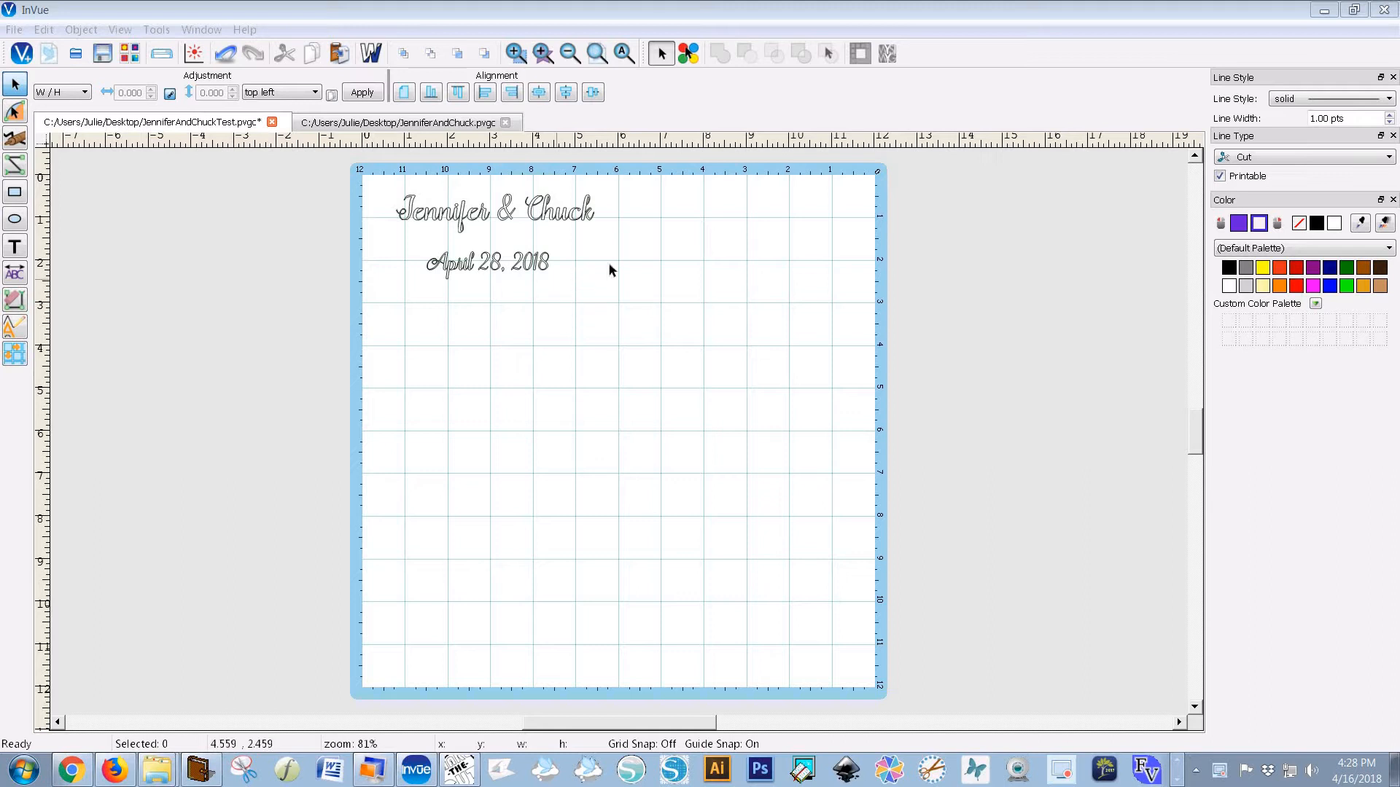
Step: Zoom in on the names and date lettering and display it as thin wireframe outlines
click(513, 55)
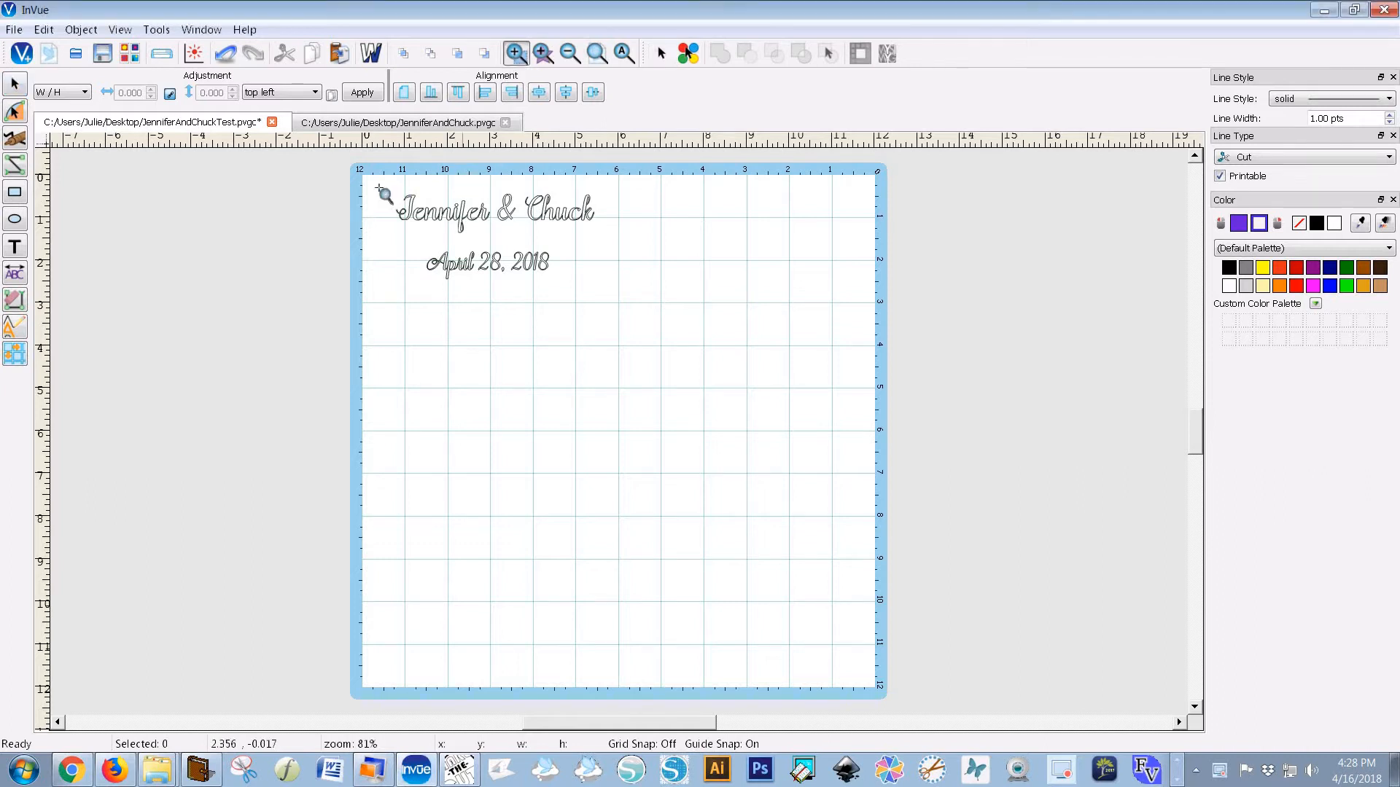
drag(388, 192, 625, 260)
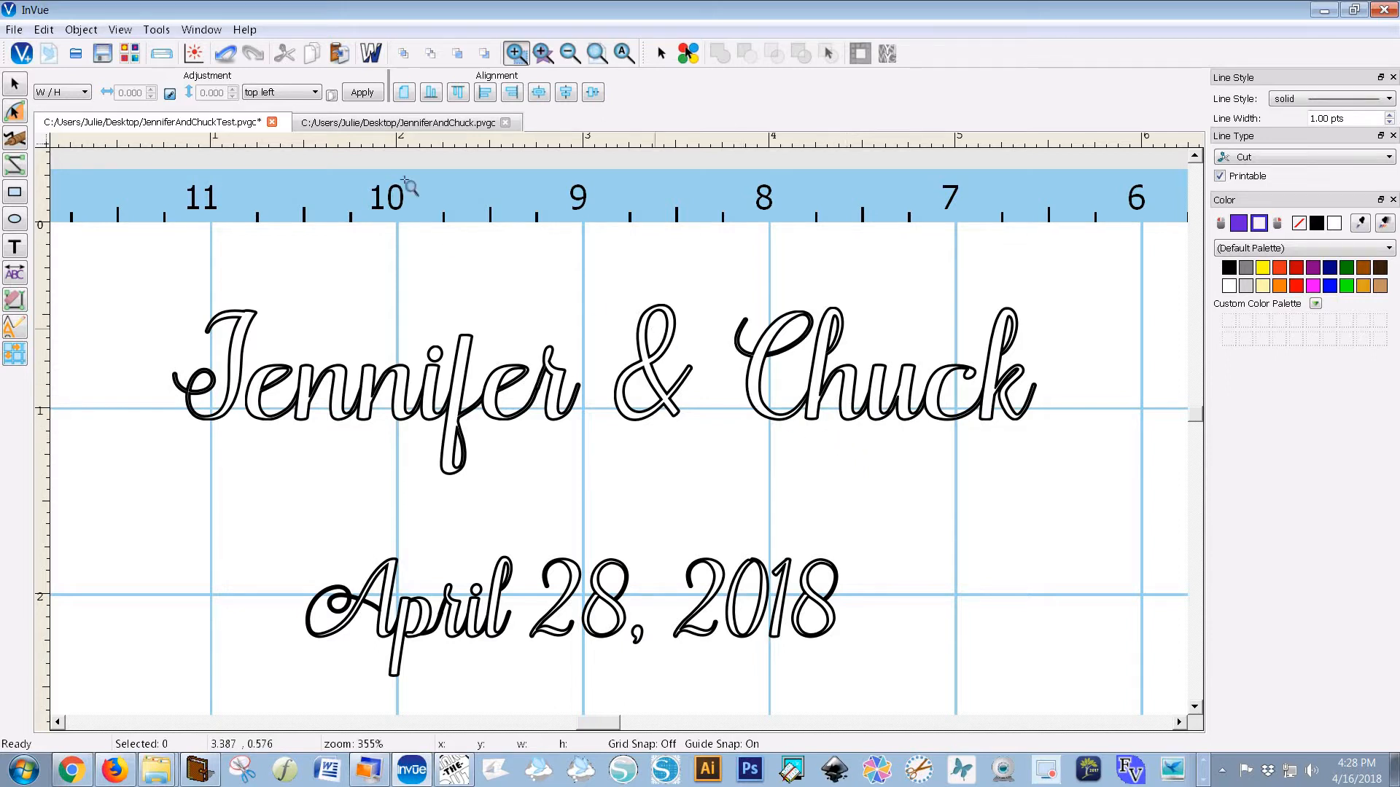
click(372, 55)
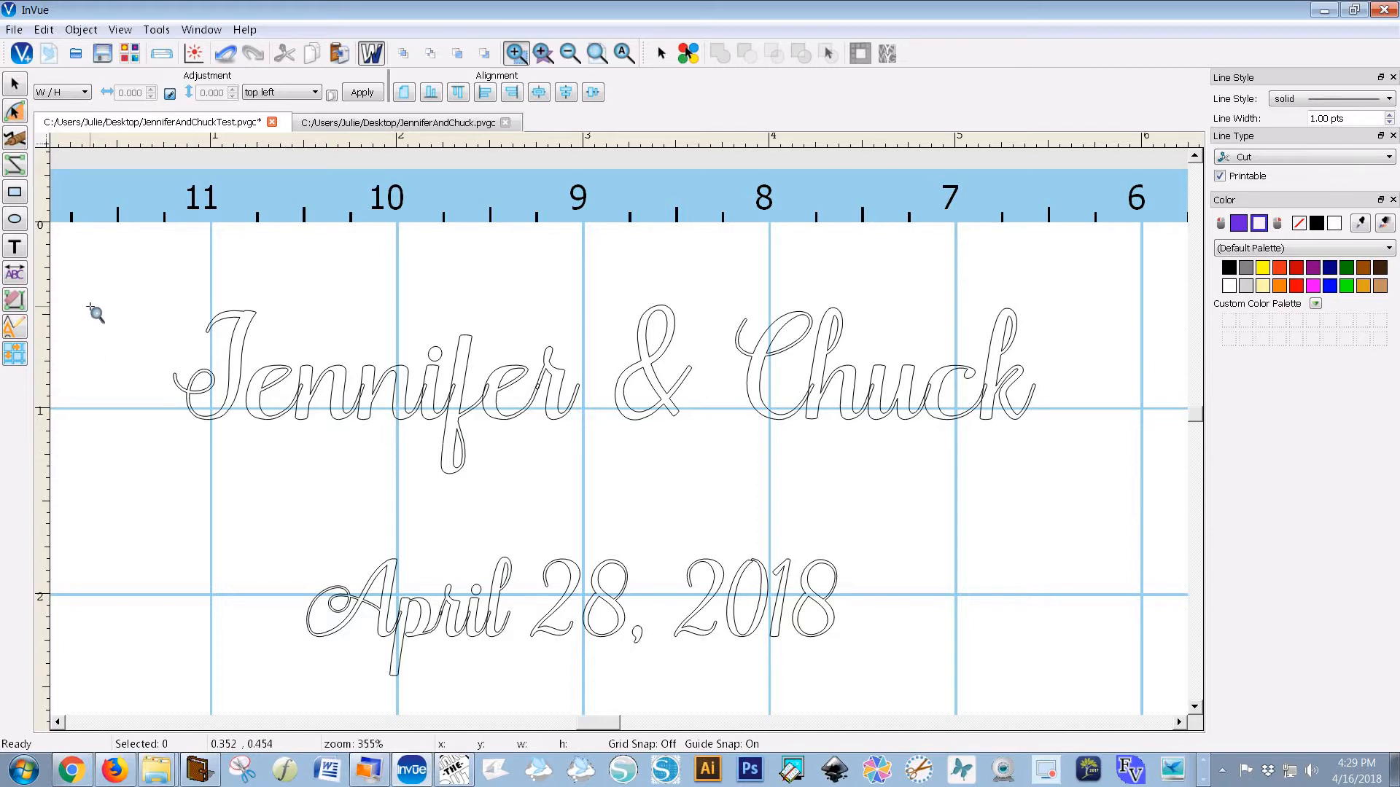
Step: Use the Bridge tool to cut bridges across the loops of the J, both e's and the f in the first name
click(16, 302)
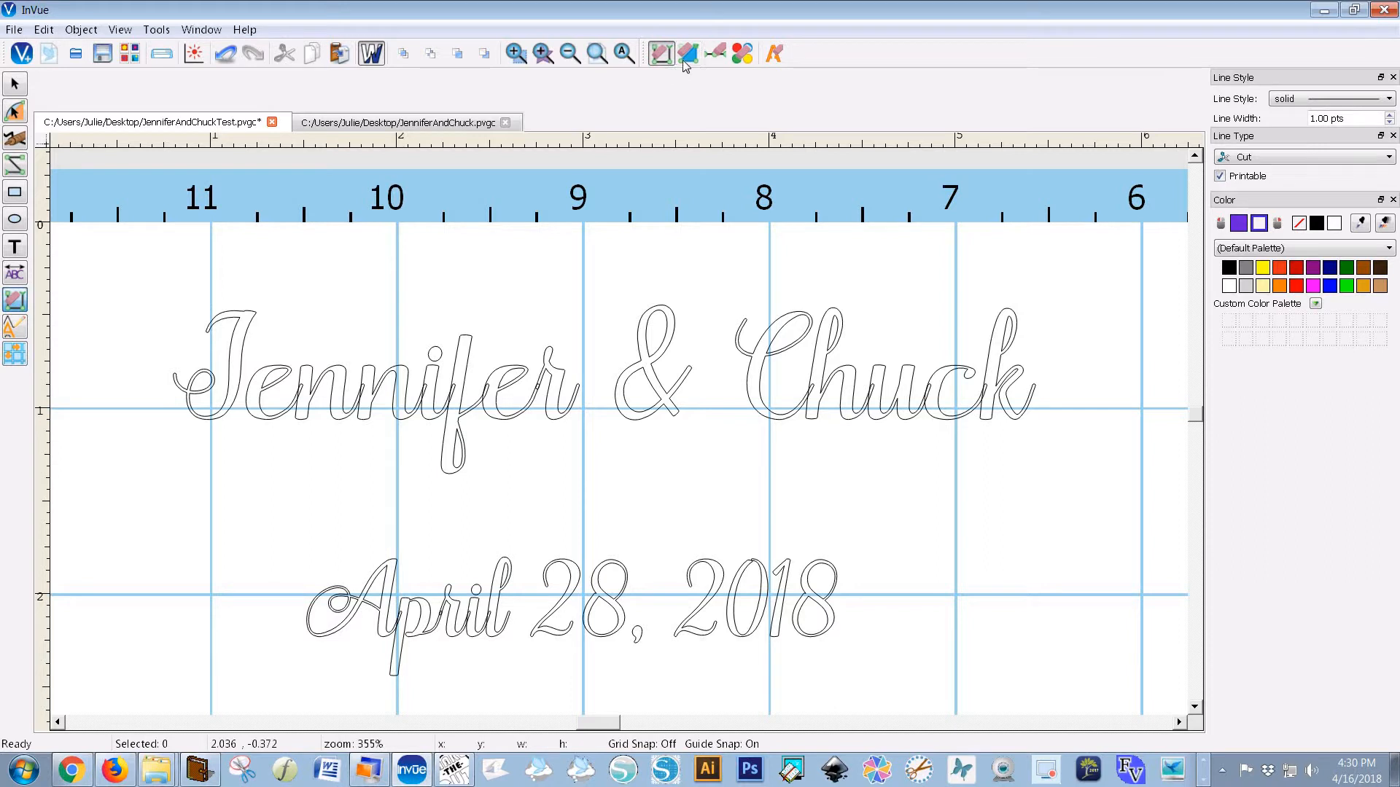
click(775, 64)
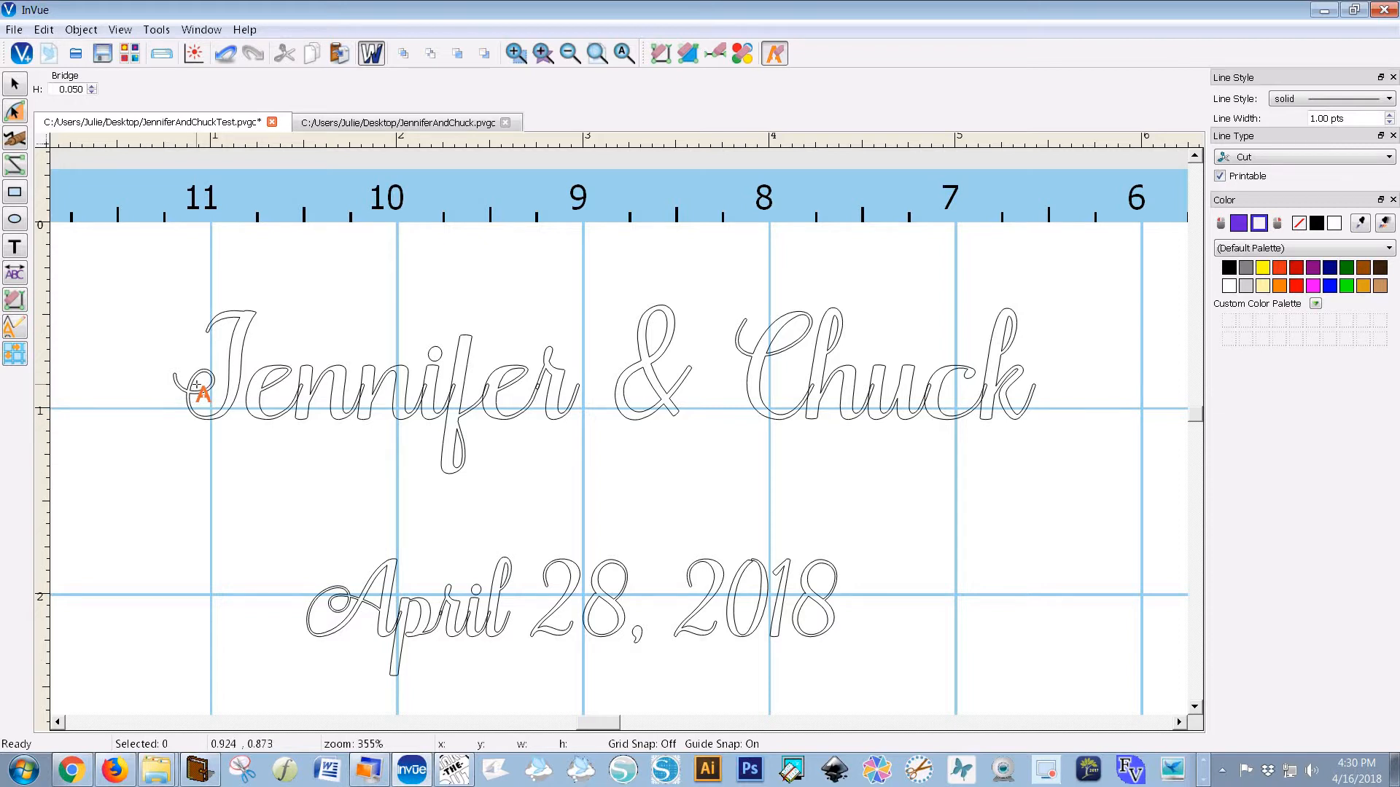
drag(196, 385, 194, 395)
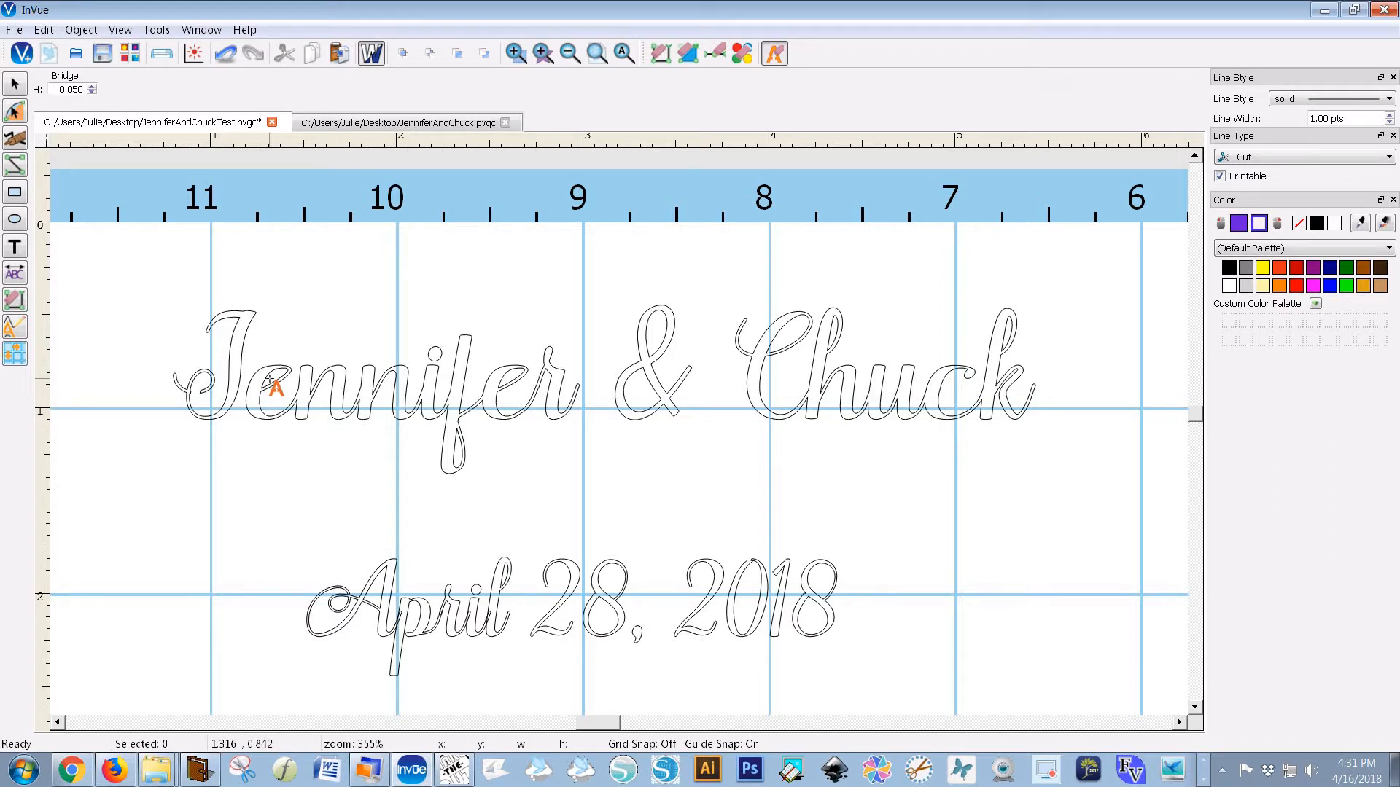
drag(269, 378, 267, 394)
mouse_move(463, 424)
mouse_down()
mouse_move(480, 425)
mouse_move(461, 437)
mouse_up()
drag(504, 381, 503, 395)
Step: Add bridges across both ampersand loops and the loops of the C, h and k in the second name
drag(656, 358, 658, 366)
drag(657, 403, 664, 412)
drag(776, 344, 766, 362)
drag(831, 354, 831, 355)
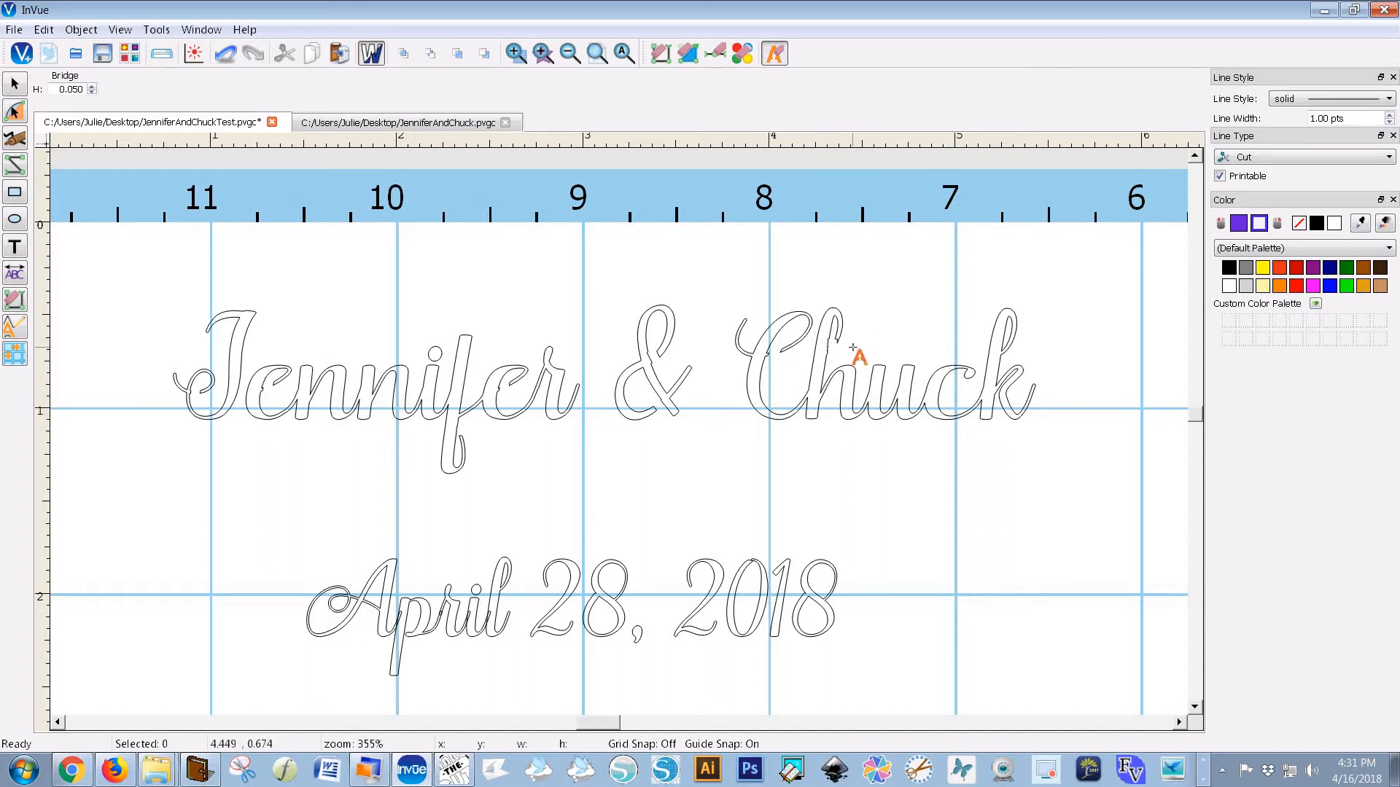
key(ctrl+z)
drag(832, 339, 831, 361)
drag(1007, 338, 1005, 360)
Step: Add bridges across the closed loops of the A, p, l, both 8s and the 0 in the "April 28, 2018" line
drag(357, 589, 352, 602)
key(ctrl+z)
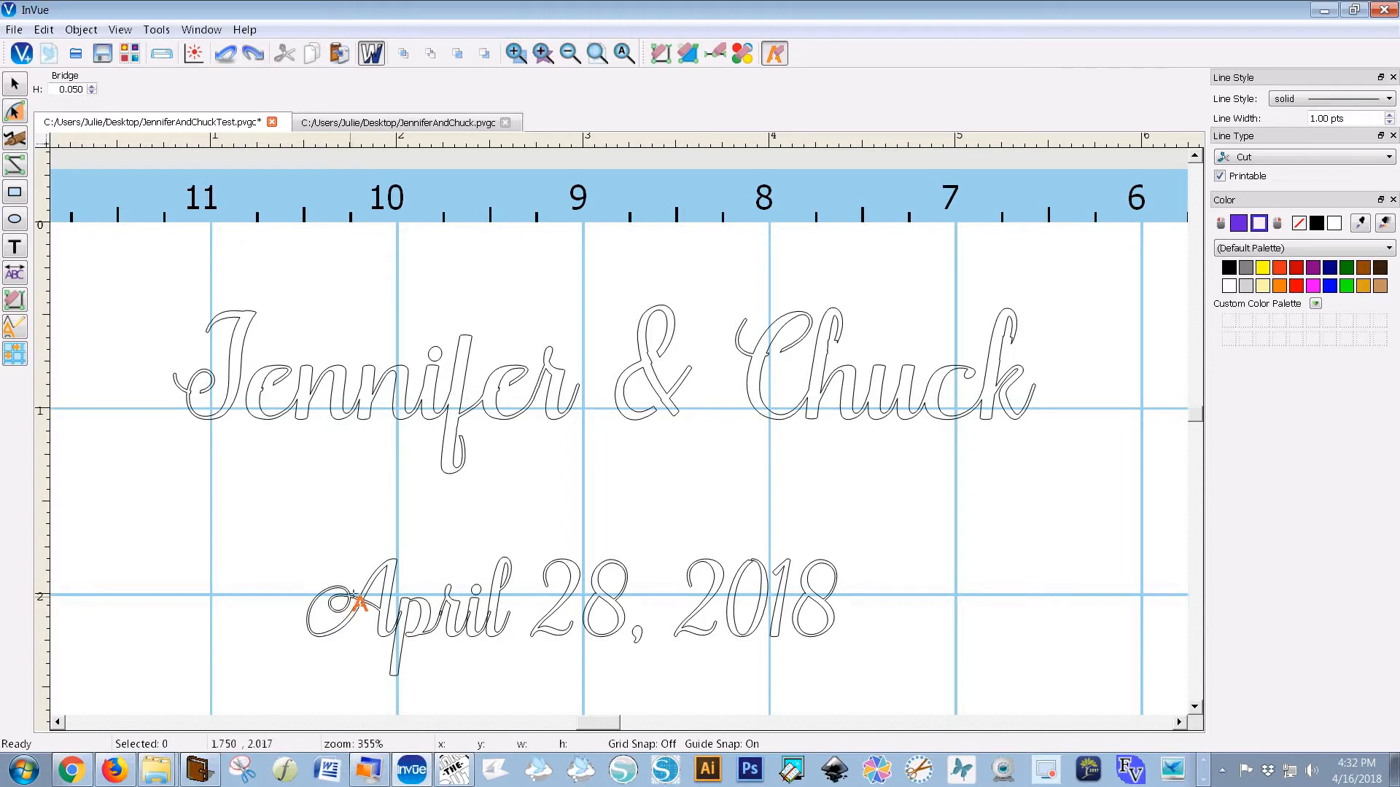
drag(354, 593, 352, 604)
drag(343, 603, 425, 591)
drag(412, 624, 406, 646)
drag(503, 577, 504, 591)
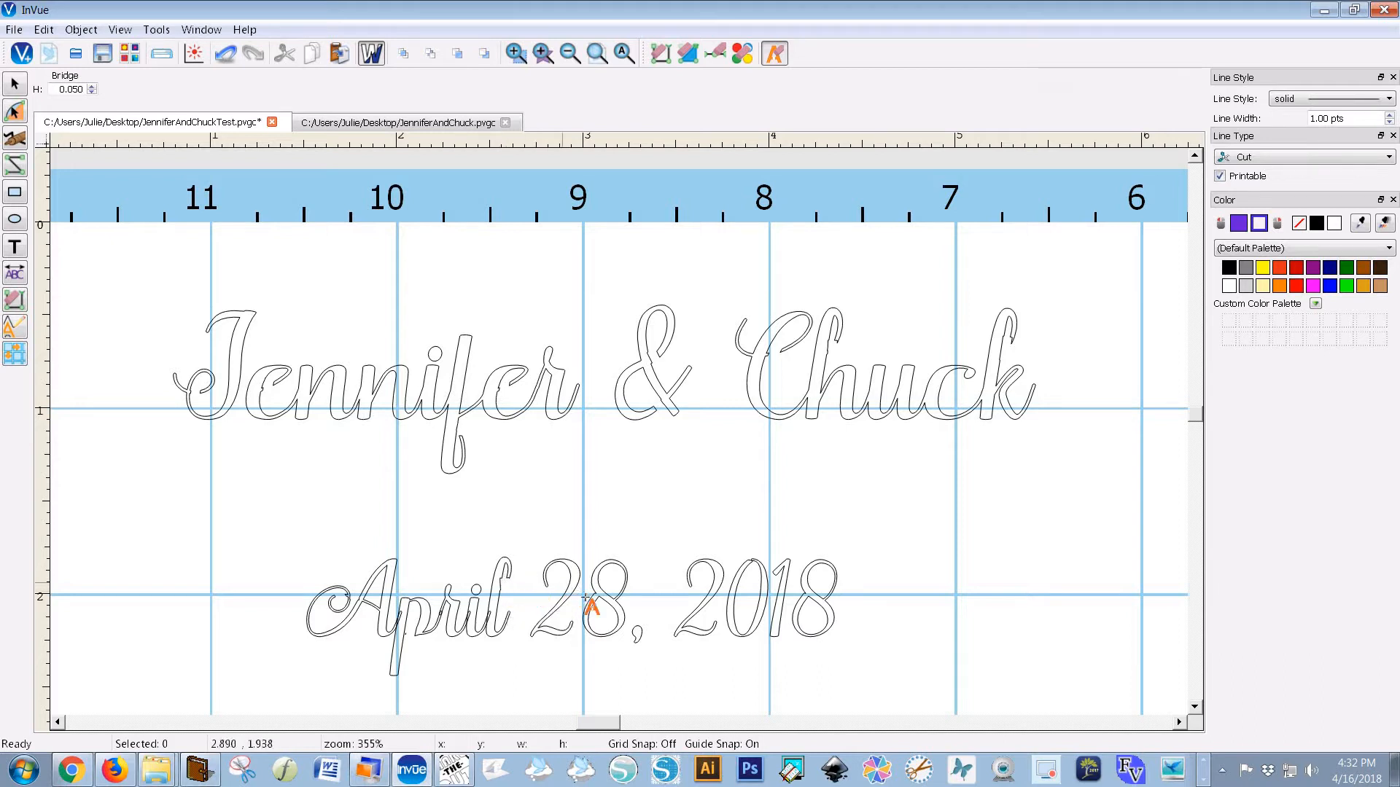
drag(612, 593, 603, 609)
drag(756, 548, 811, 604)
click(15, 86)
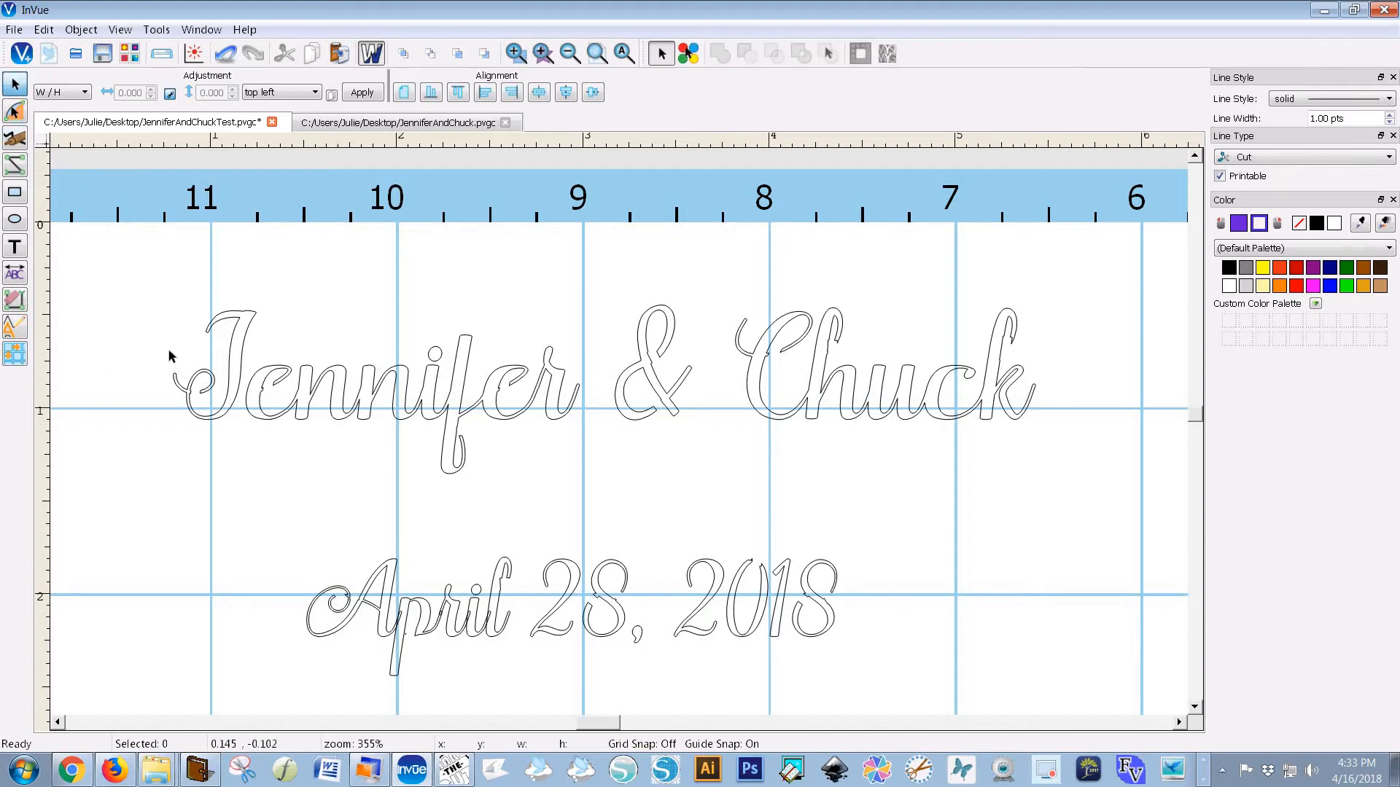
Step: Smooth the jagged bridge edge on the inner curve of the capital J with the Path Smooth tool
click(215, 395)
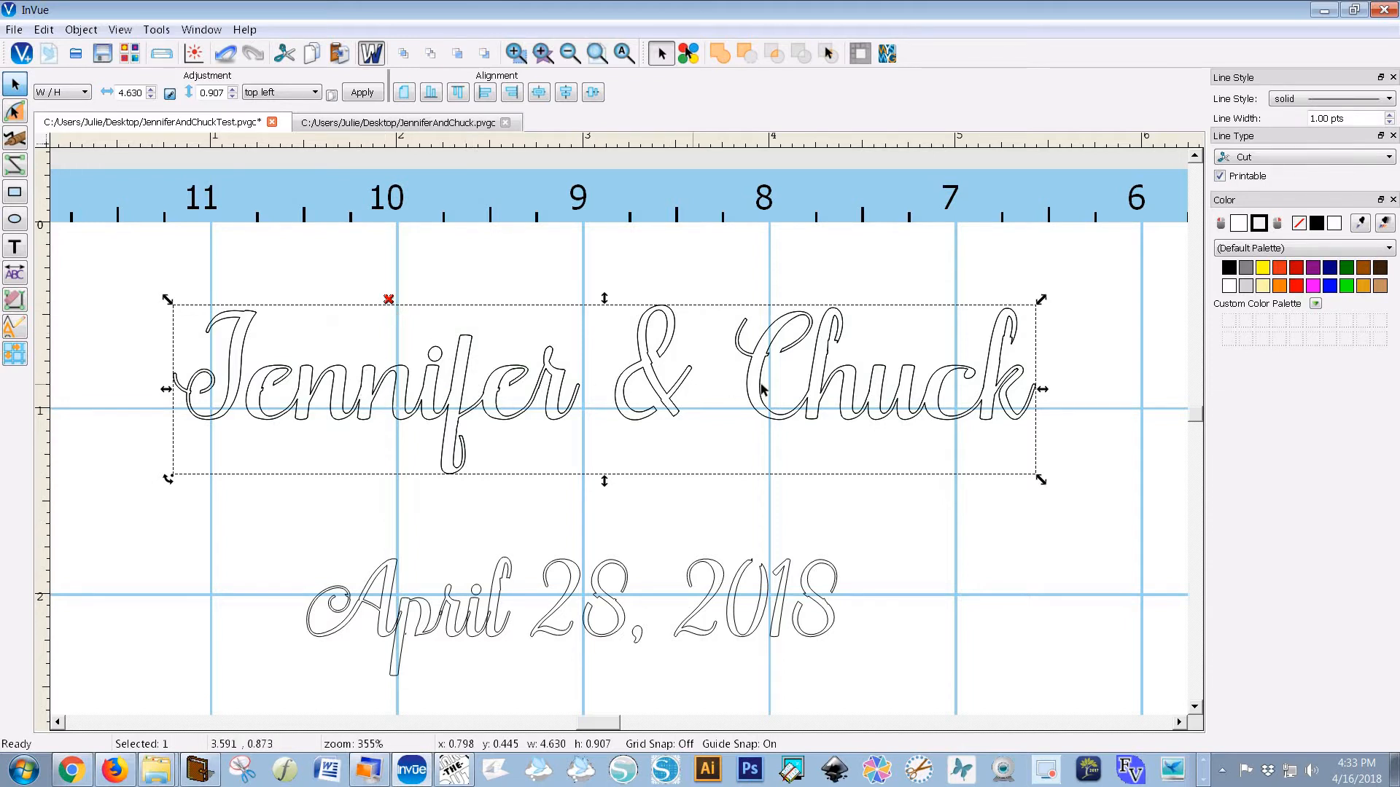
click(388, 301)
click(15, 139)
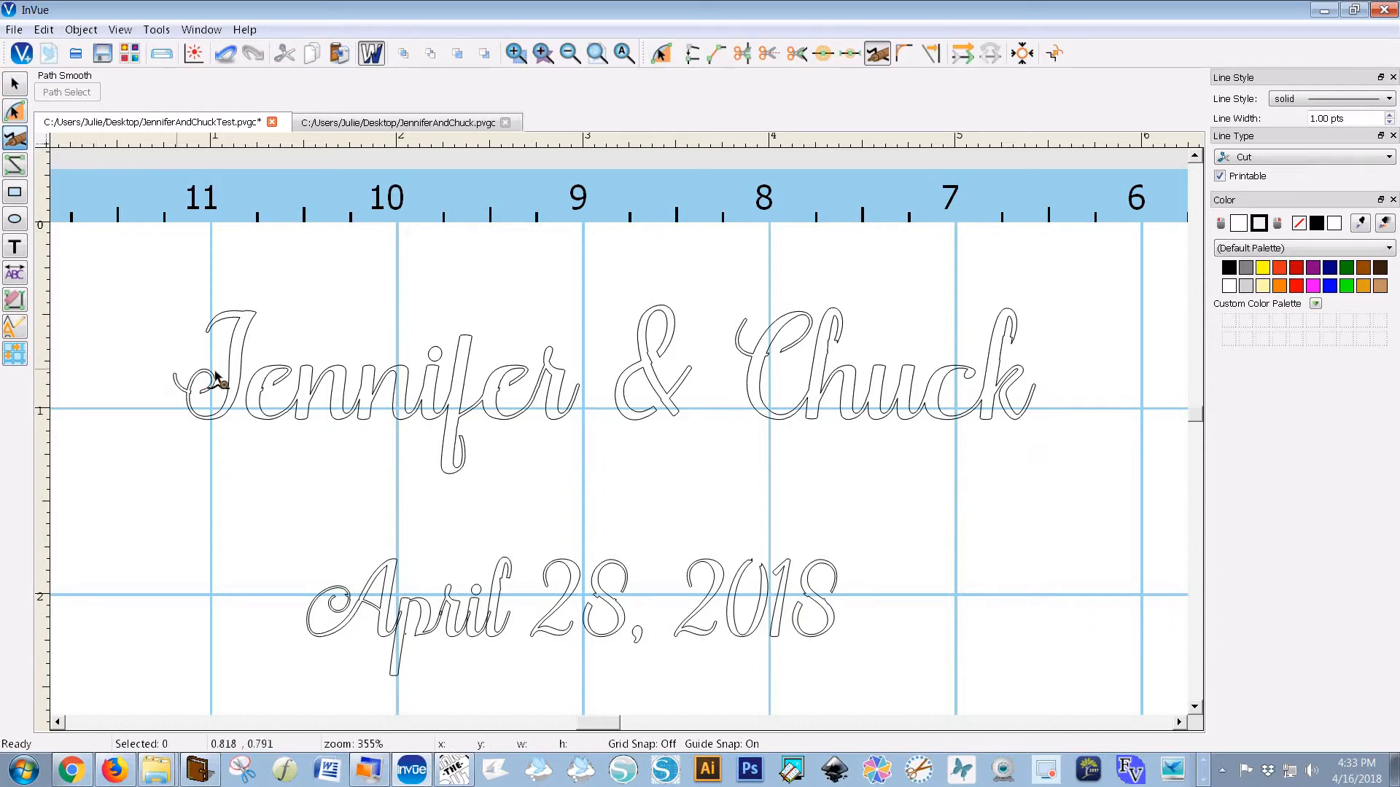
click(515, 54)
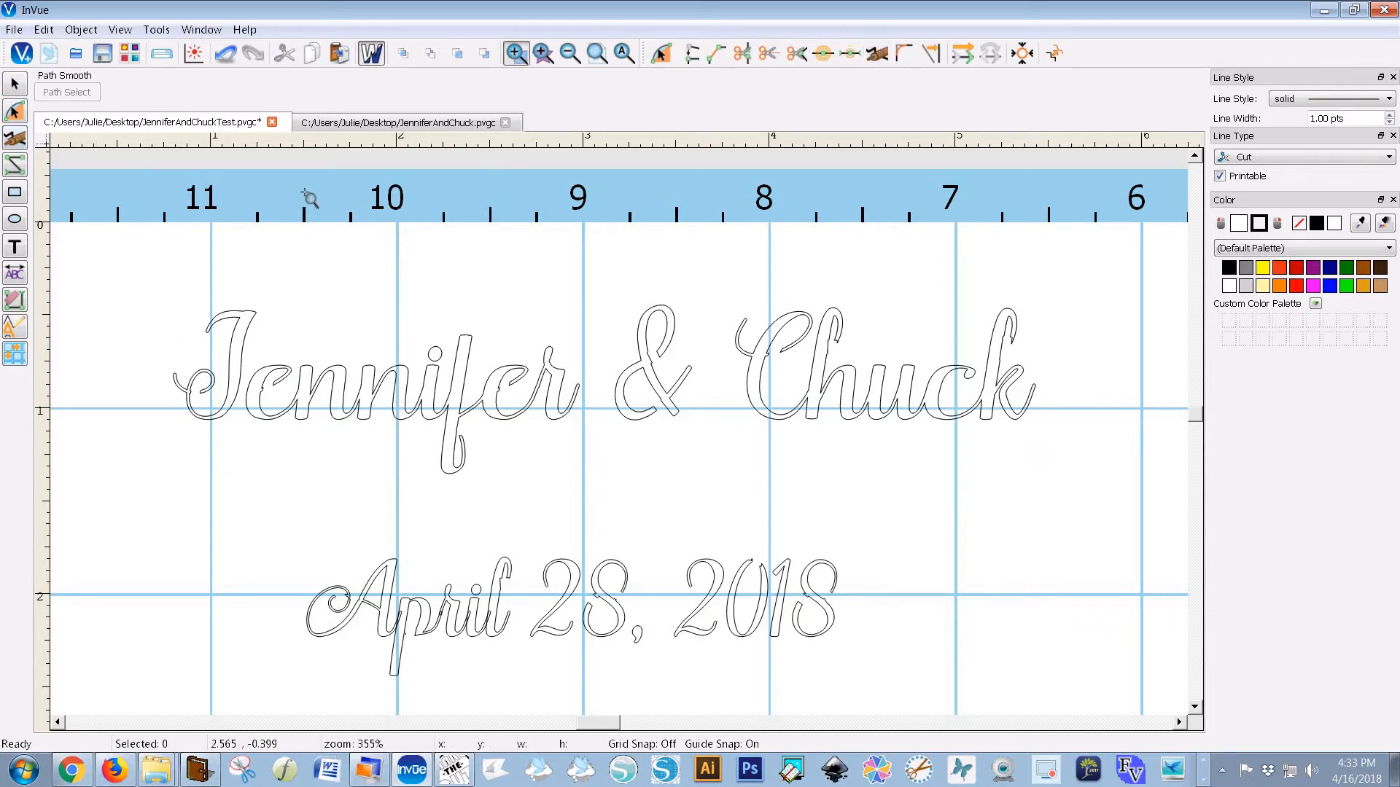
drag(204, 401, 226, 428)
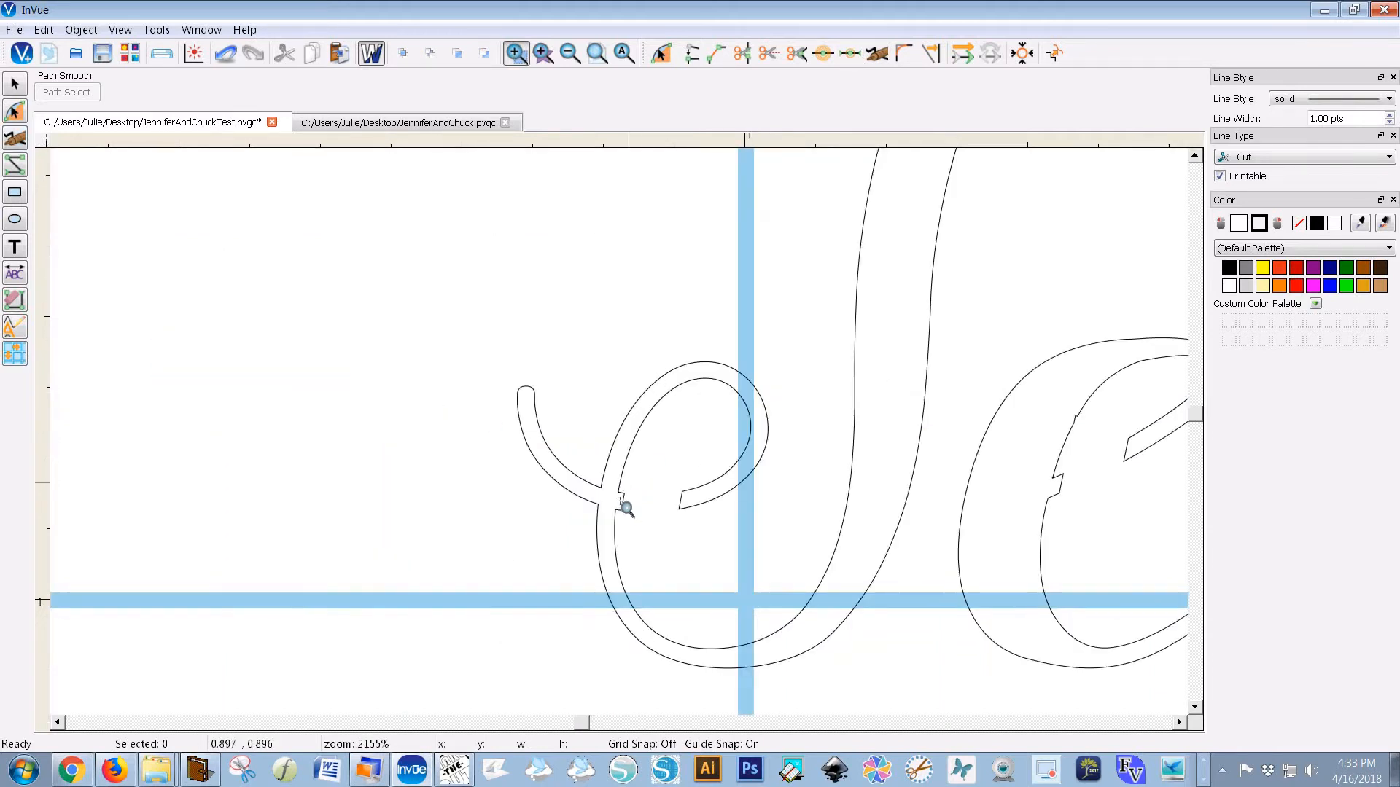
click(14, 144)
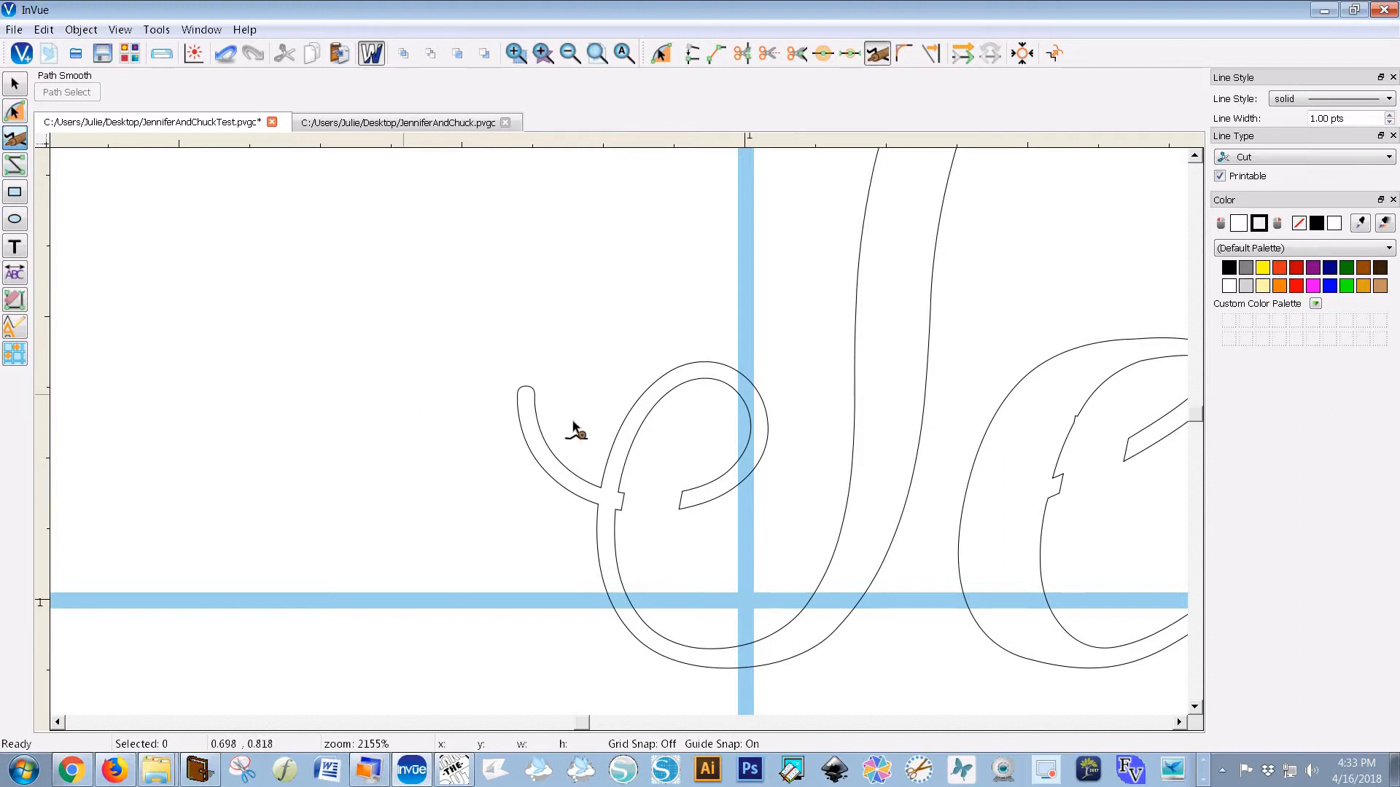
click(620, 483)
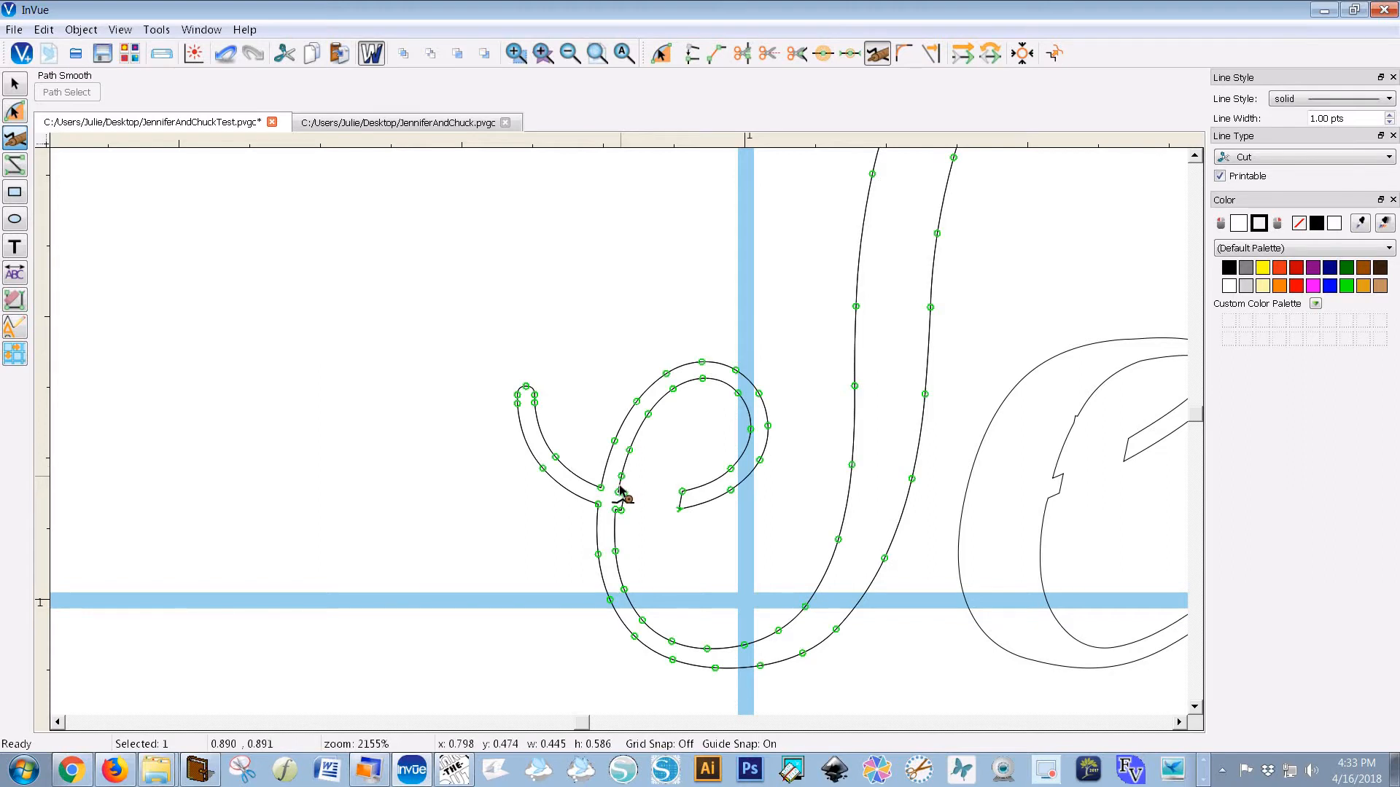
drag(616, 509, 617, 538)
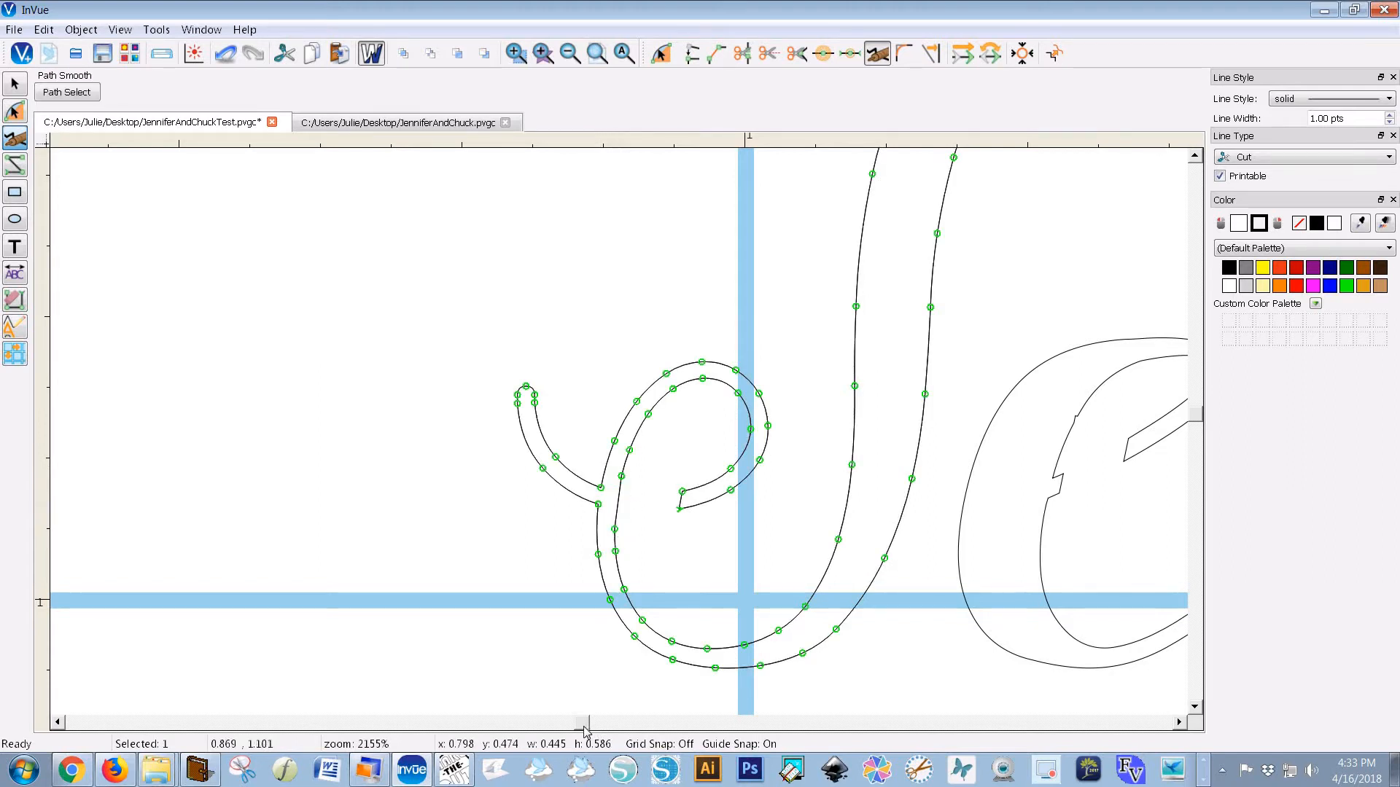
Step: Smooth the notched bridge edges on the inner curves of both e's in the first name
drag(584, 729, 587, 730)
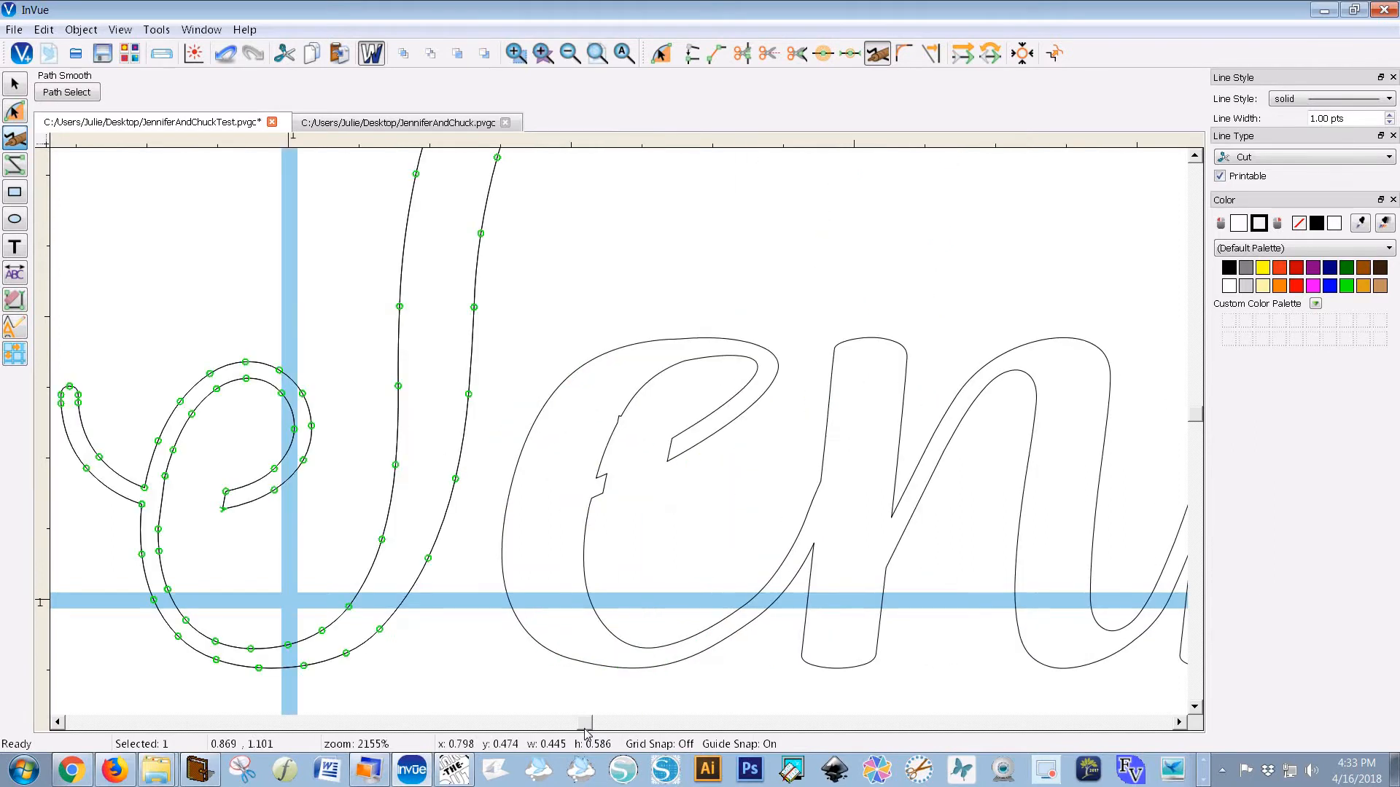
click(626, 408)
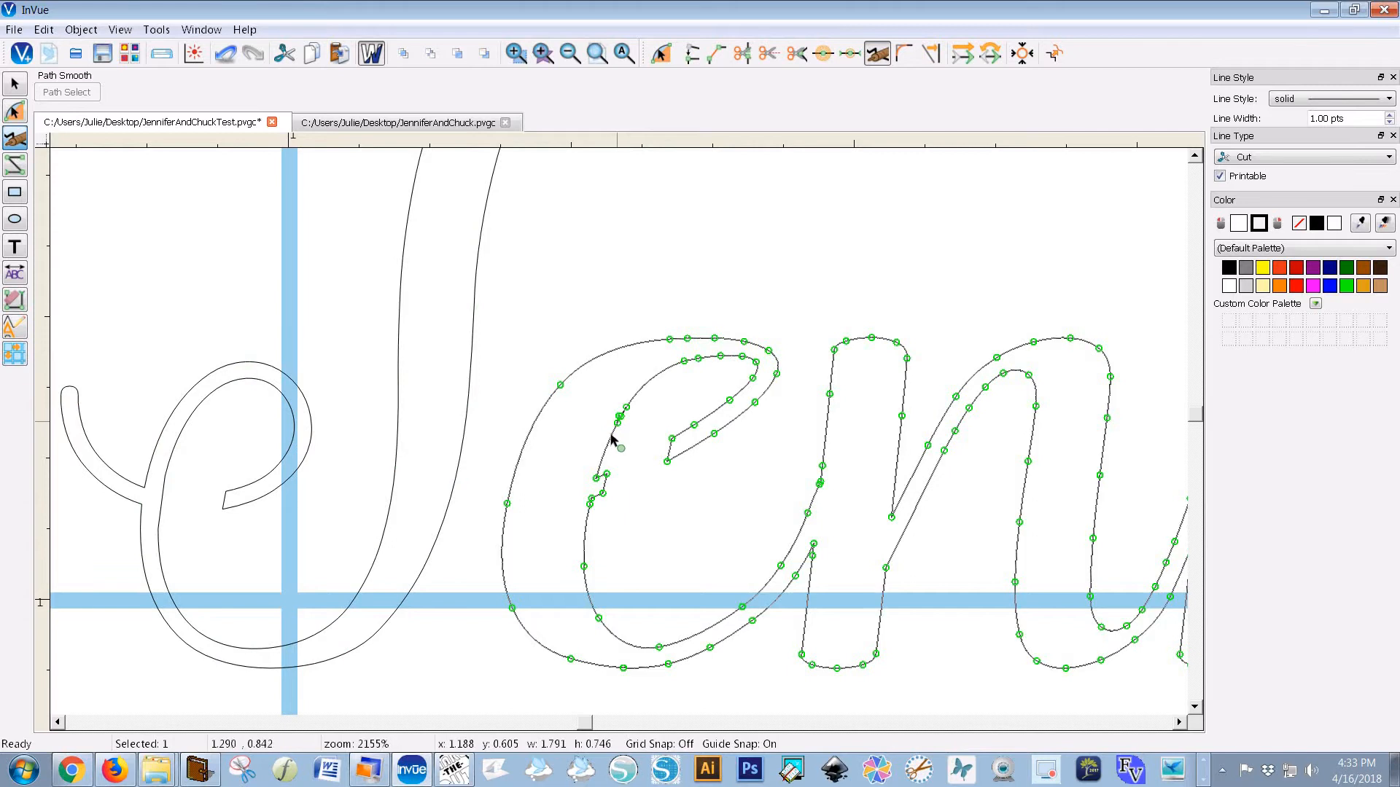
drag(611, 440, 596, 523)
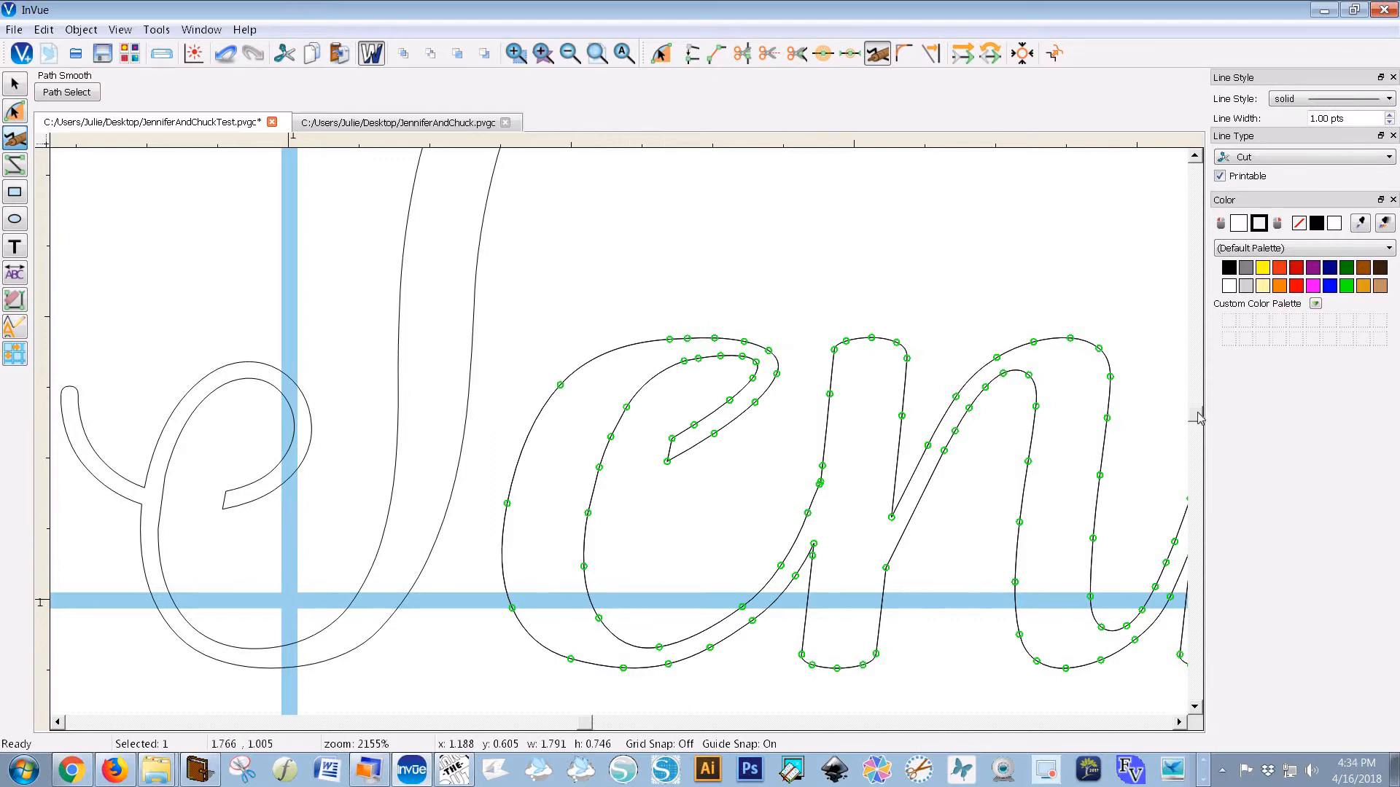
scroll(1198, 415, up, 2)
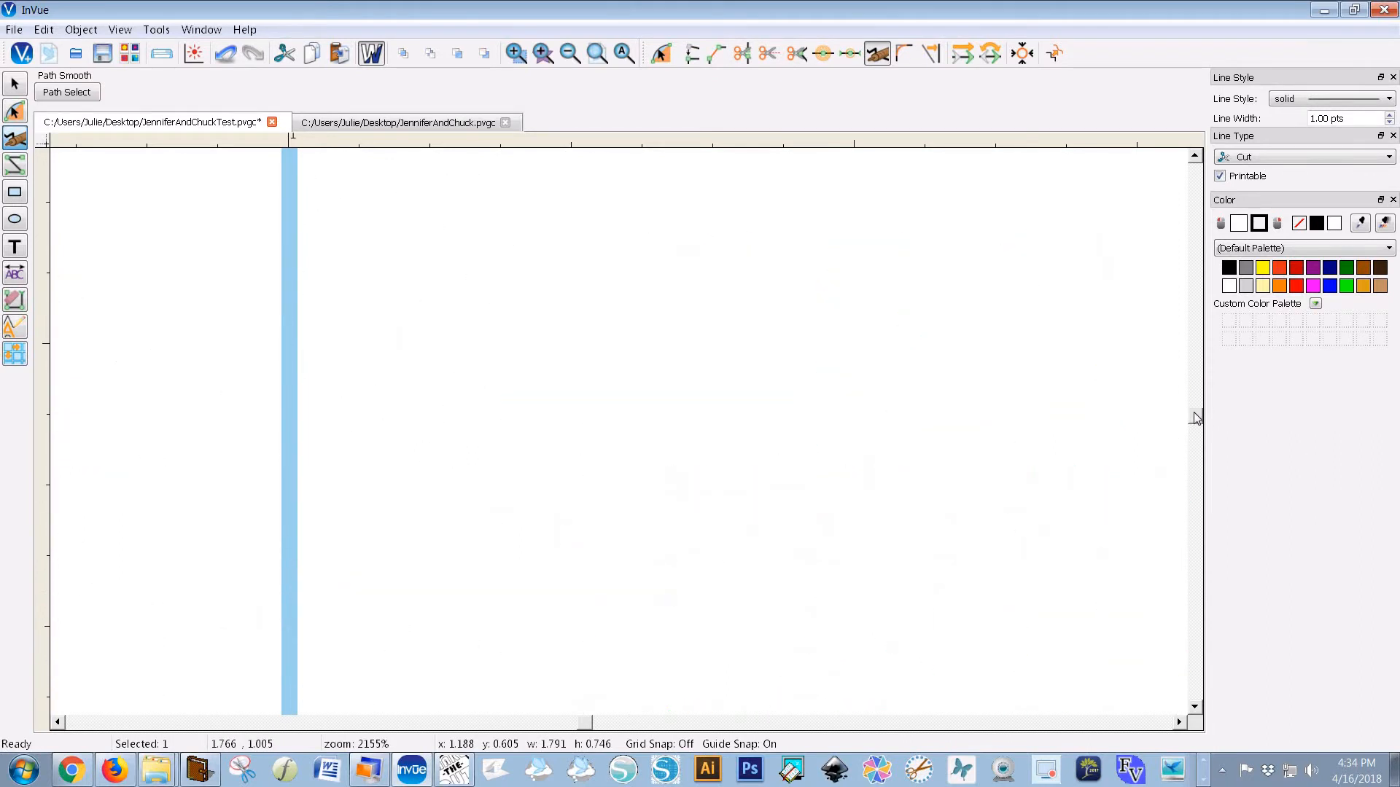
drag(1194, 413, 1194, 411)
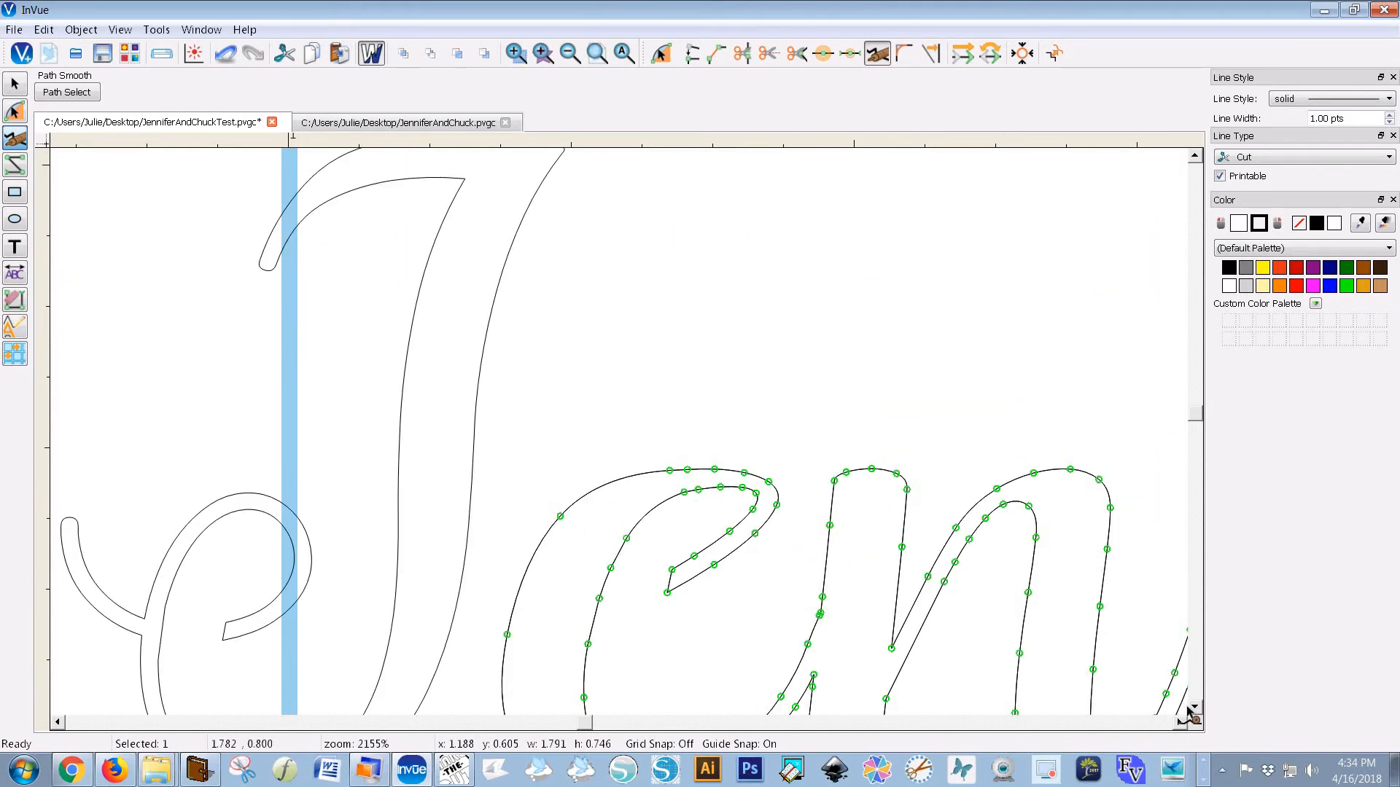
click(1197, 708)
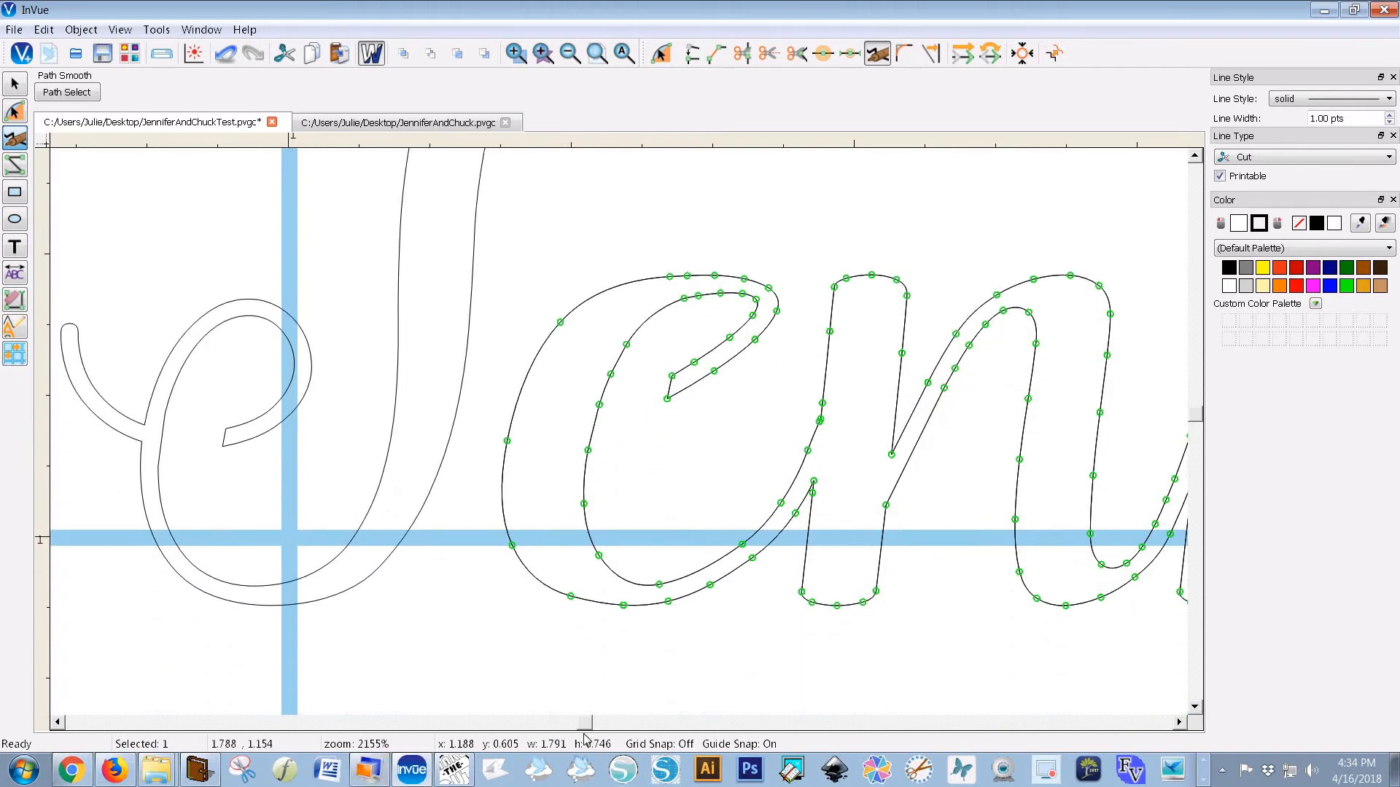
drag(589, 725, 595, 725)
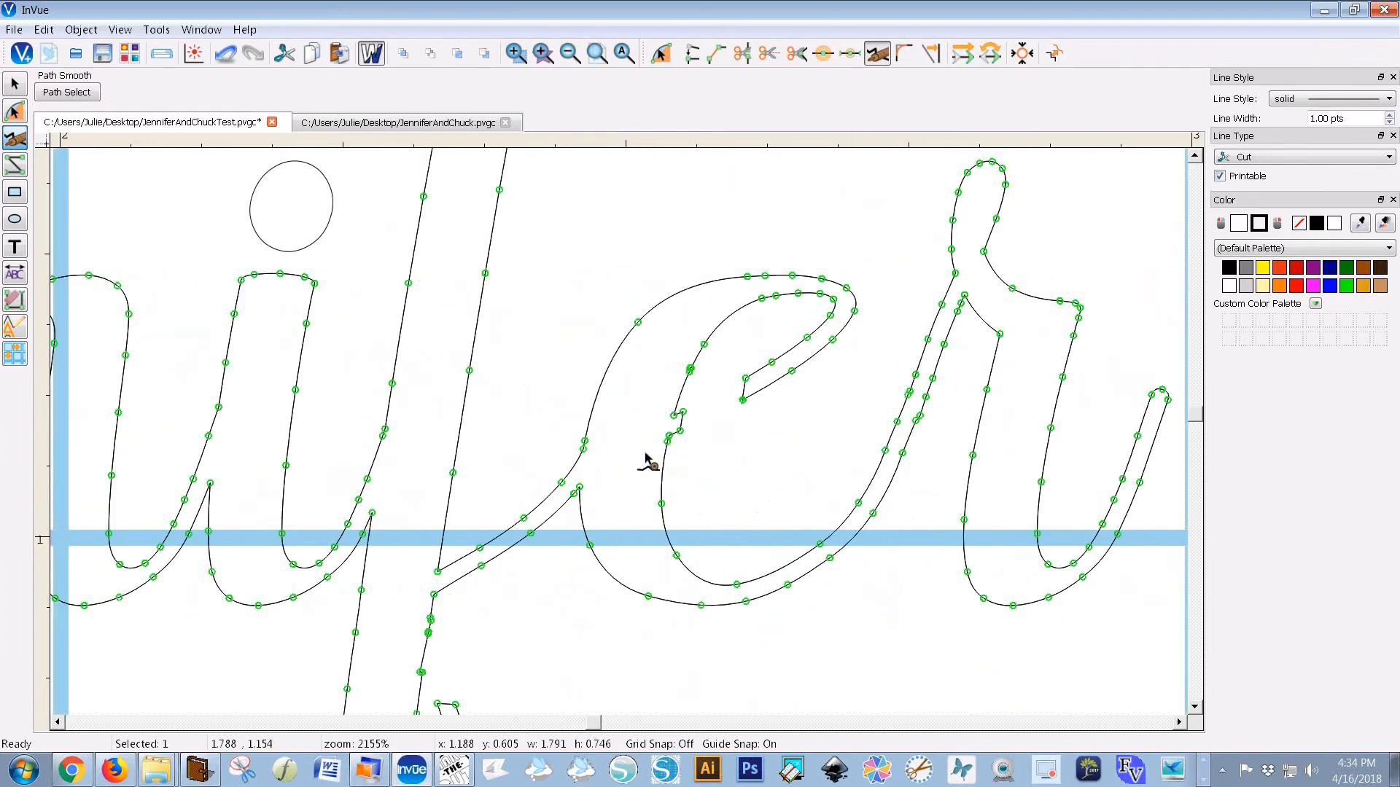
drag(682, 393, 666, 472)
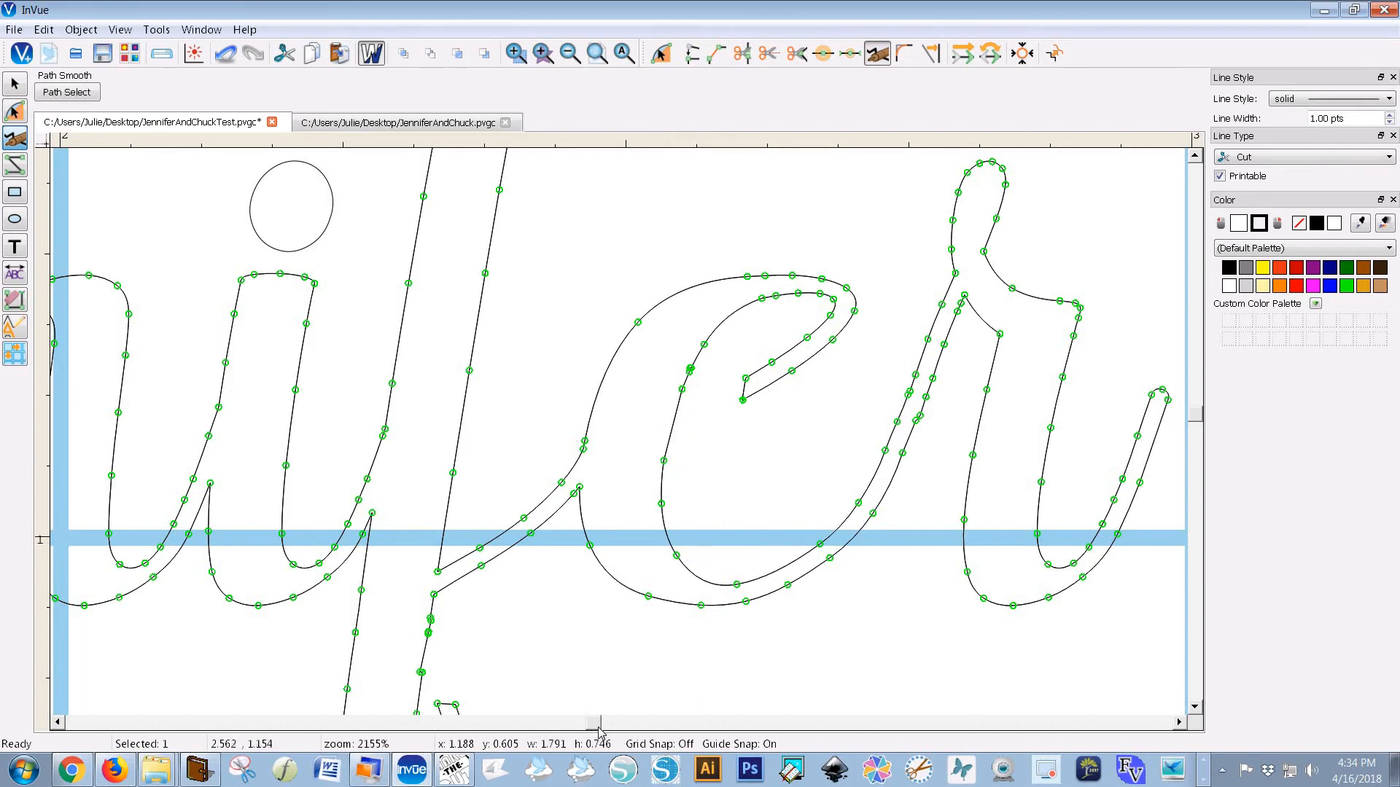
Step: Smooth the two bridge notches along the ampersand's diagonal stroke
drag(601, 727, 602, 727)
scroll(604, 729, right, 10)
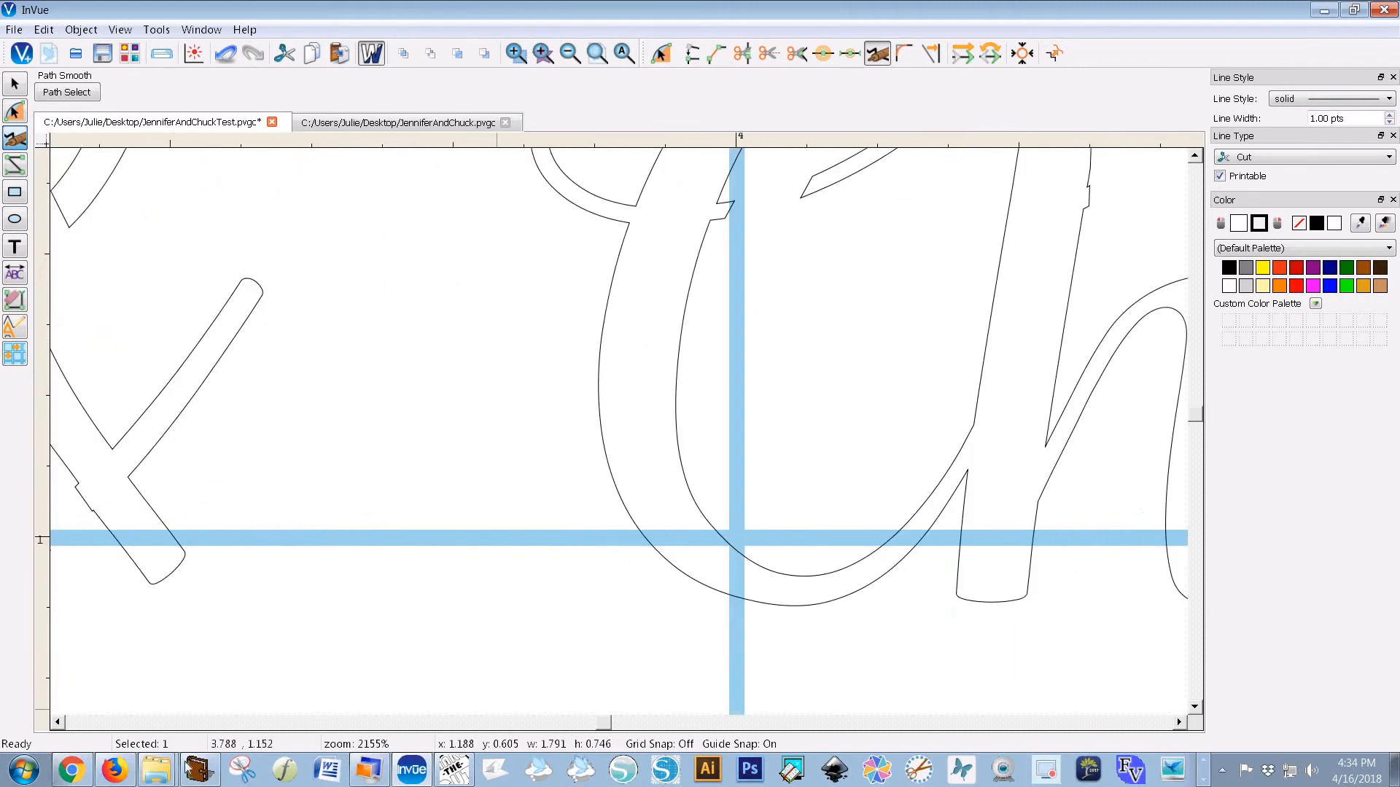
scroll(60, 726, left, 5)
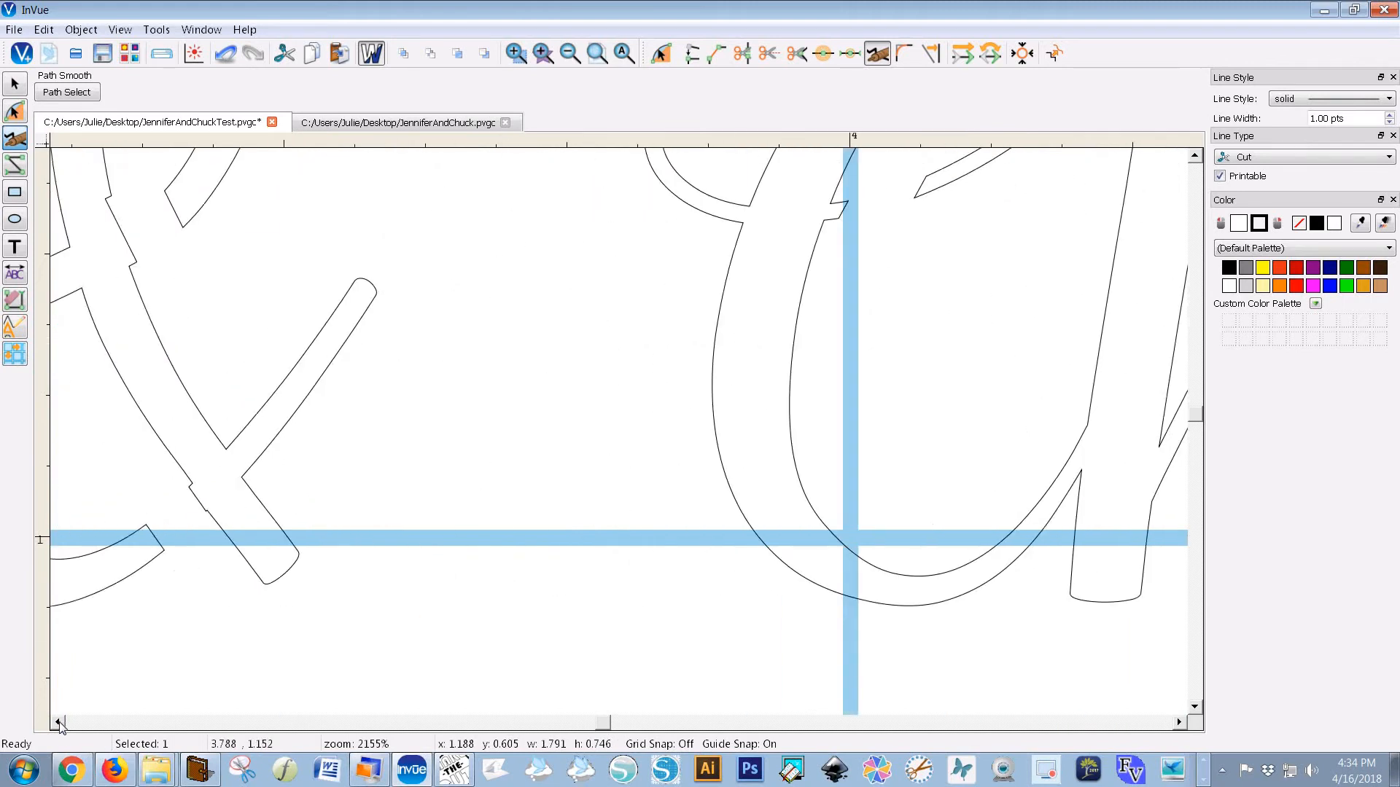
mouse_move(388, 508)
mouse_down()
mouse_move(360, 481)
mouse_move(387, 525)
mouse_up()
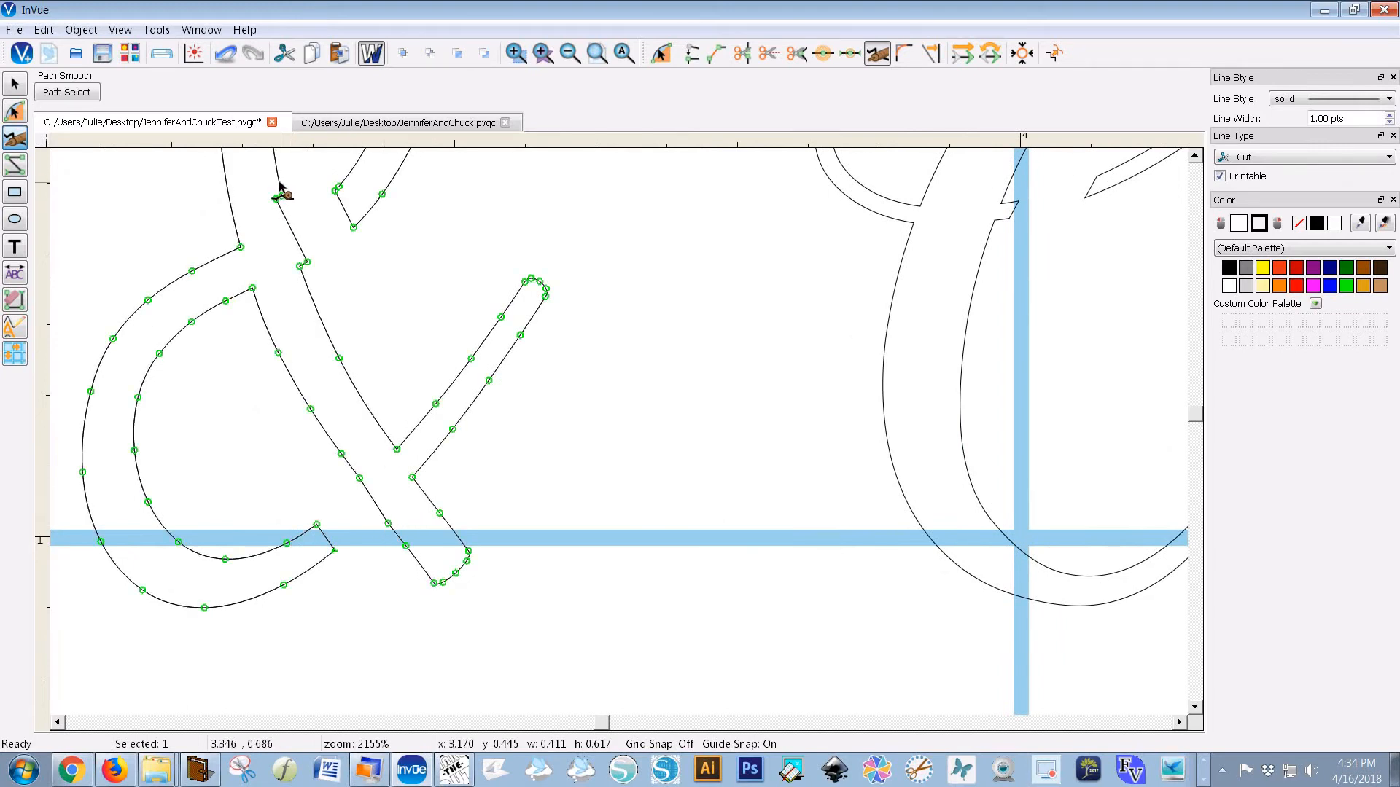
drag(281, 194, 303, 281)
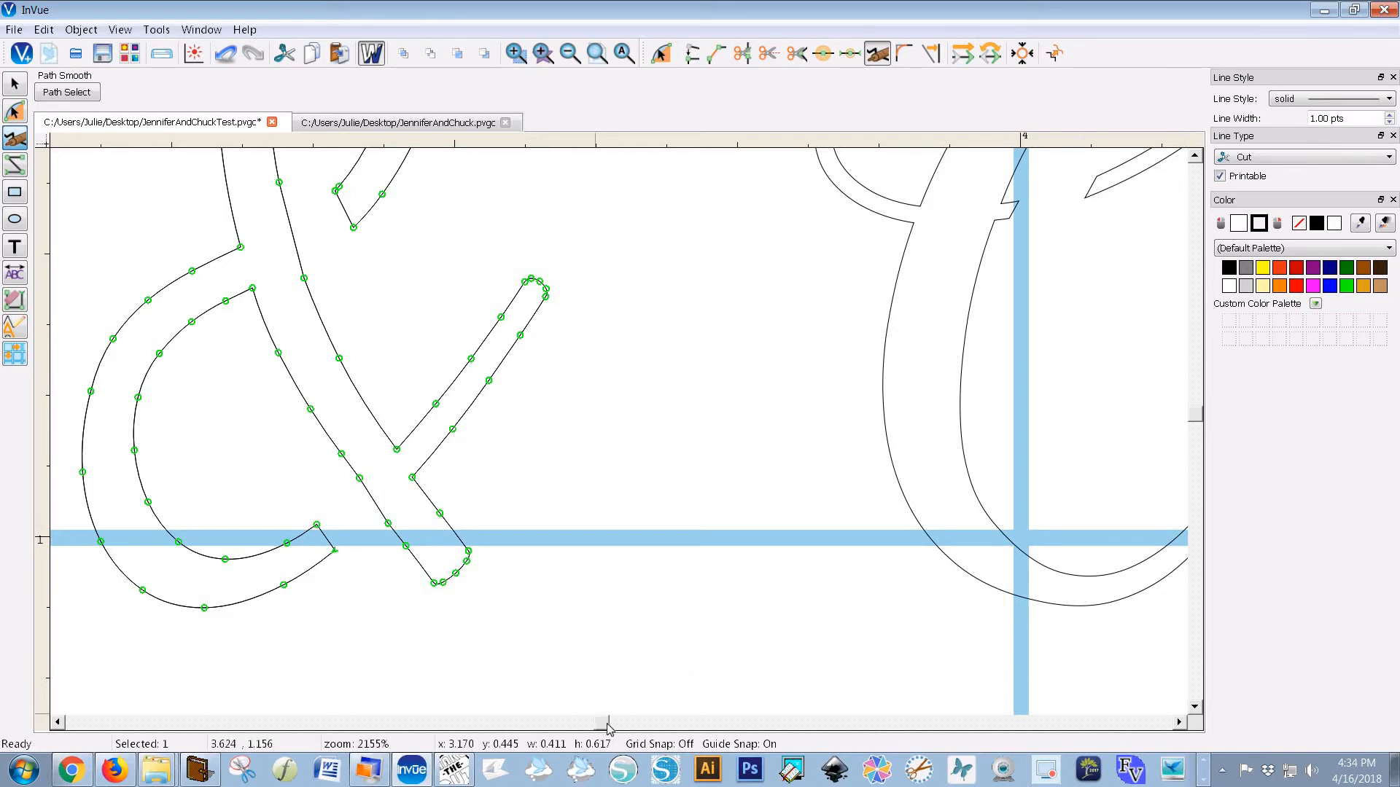
Step: Smooth the bridge notches on the inner curve of the C and the stem of the h in the second name
drag(607, 724, 613, 723)
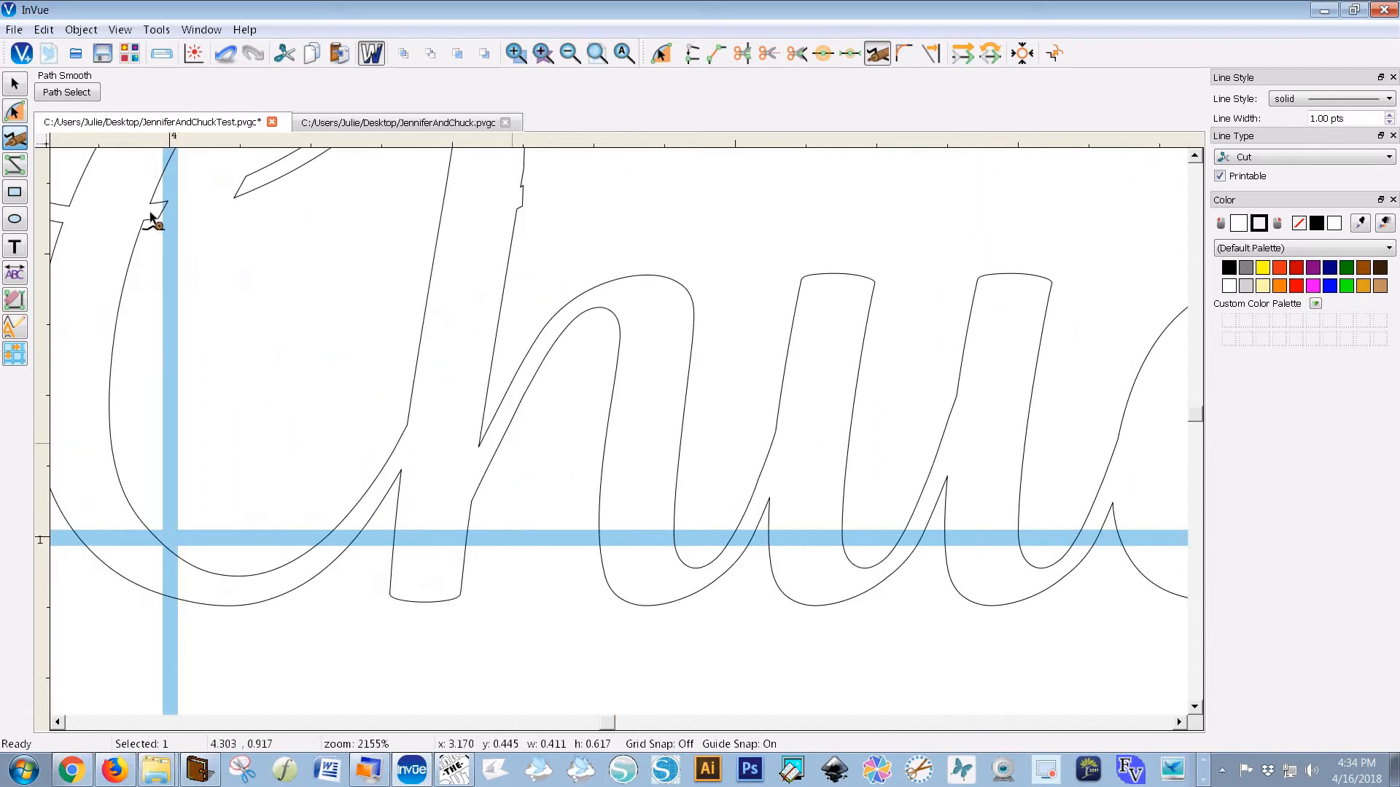
drag(157, 187, 133, 251)
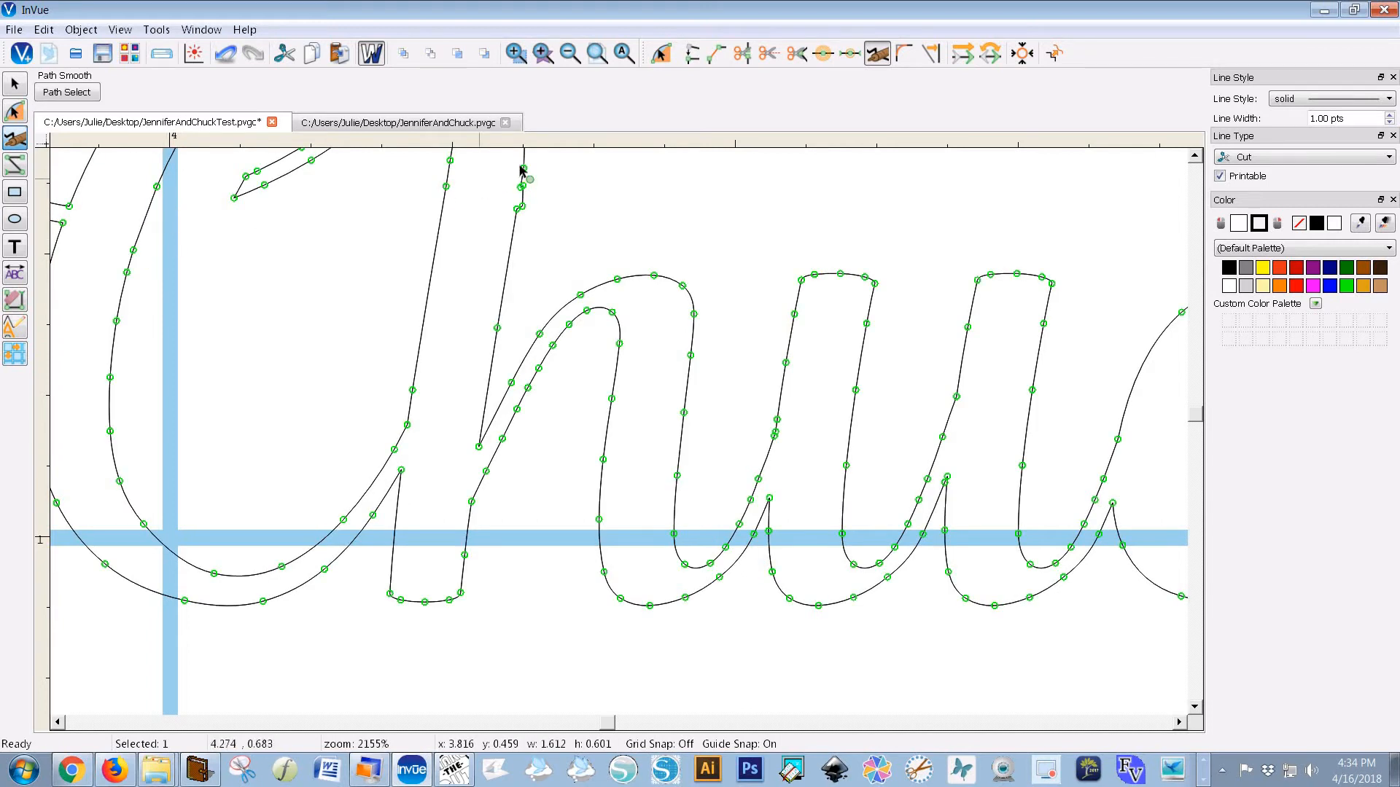
drag(522, 187, 510, 248)
scroll(1197, 412, up, 5)
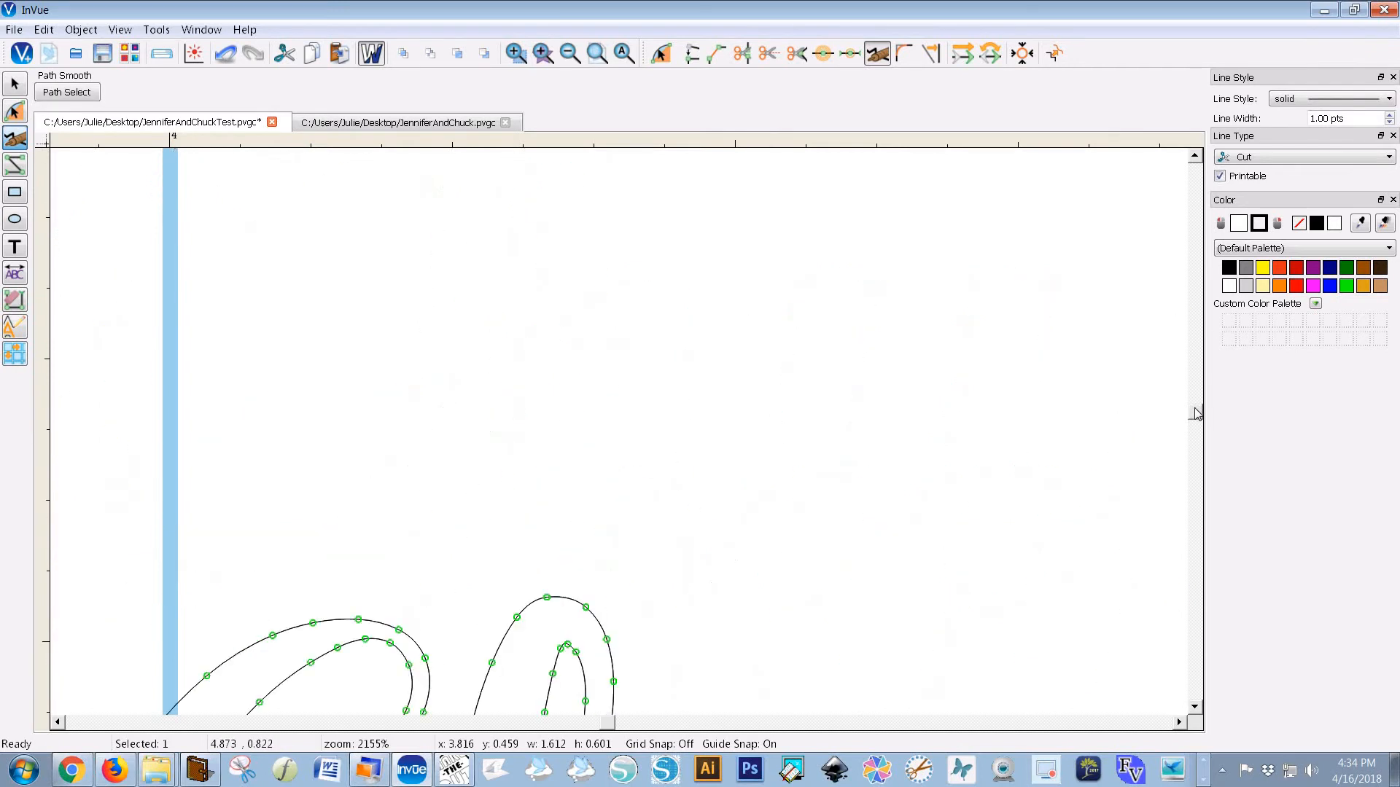
drag(1195, 409, 1195, 411)
scroll(883, 359, up, 5)
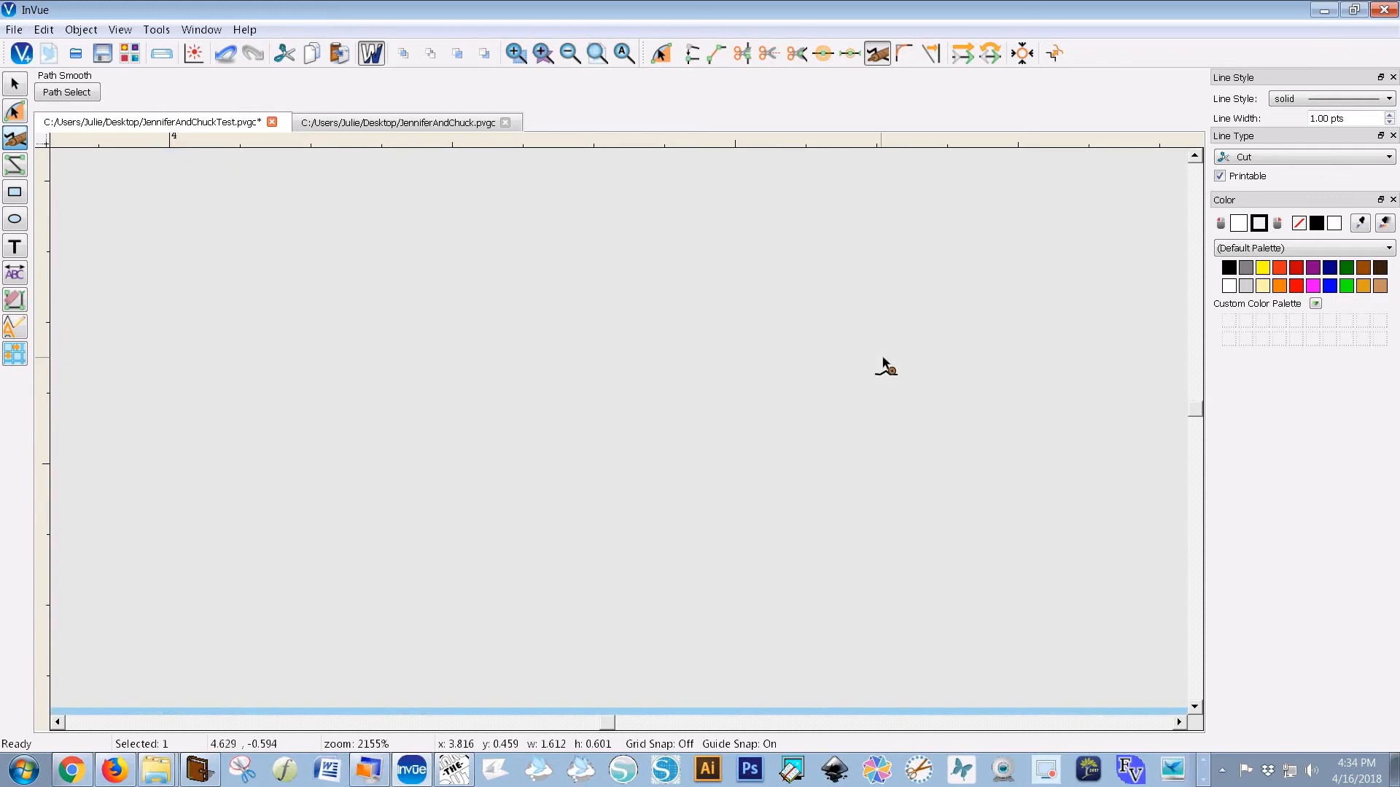
click(622, 53)
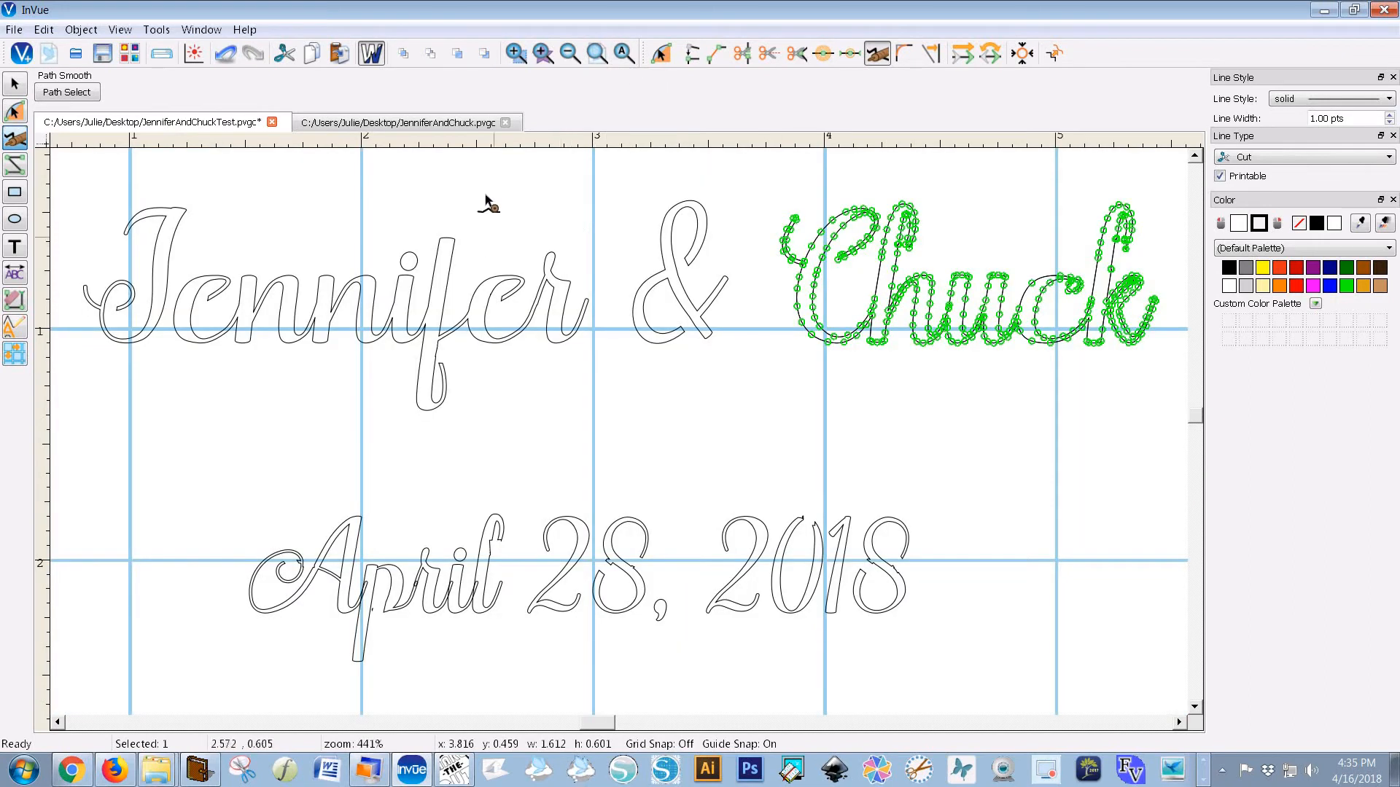
click(513, 52)
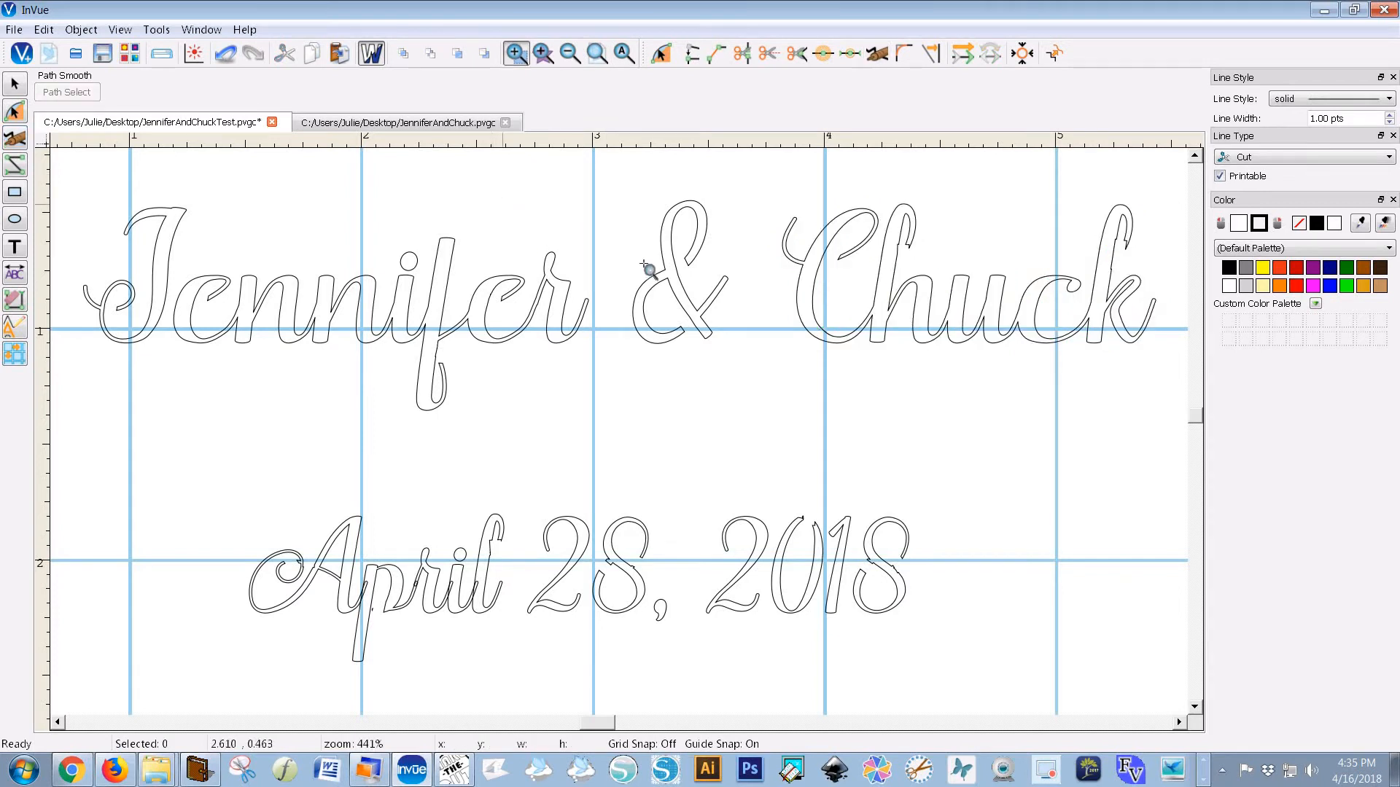
Step: Smooth the bridge notch on the ascender stem of the h in the second name and even out its open loop end
drag(816, 199, 932, 269)
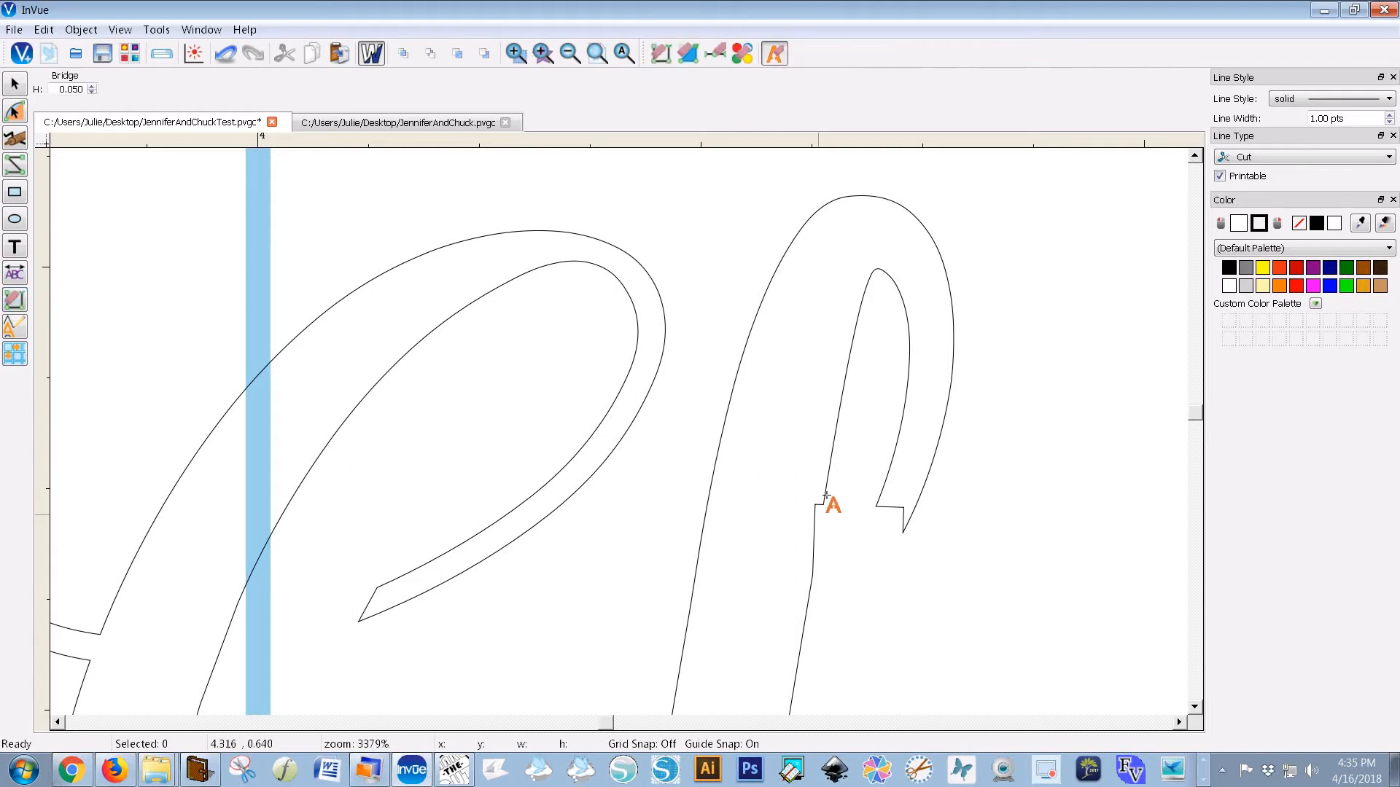
drag(826, 496, 808, 591)
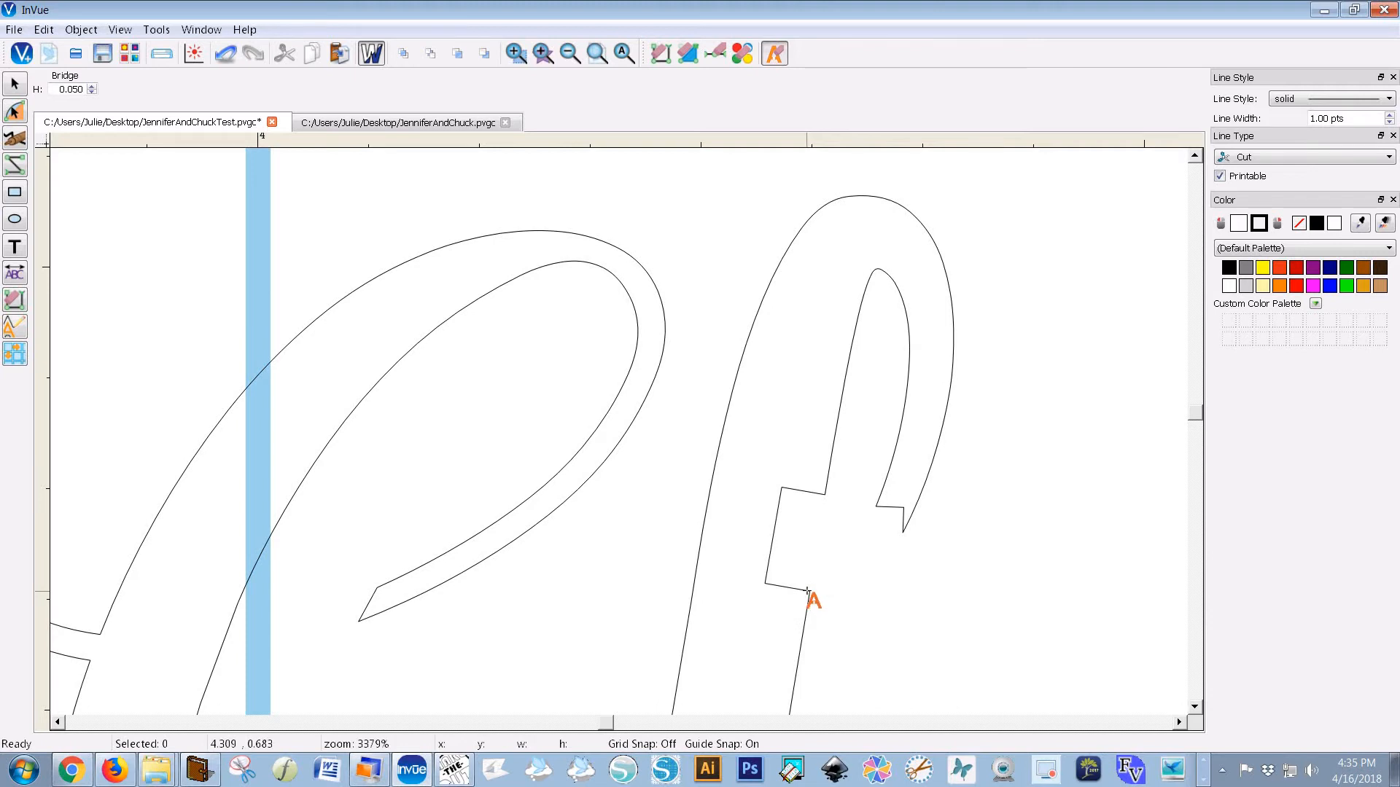
key(ctrl+z)
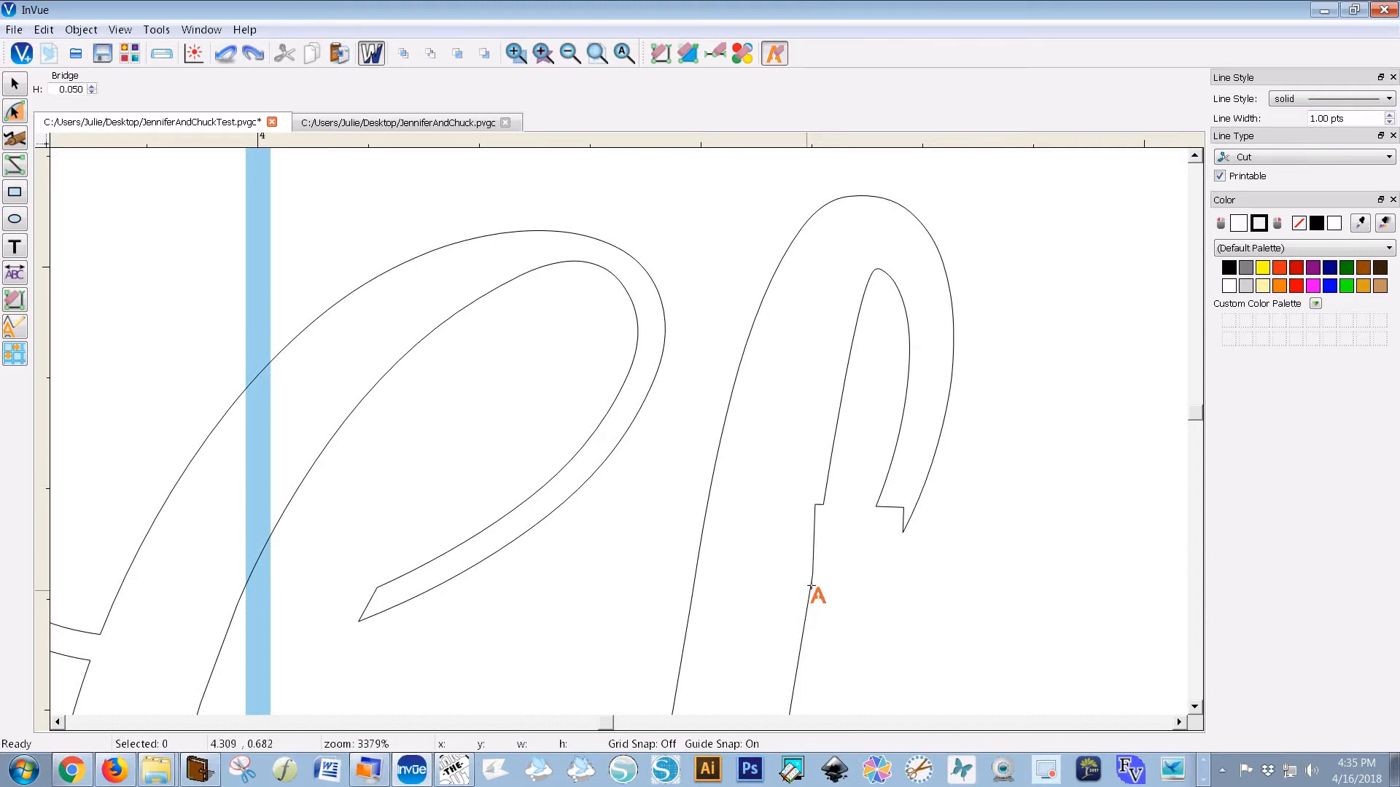
click(14, 138)
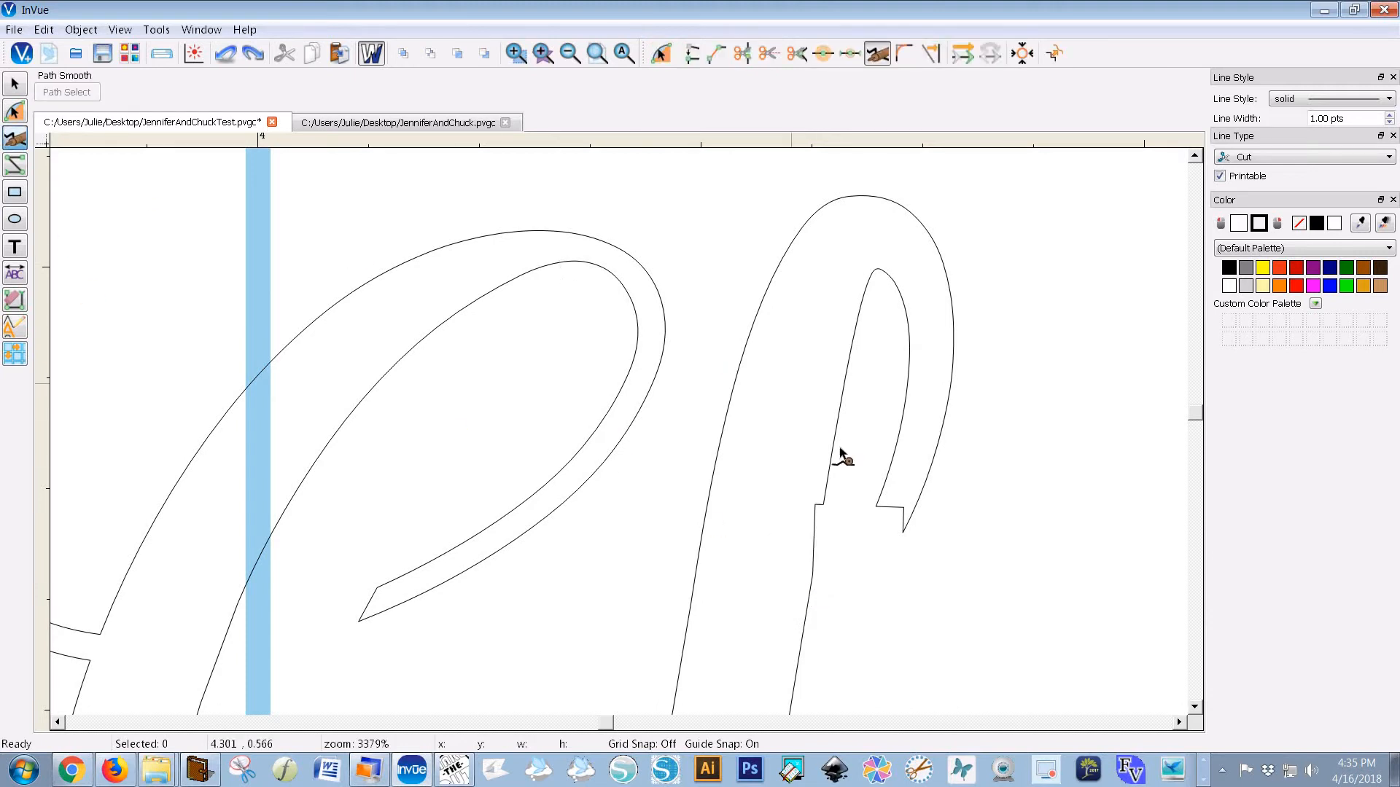
click(813, 594)
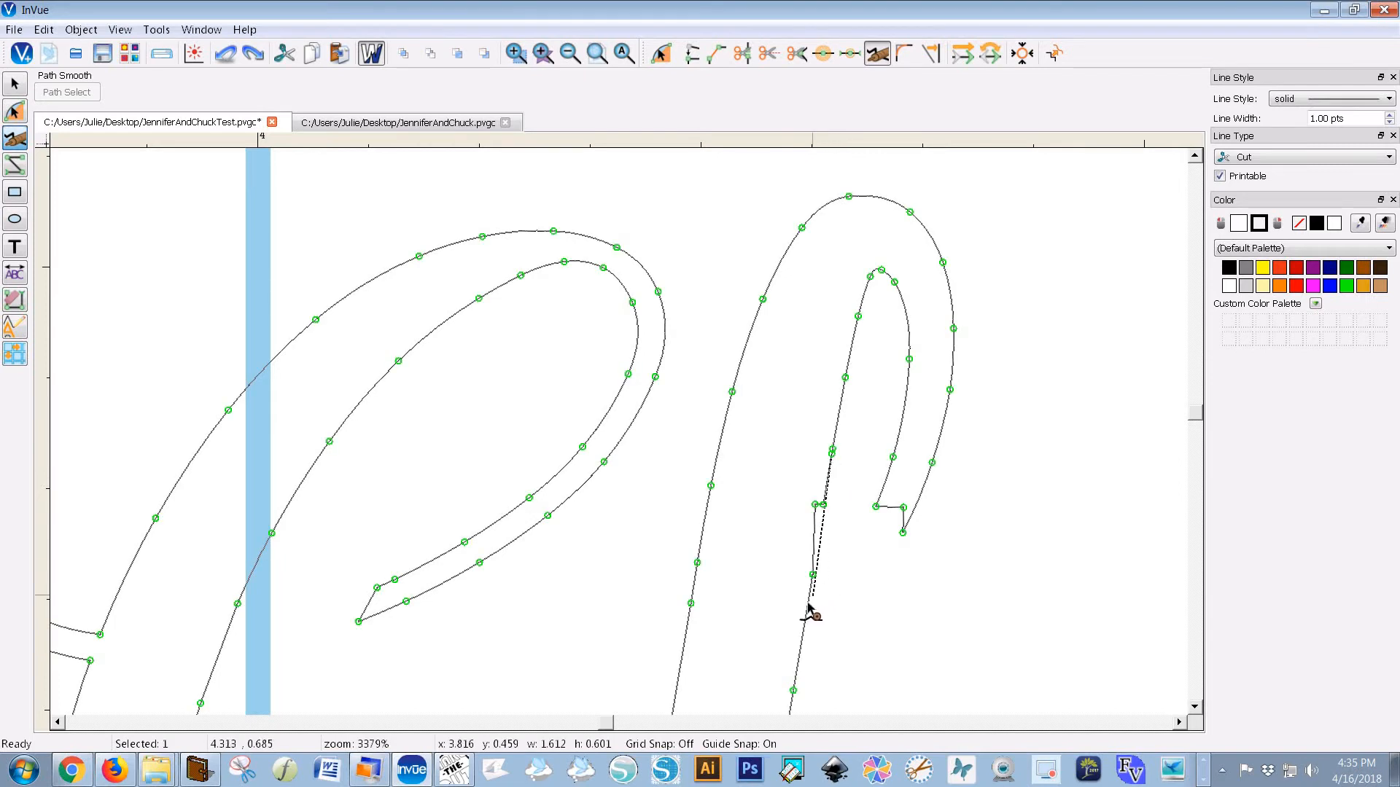
click(809, 609)
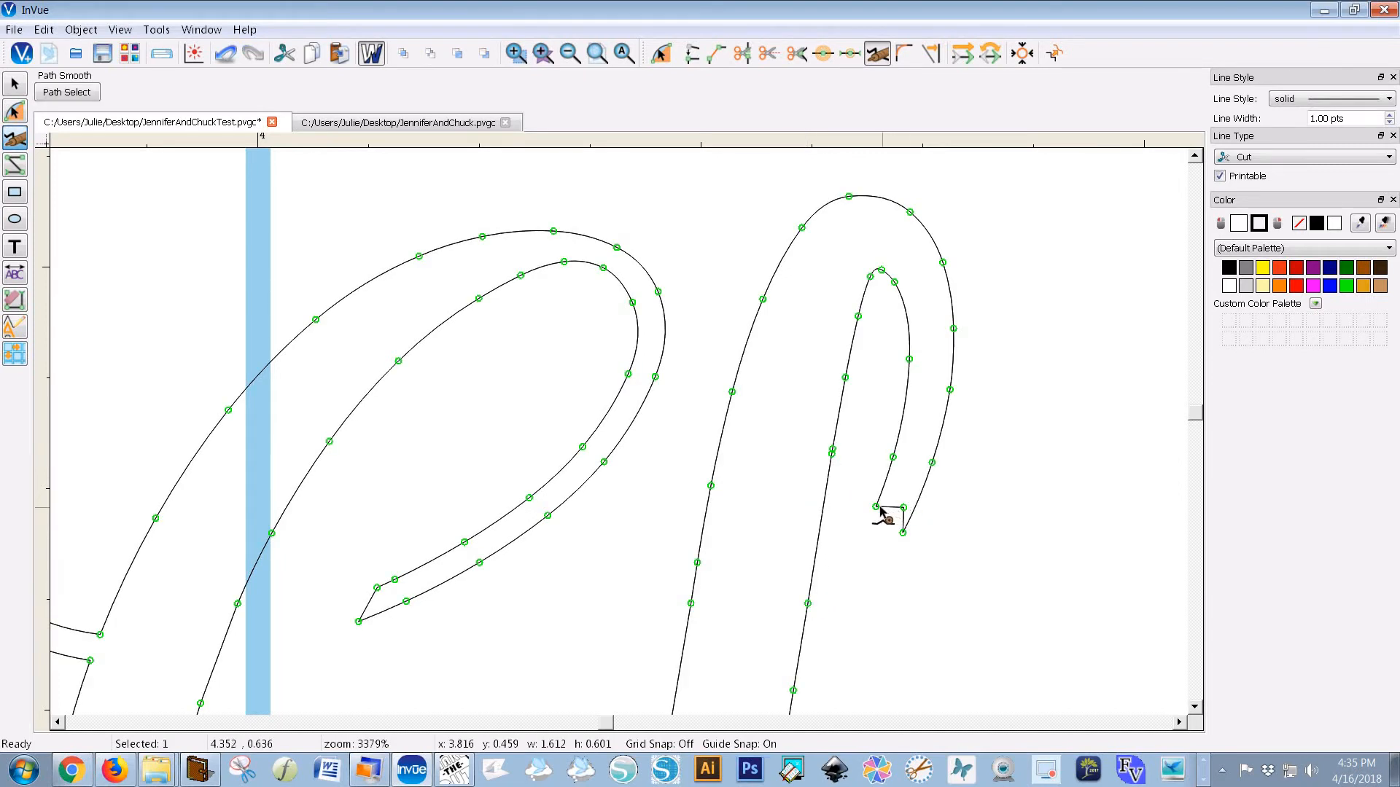
drag(880, 507, 919, 500)
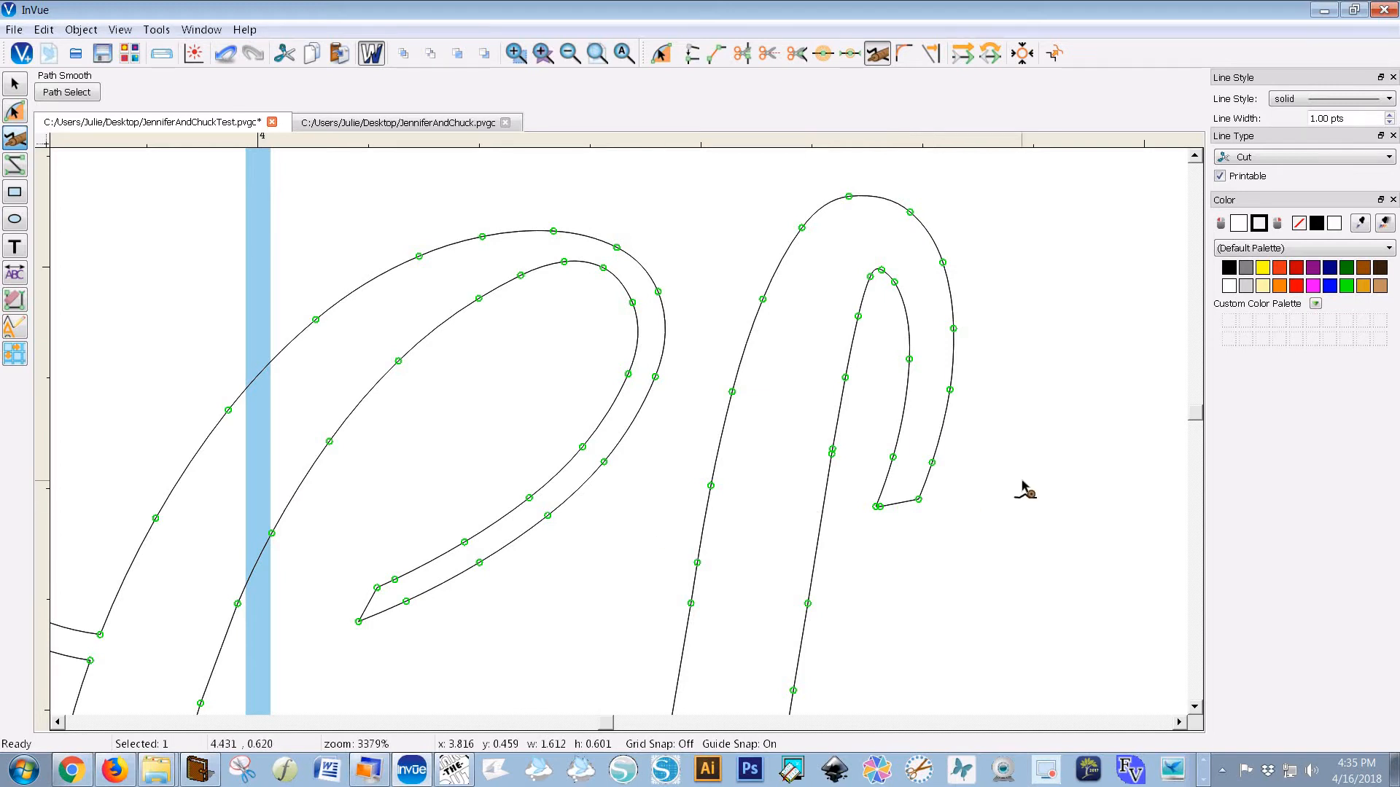
Step: Even out the jagged open loop end of the k's ascender in the second name with Path Smooth
scroll(1025, 491, down, 5)
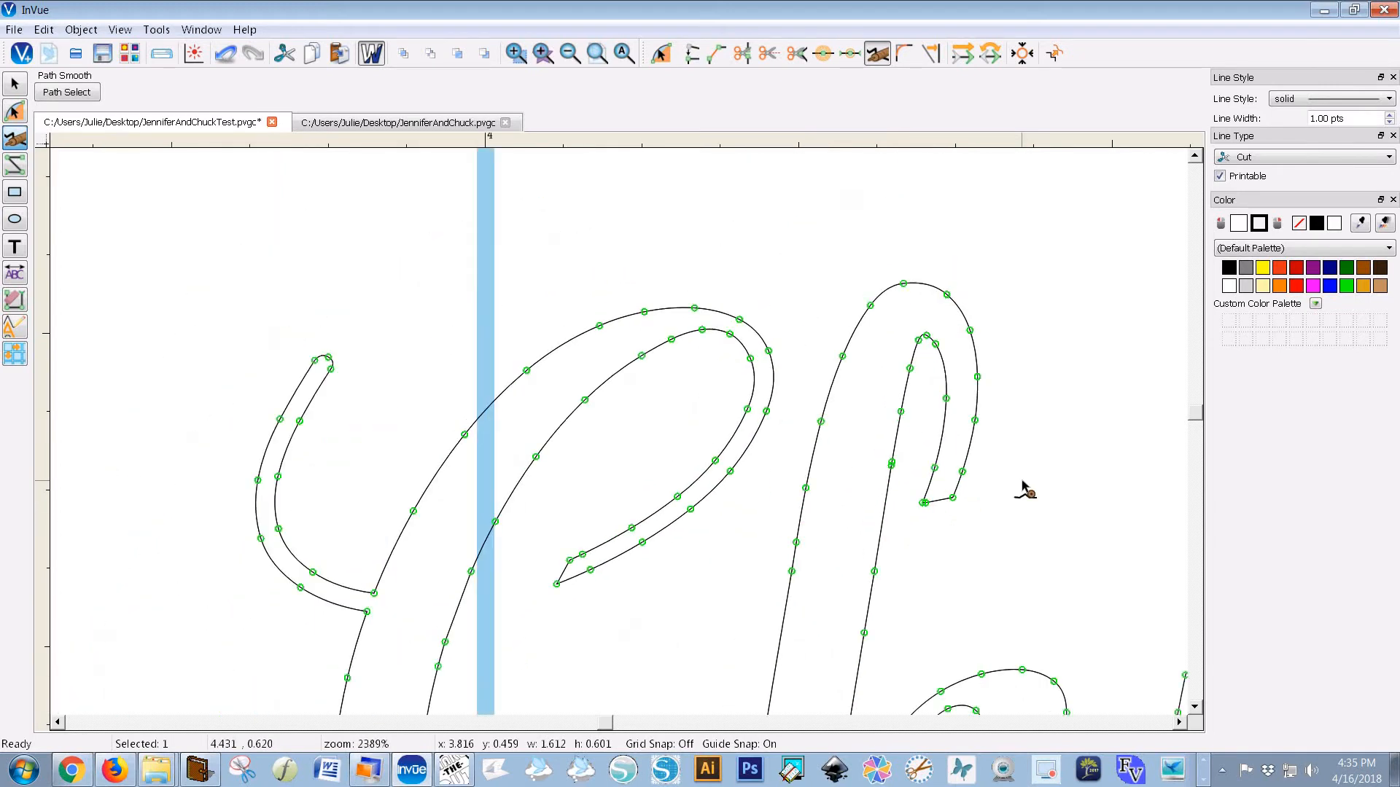
scroll(1024, 491, down, 7)
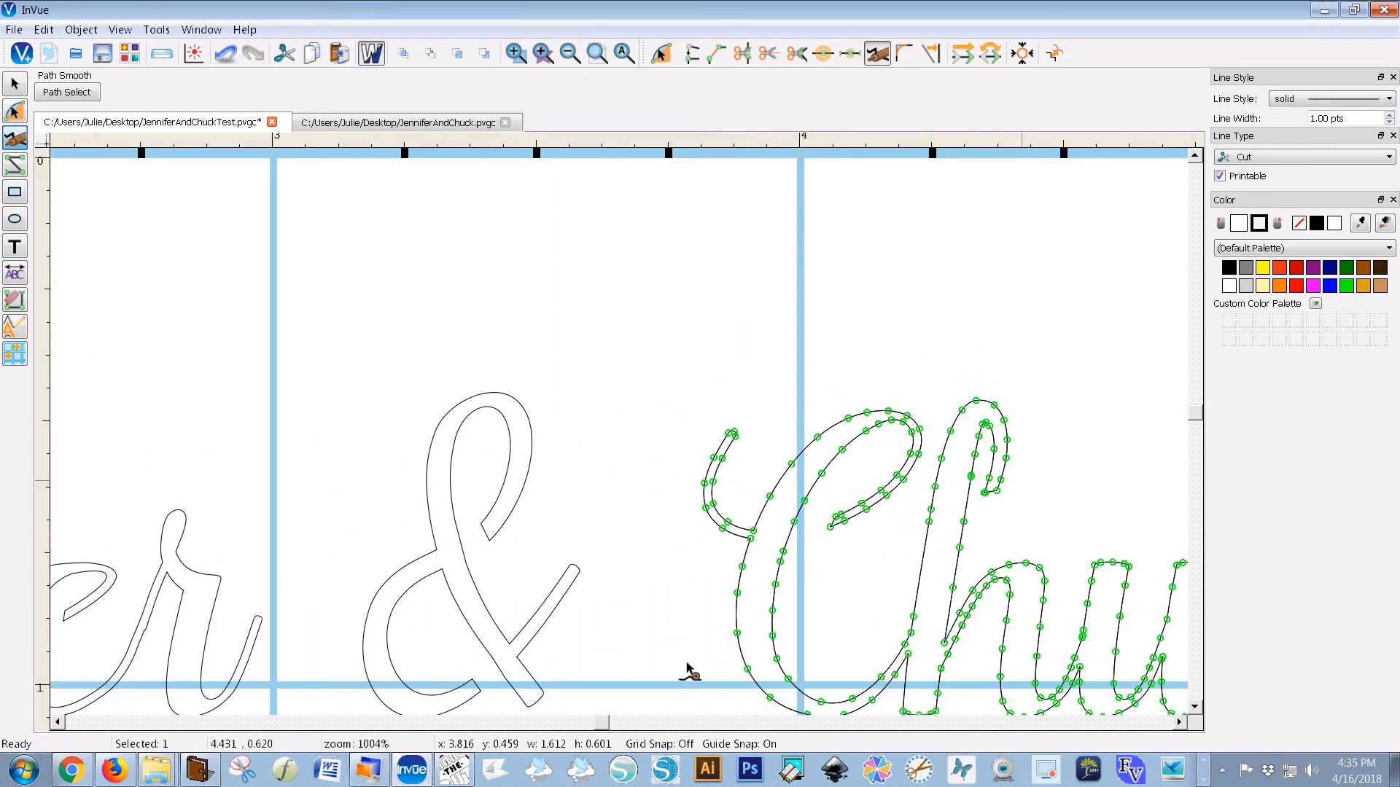
drag(599, 731, 605, 733)
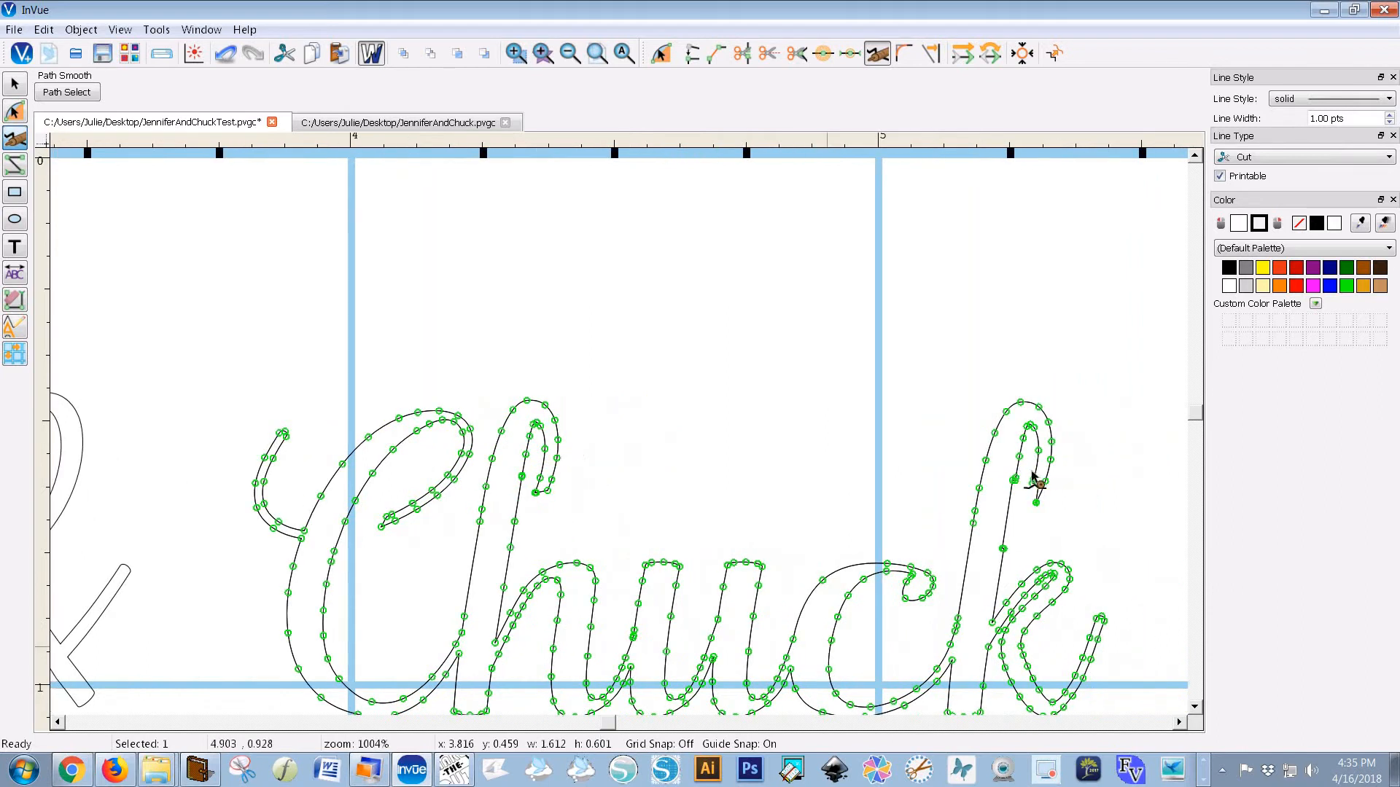
drag(1038, 472, 1047, 485)
Step: Blunt the sharp point where the second n meets the i in the first name
scroll(1197, 409, down, 5)
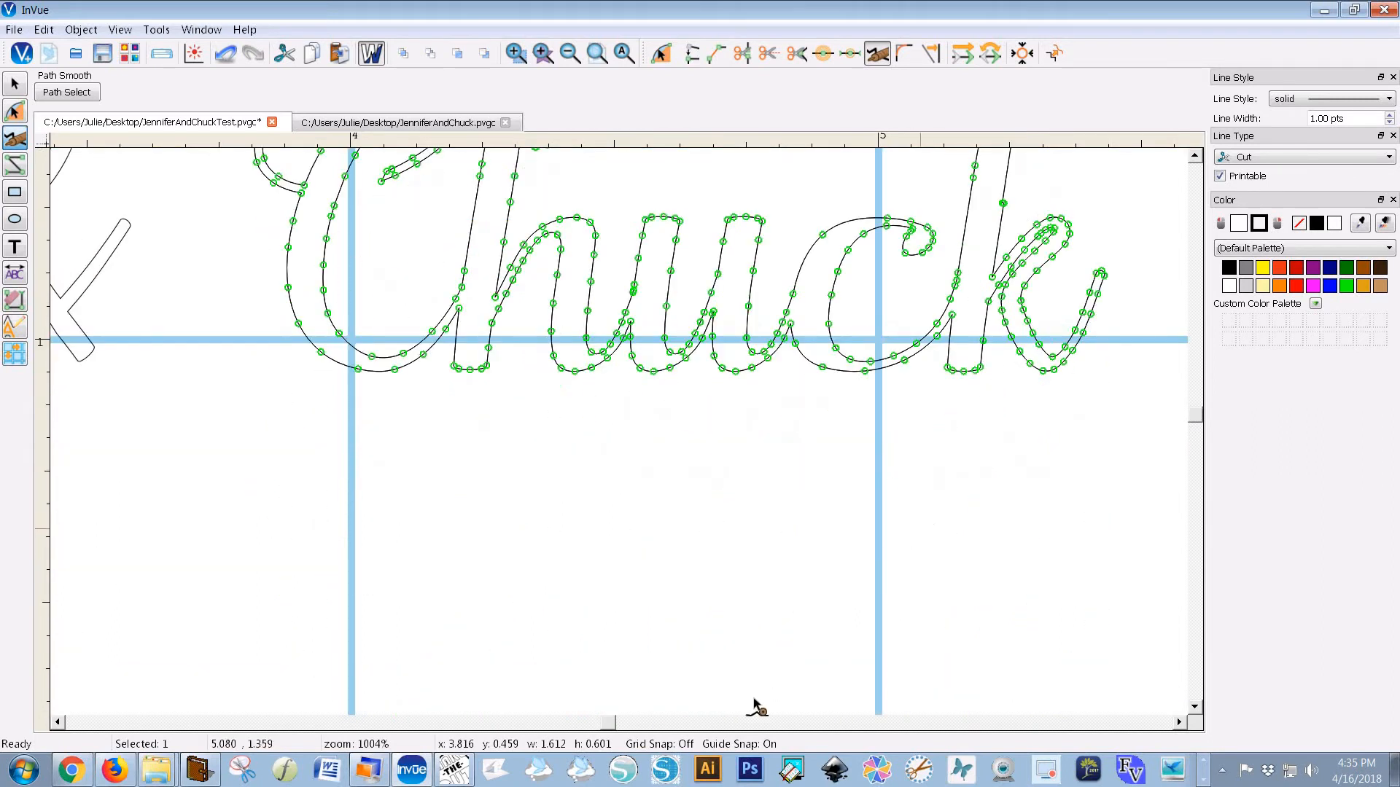
drag(603, 728, 595, 728)
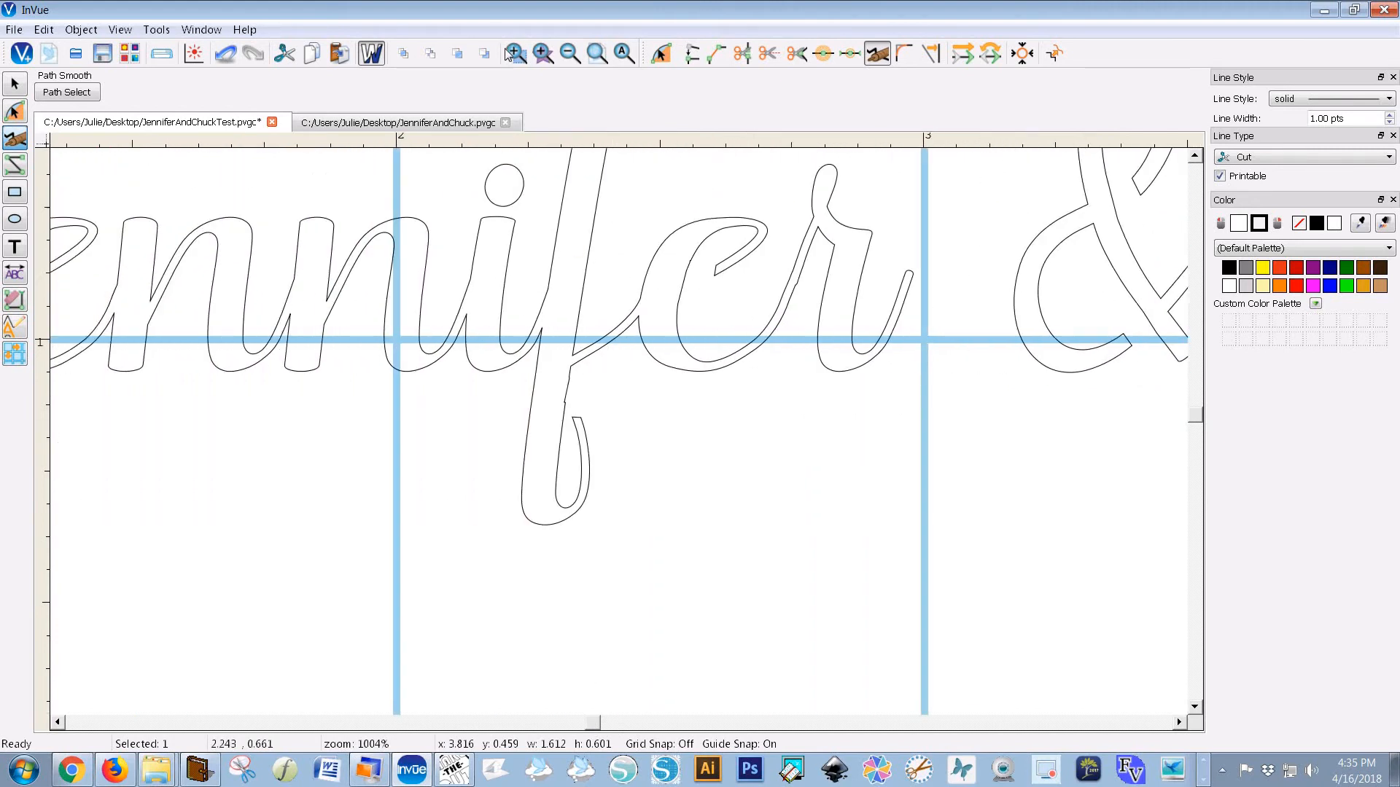
drag(436, 304, 481, 330)
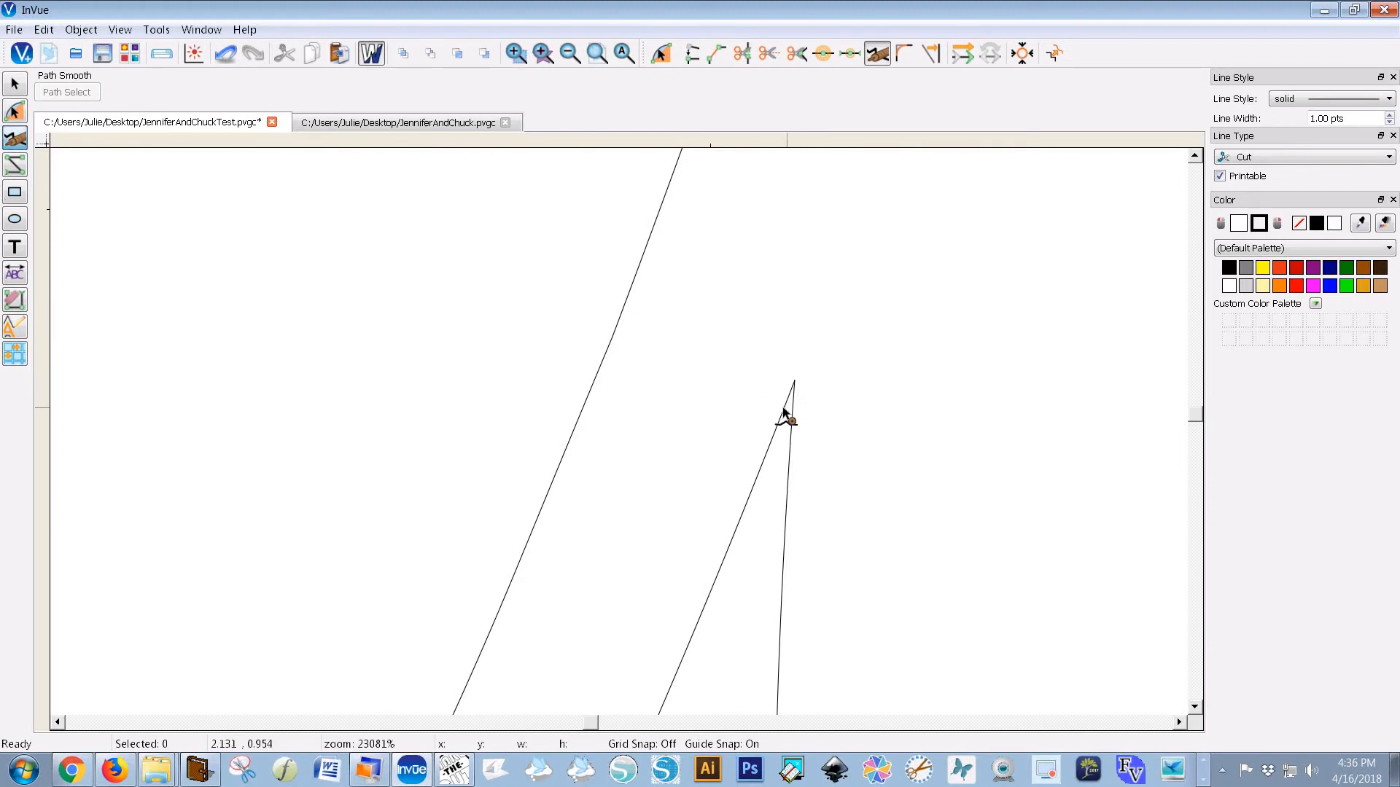
drag(783, 408, 793, 409)
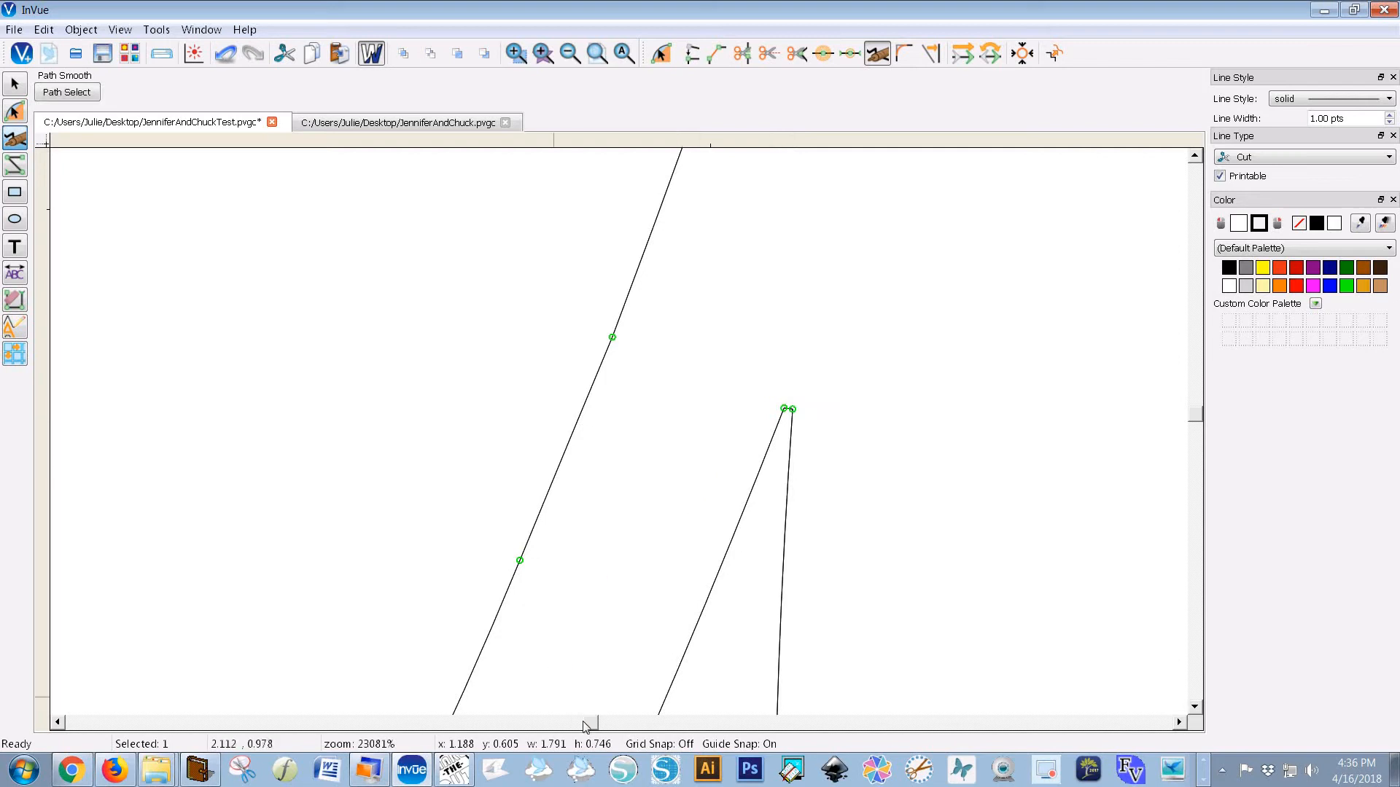
Step: Blunt the sharp points where the i meets the f and the f meets the e in the first name
drag(592, 725, 594, 727)
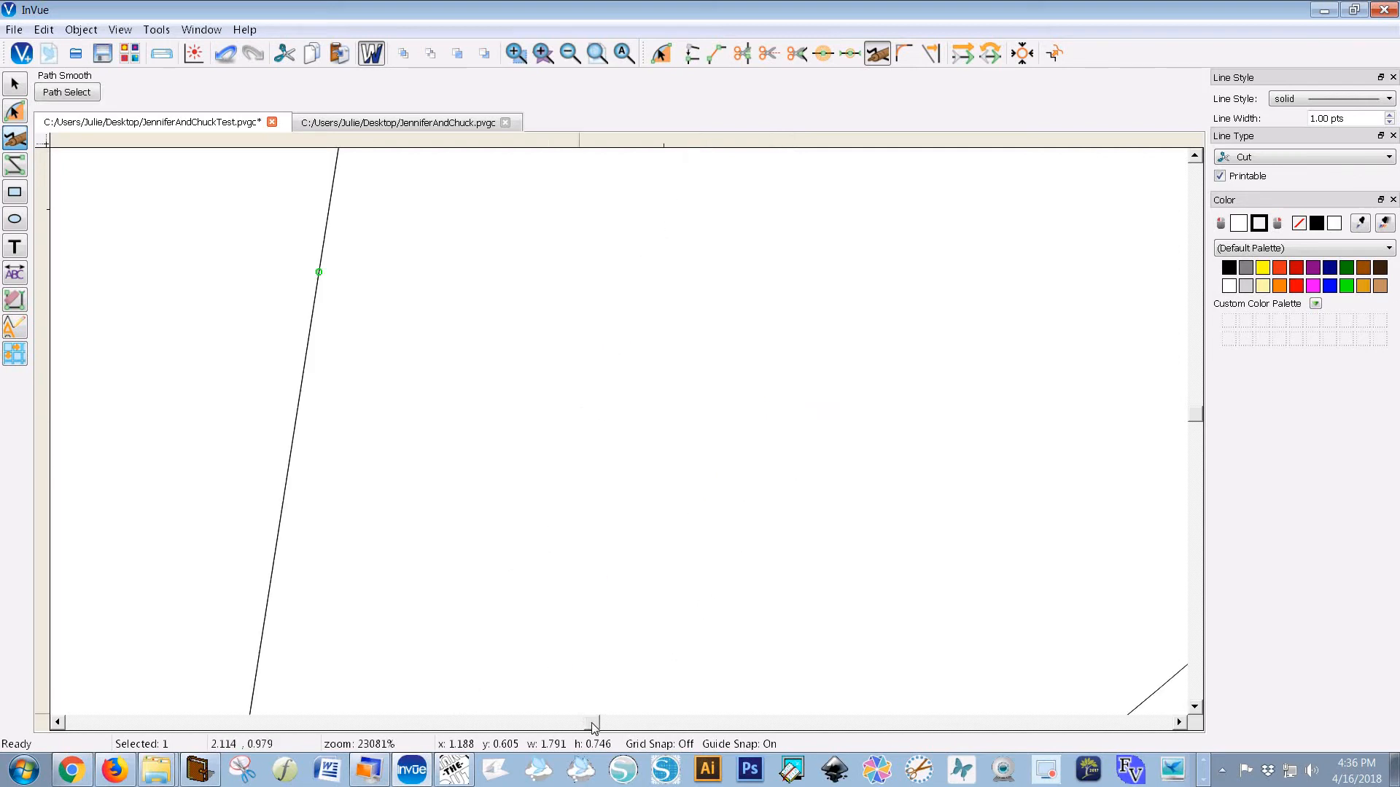
click(57, 722)
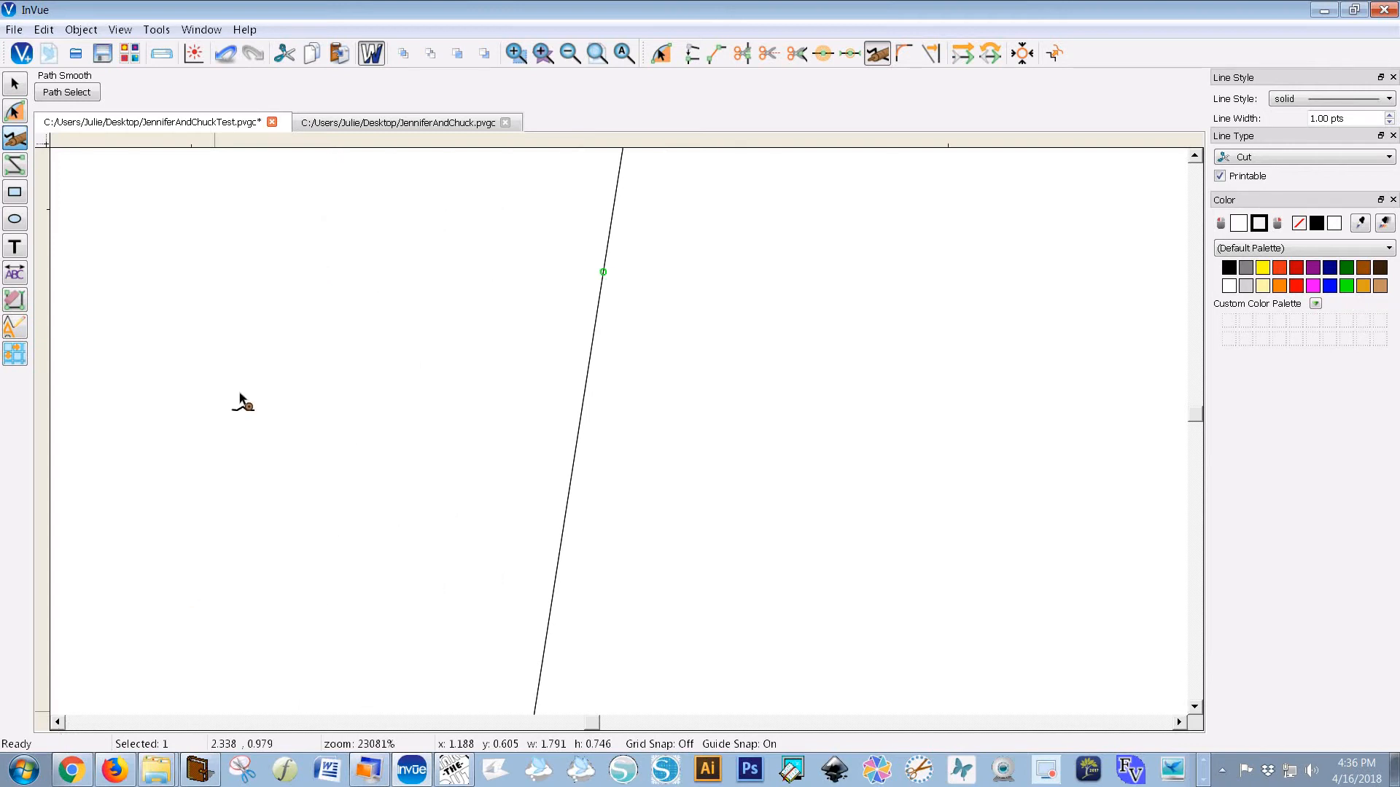
scroll(440, 209, up, 1)
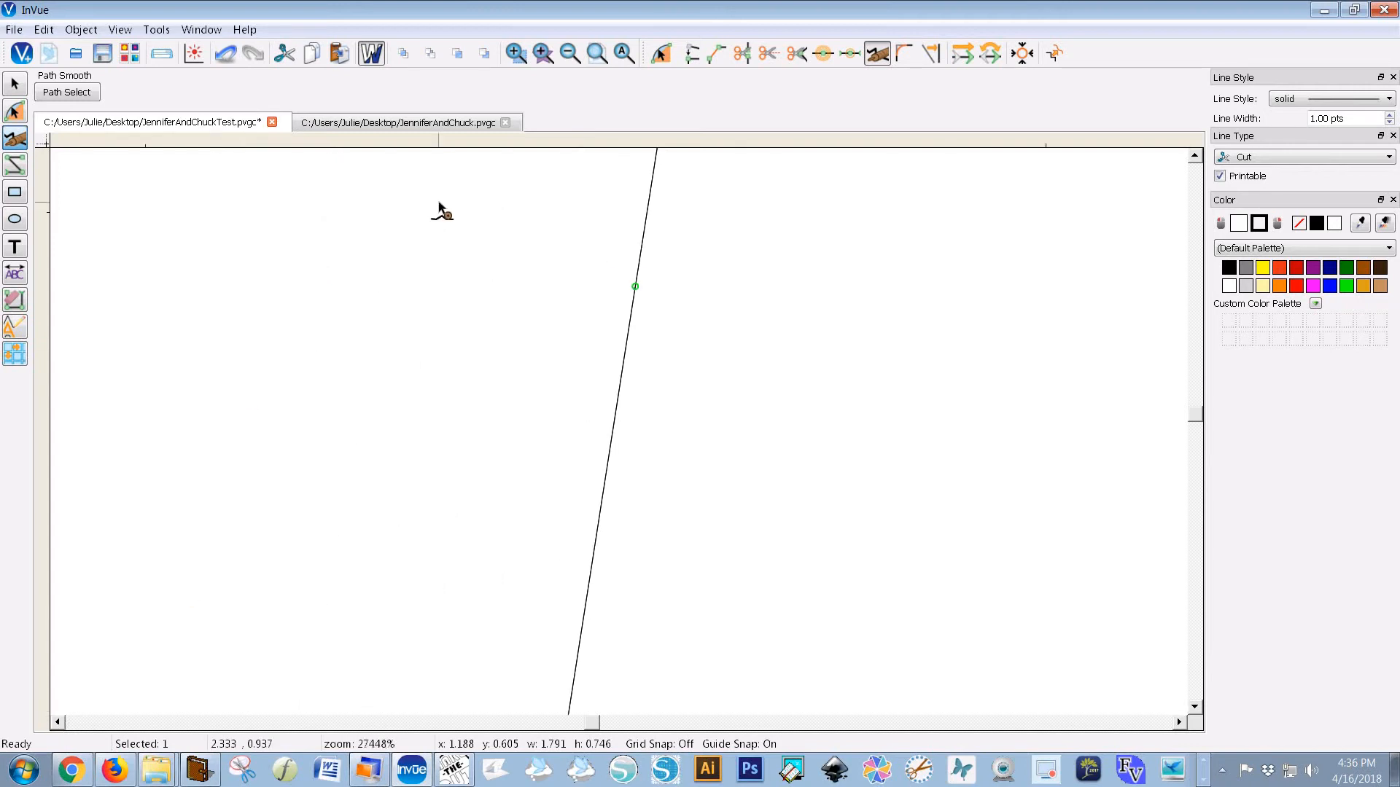
scroll(439, 209, up, 5)
scroll(439, 209, down, 9)
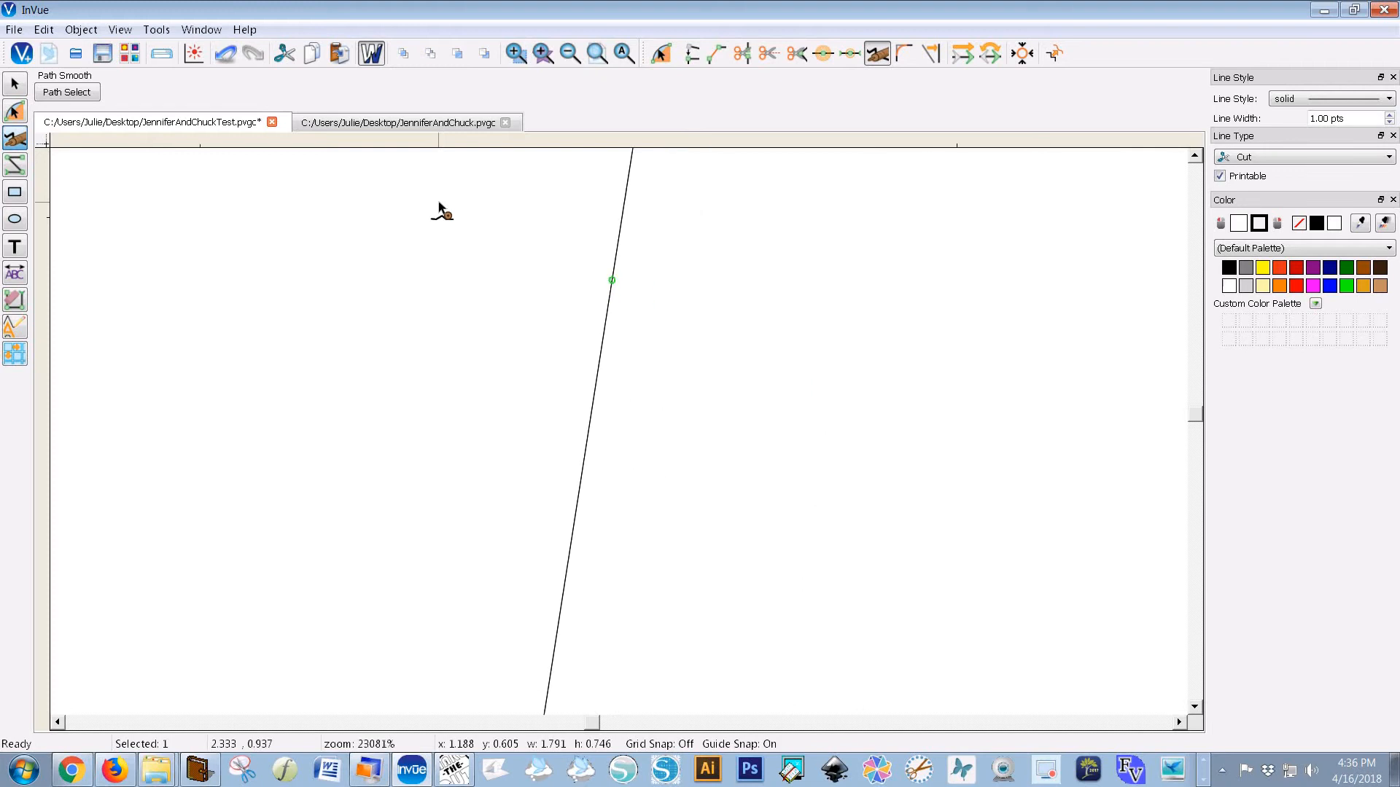
scroll(440, 209, down, 2)
scroll(282, 366, down, 1)
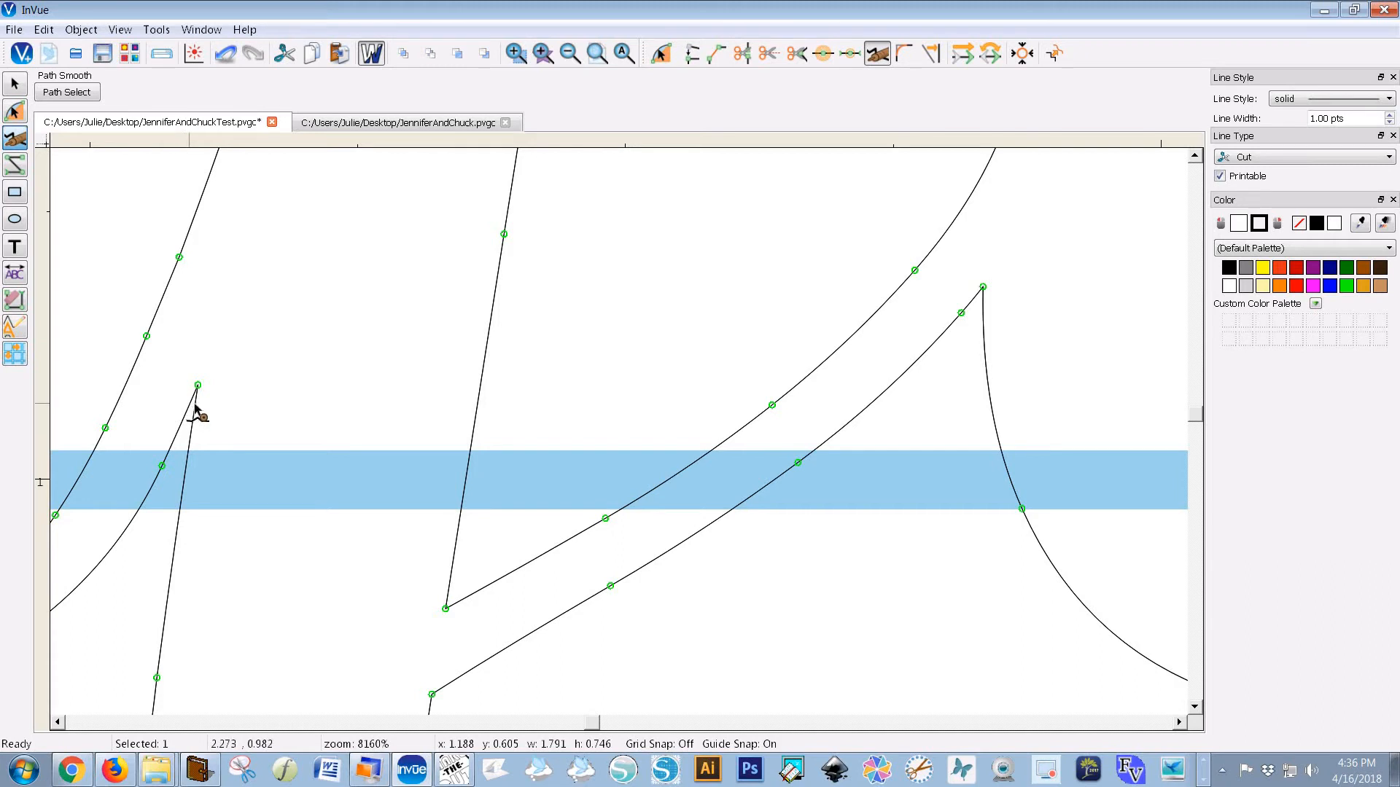
drag(190, 404, 195, 404)
drag(977, 298, 984, 302)
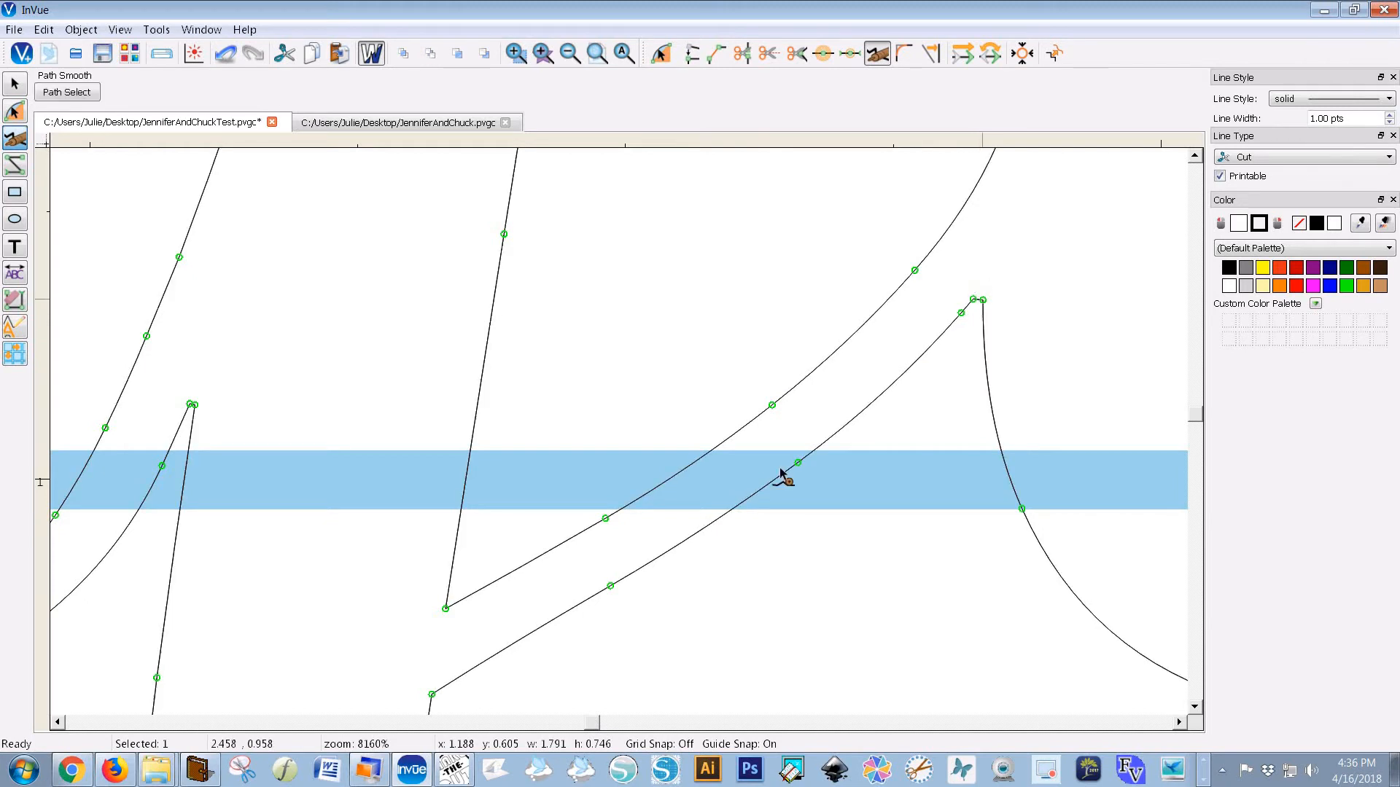
Step: Trim the point between the second n and the i in the first name a little further
click(56, 723)
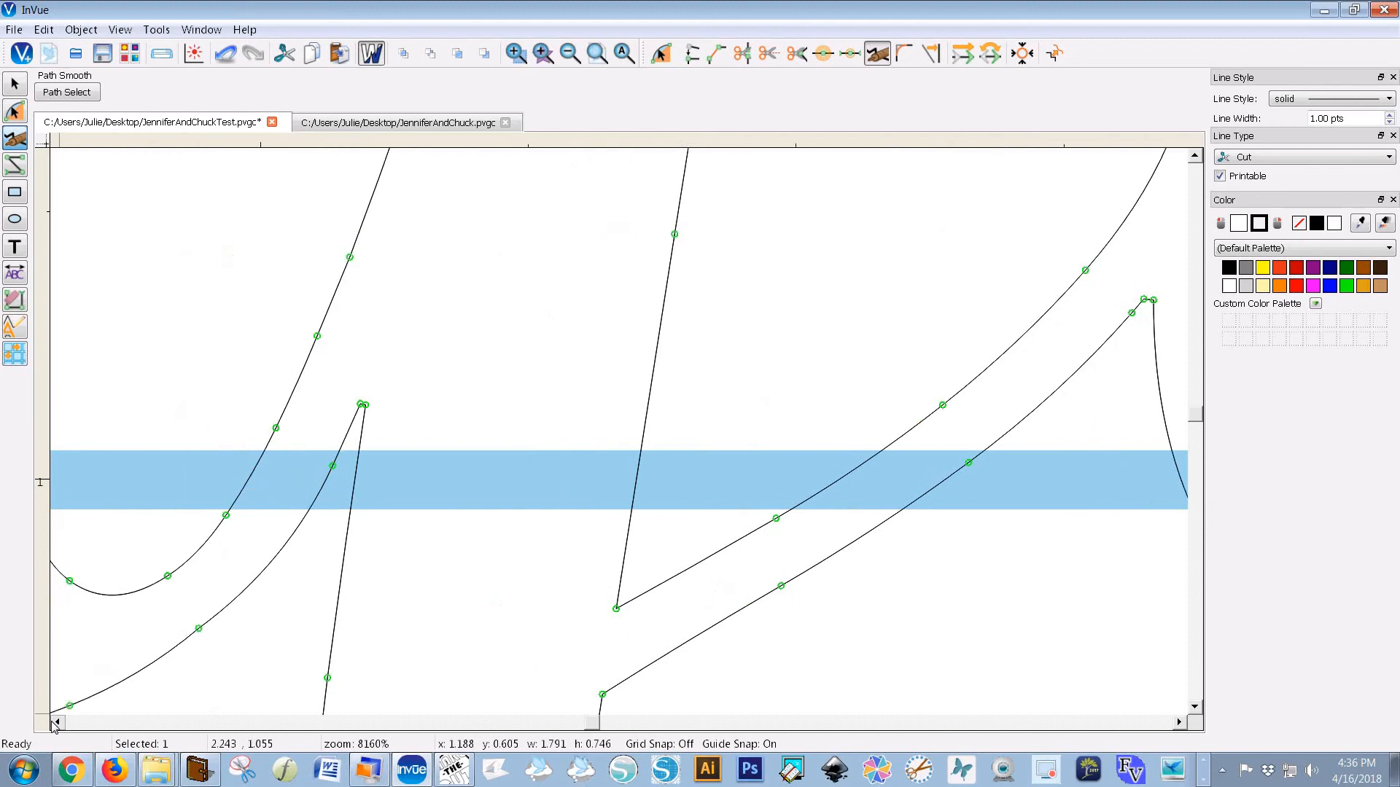
click(56, 723)
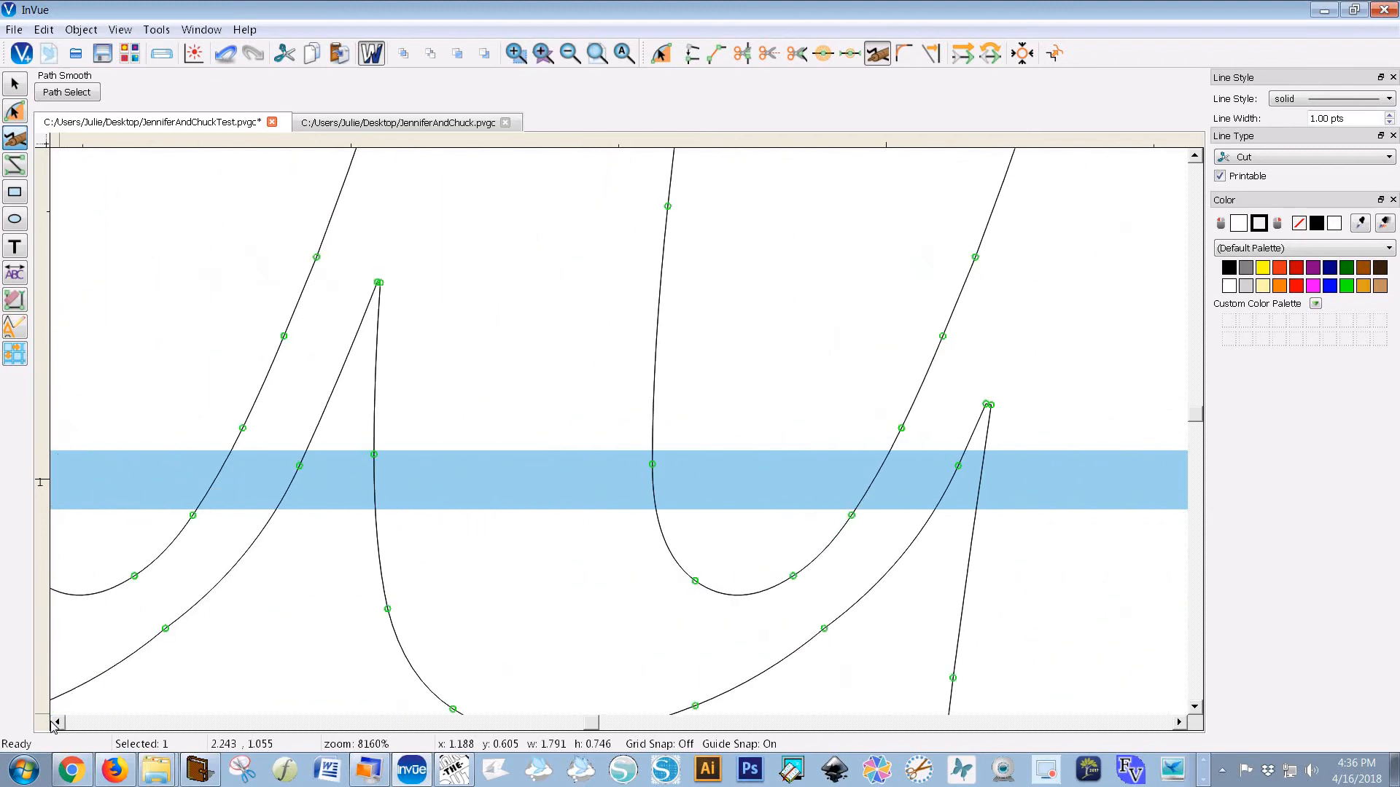
click(55, 723)
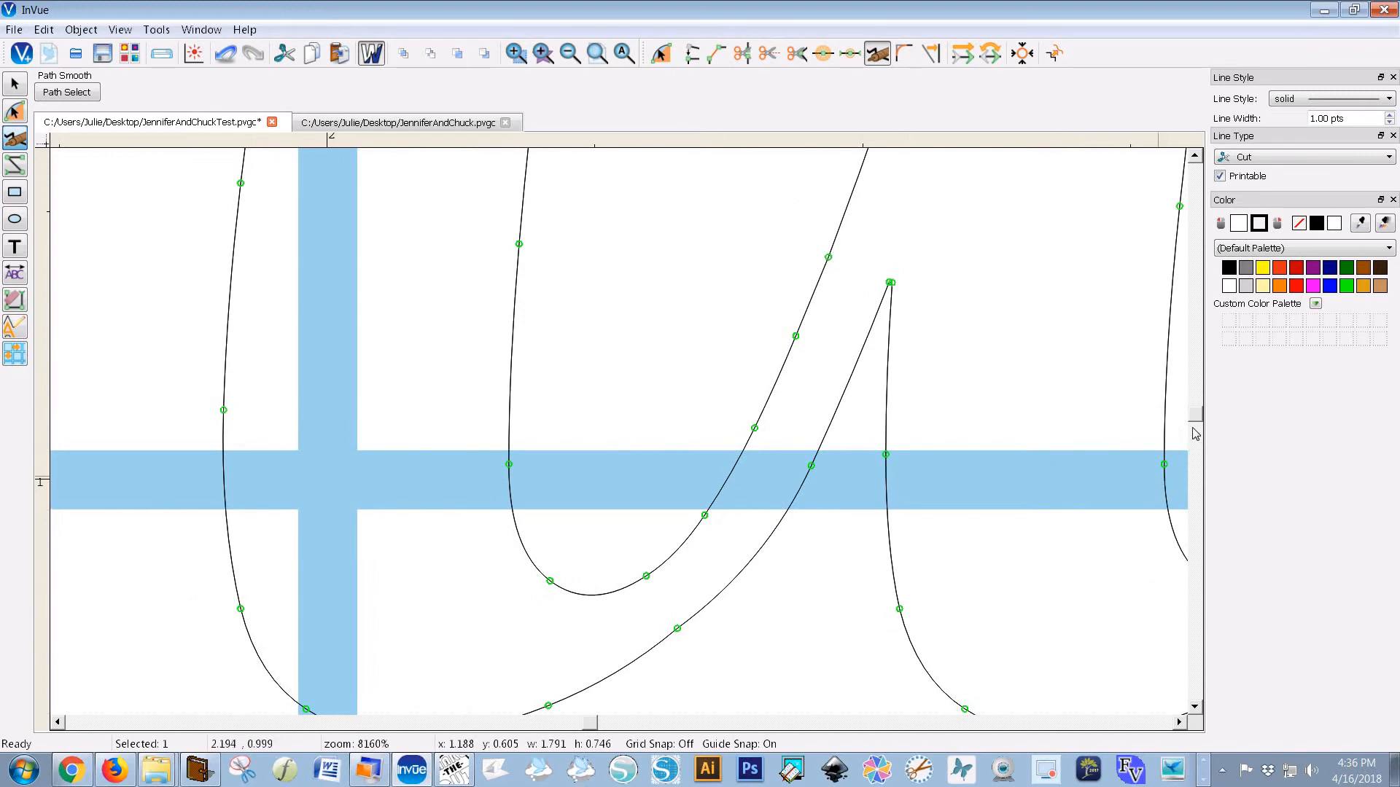
scroll(1200, 414, up, 3)
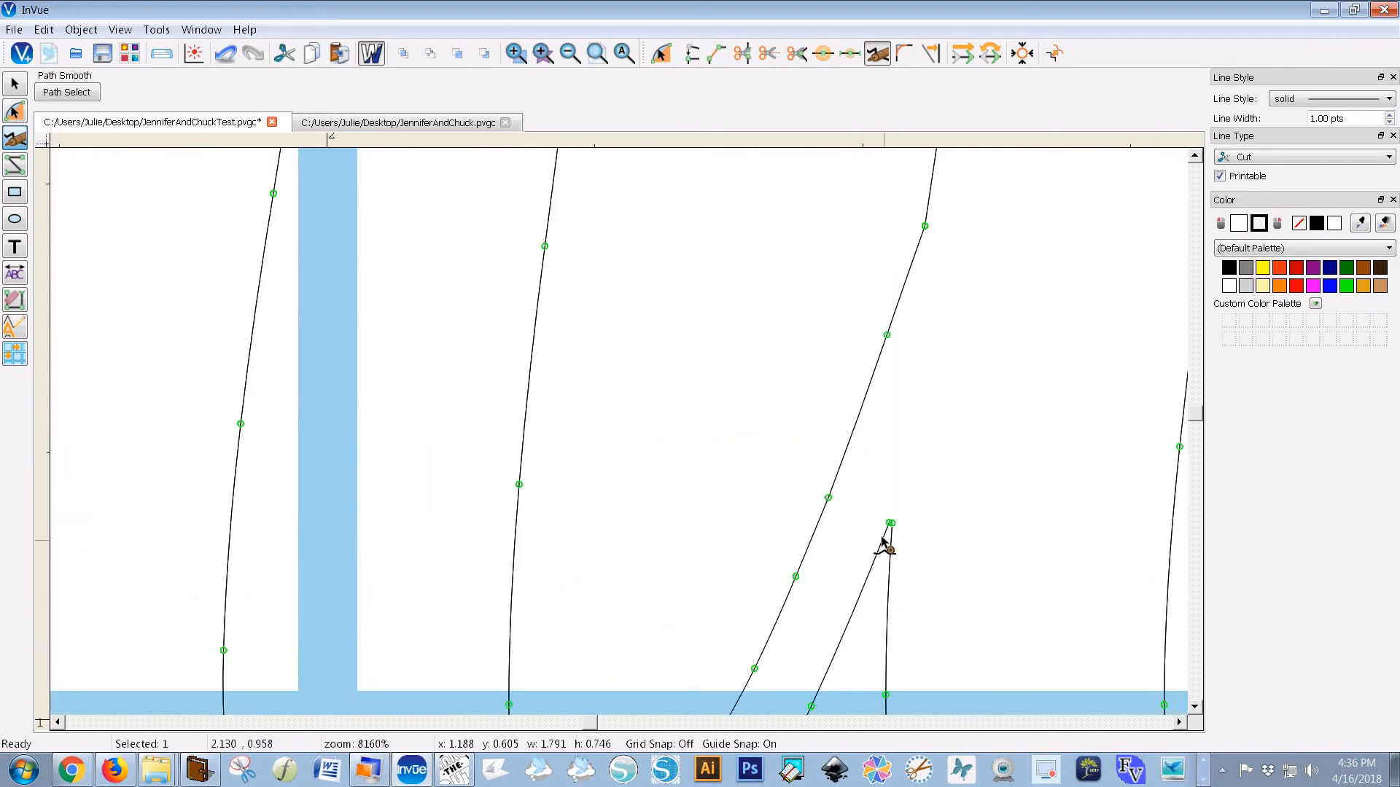
drag(884, 533, 1143, 476)
Step: Flatten the tip between the i and the f in the first name further so it is wider
drag(1200, 416, 1200, 416)
scroll(625, 207, up, 3)
scroll(624, 208, down, 4)
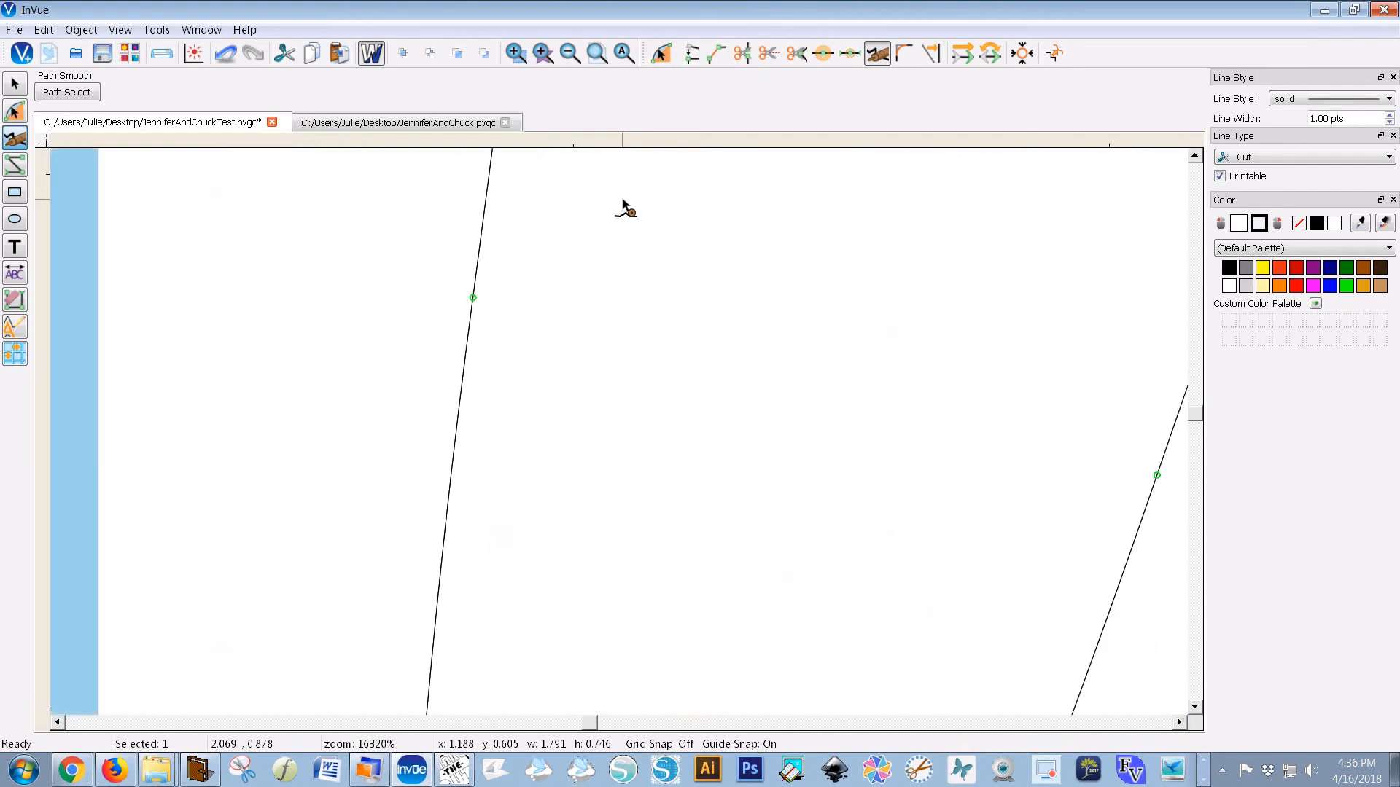
scroll(624, 207, down, 5)
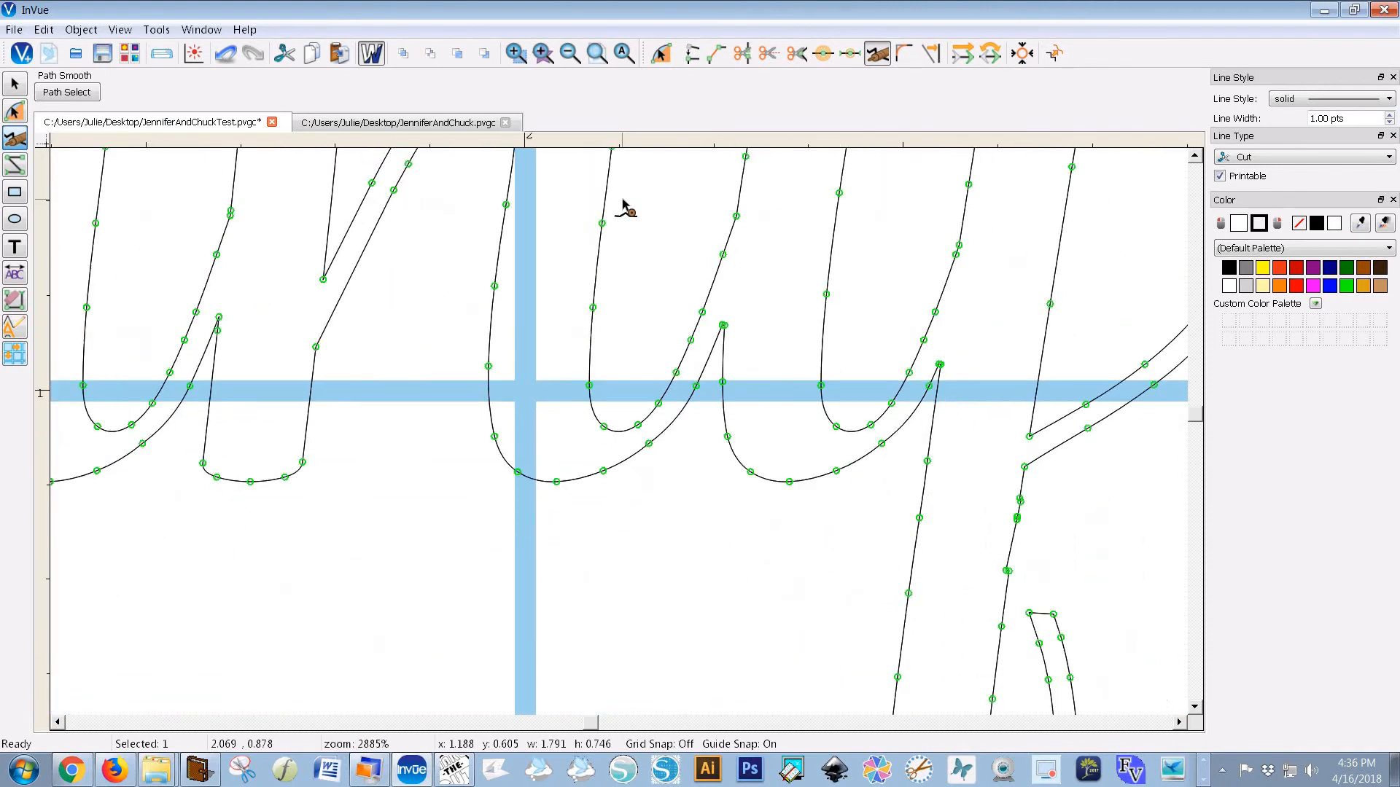
drag(934, 376, 937, 375)
click(940, 375)
Step: Blunt the sharp point between the two n's and the narrow crotch inside the second n
drag(1197, 415, 1197, 415)
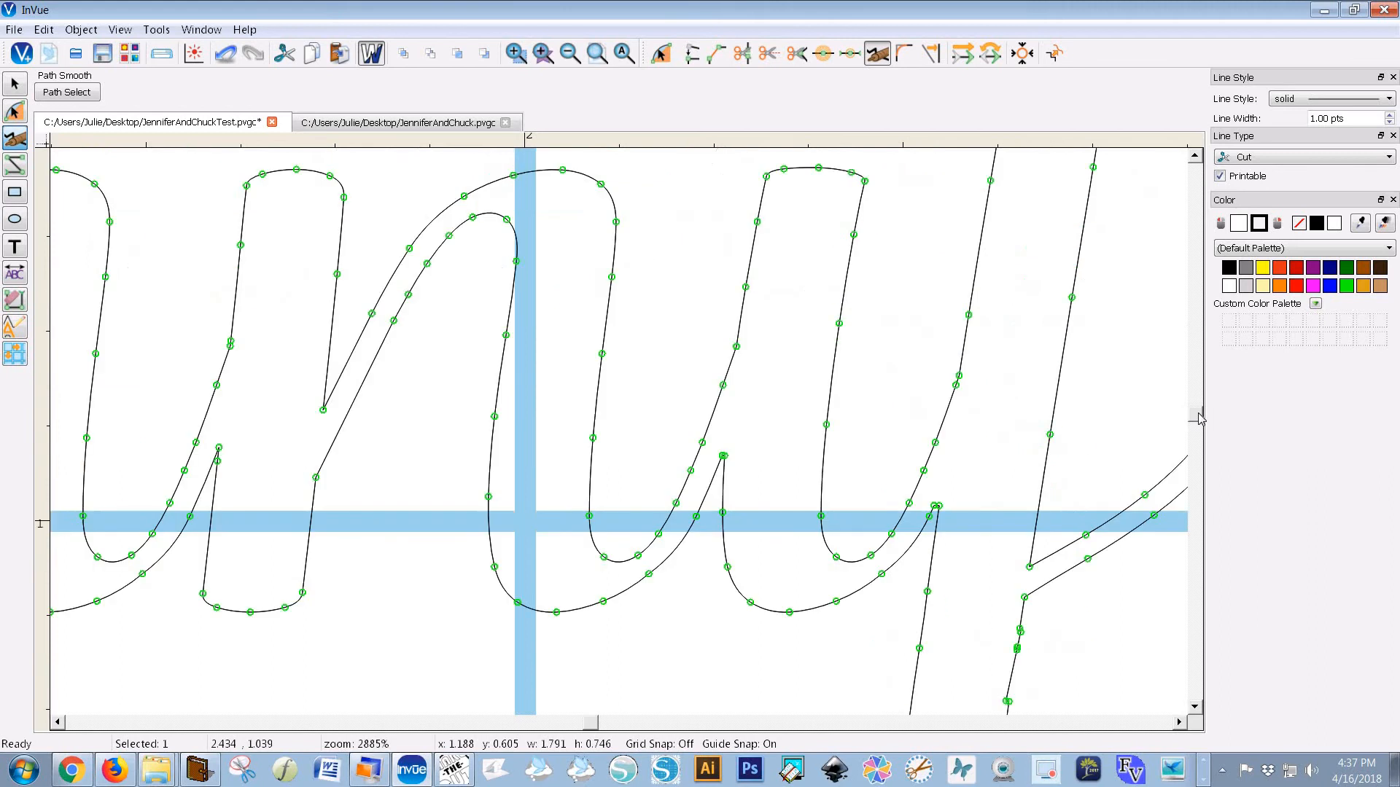
click(214, 461)
click(326, 401)
Step: Try to smooth the bridge notches on the curl of the capital A in April
scroll(1198, 421, down, 5)
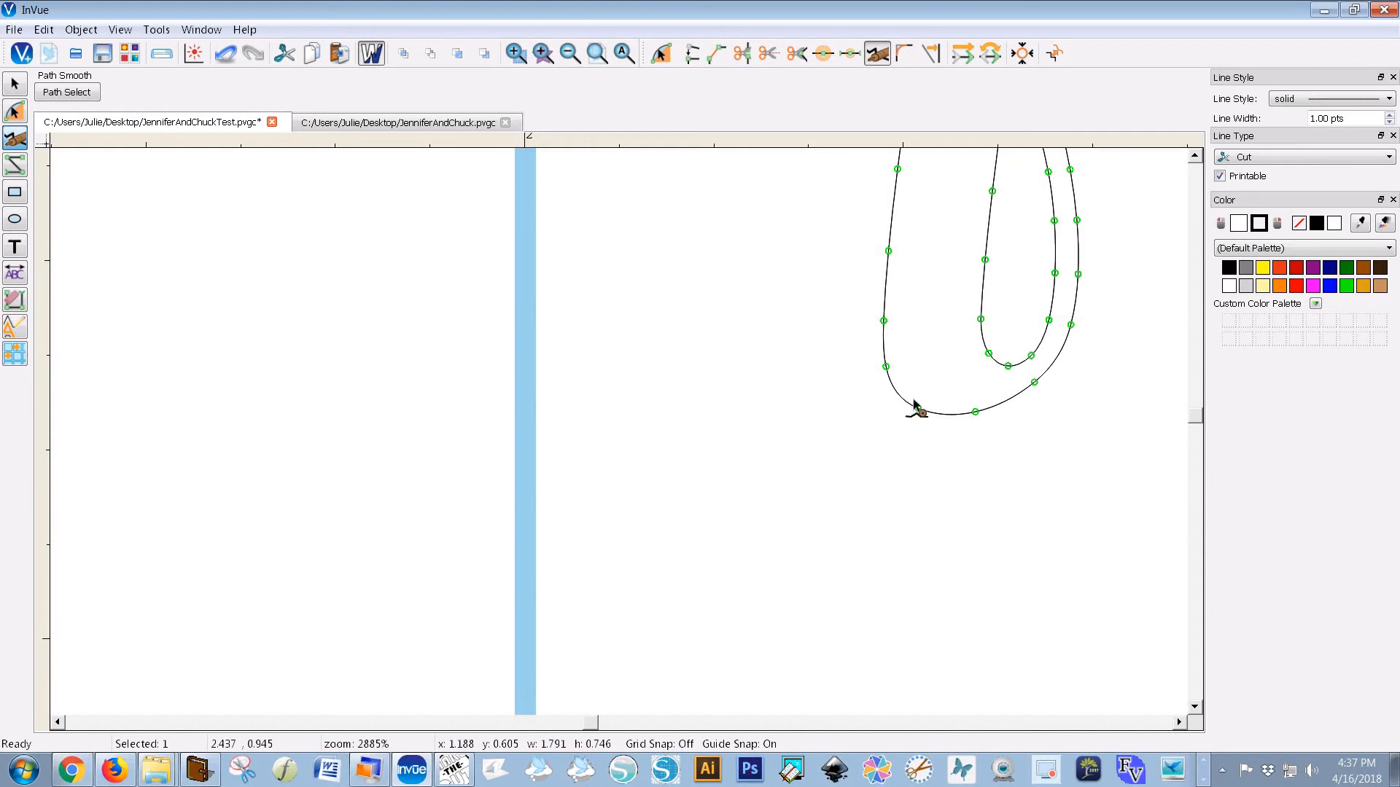
scroll(871, 353, down, 5)
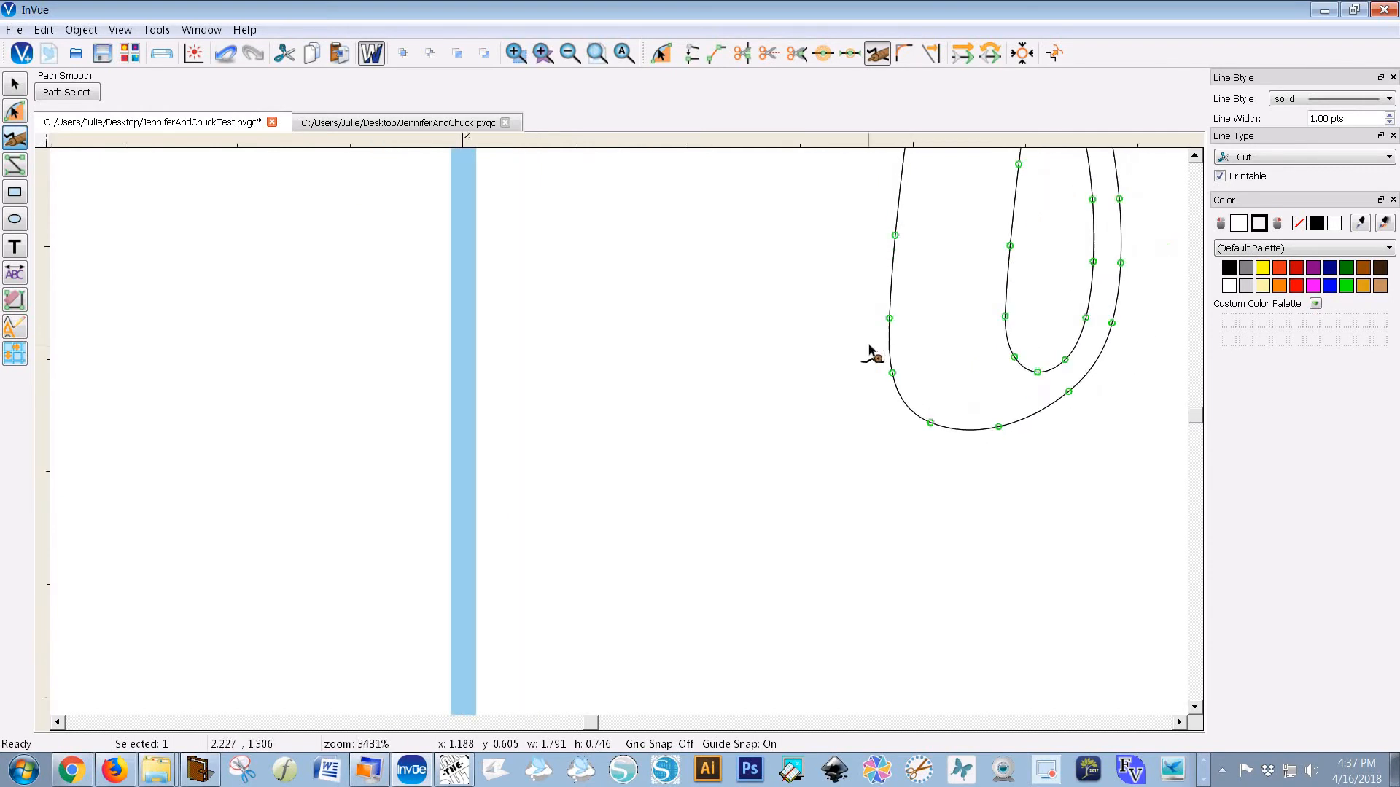
scroll(871, 353, down, 2)
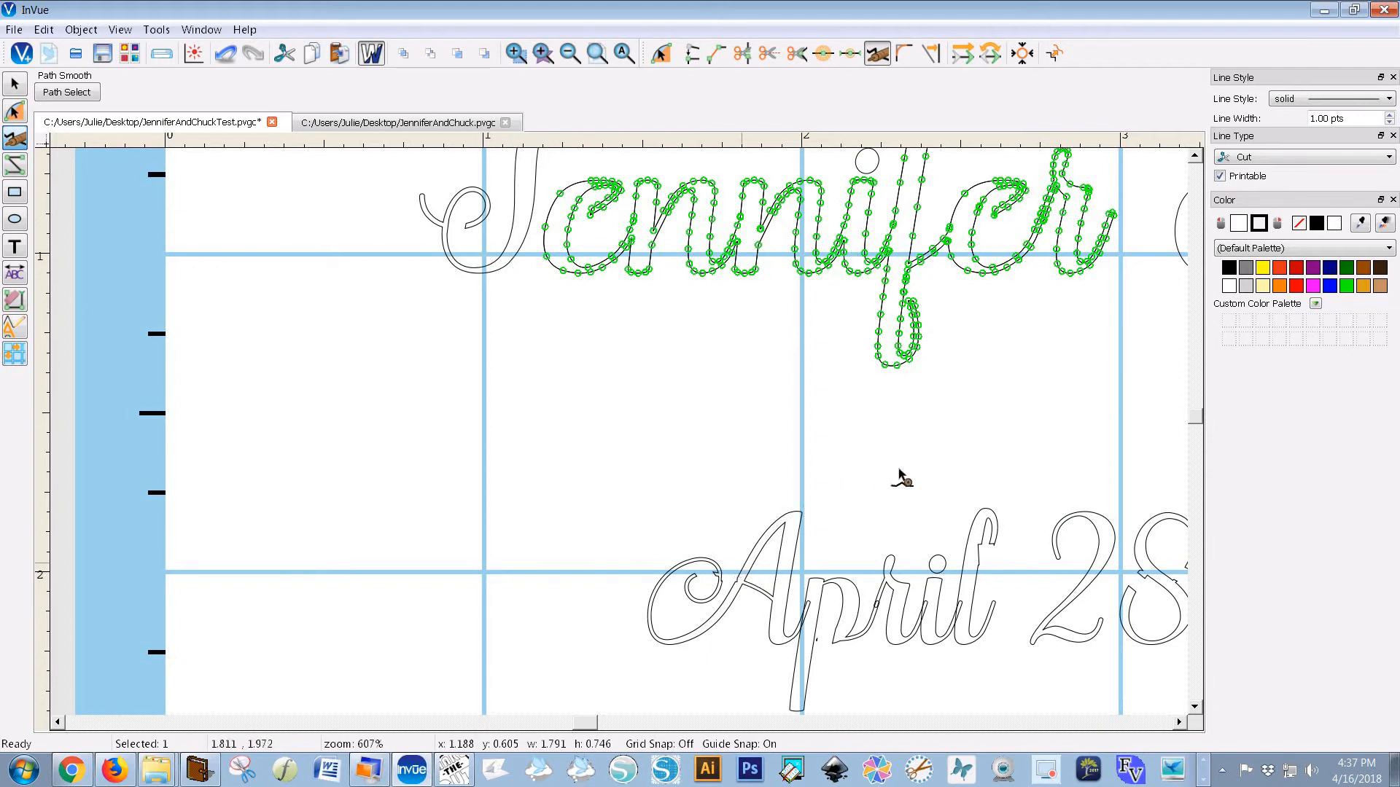
scroll(902, 478, down, 1)
scroll(901, 478, up, 4)
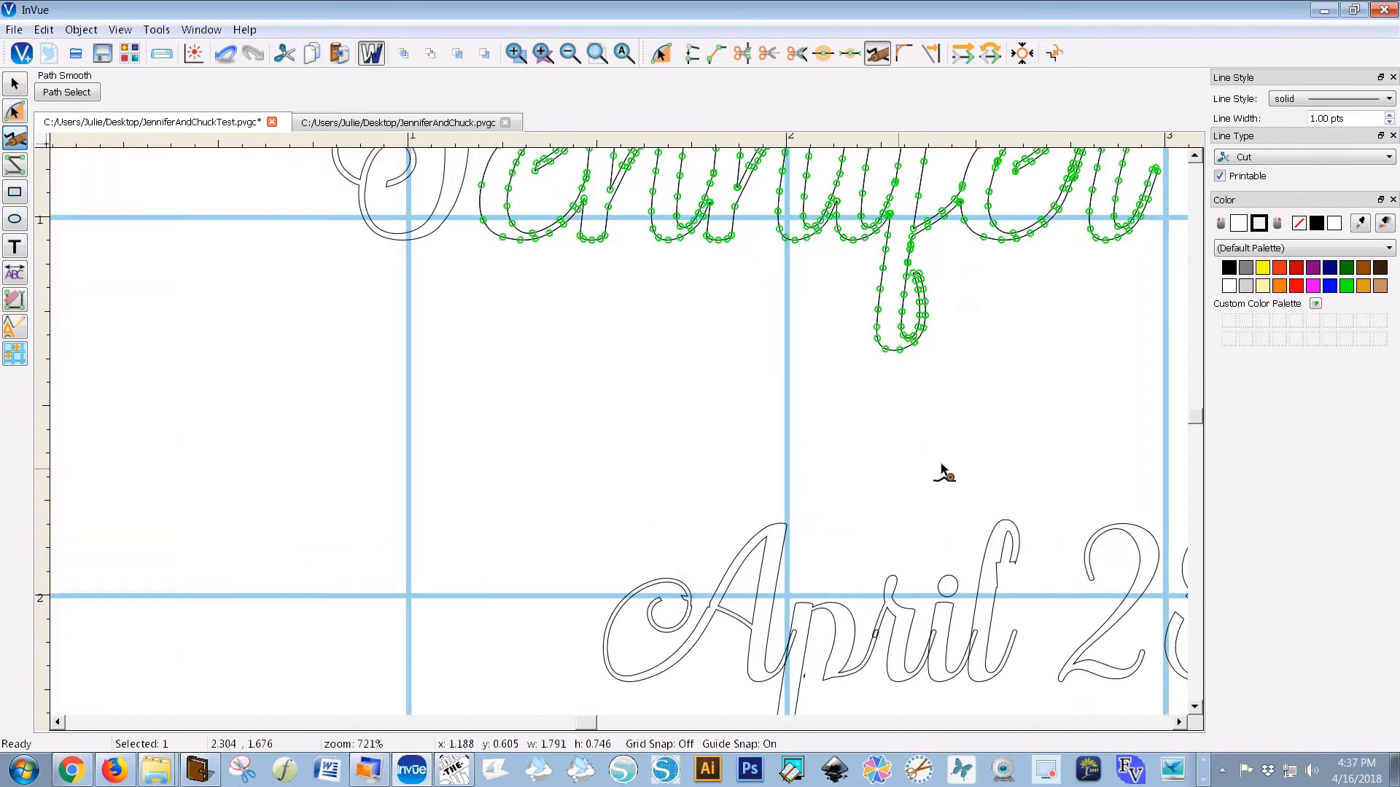
scroll(1195, 429, down, 3)
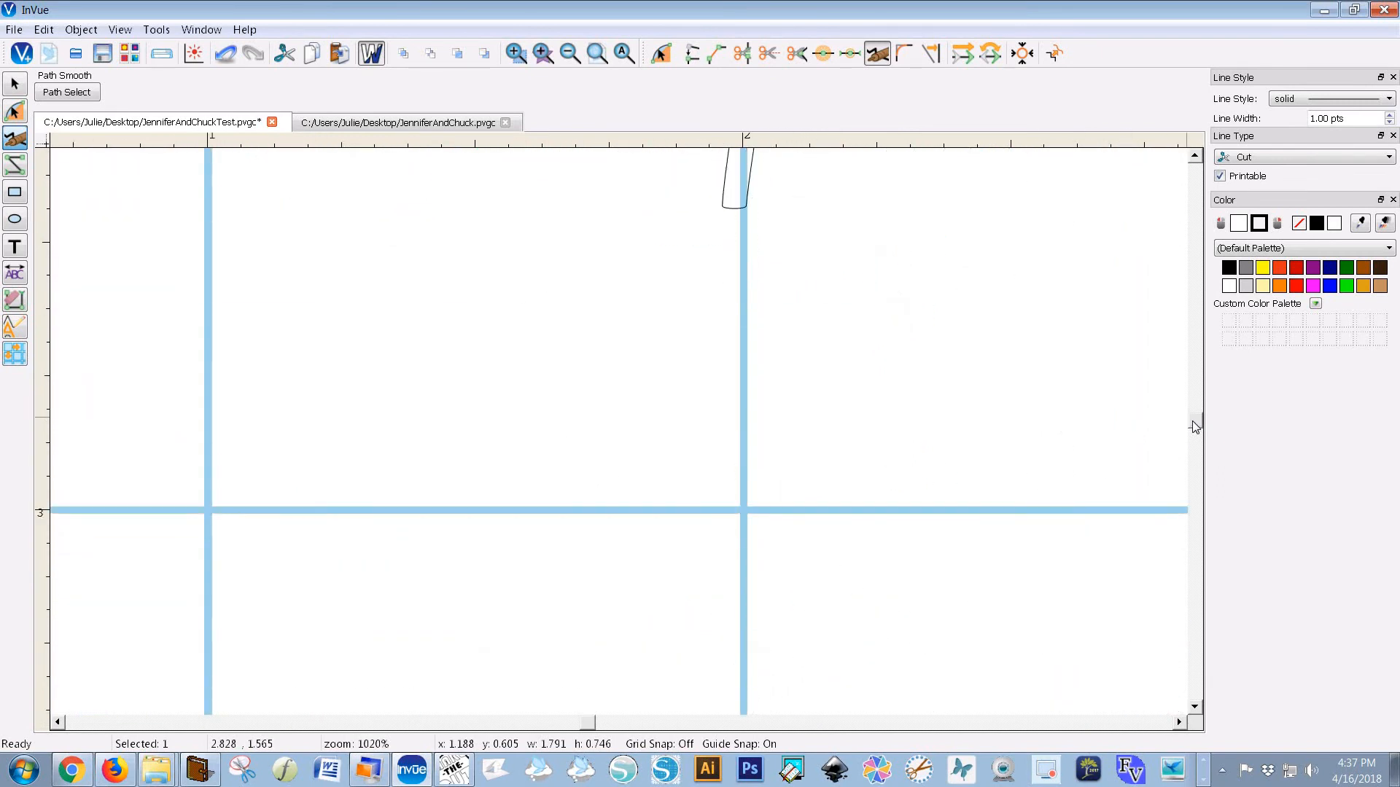
scroll(770, 383, up, 1)
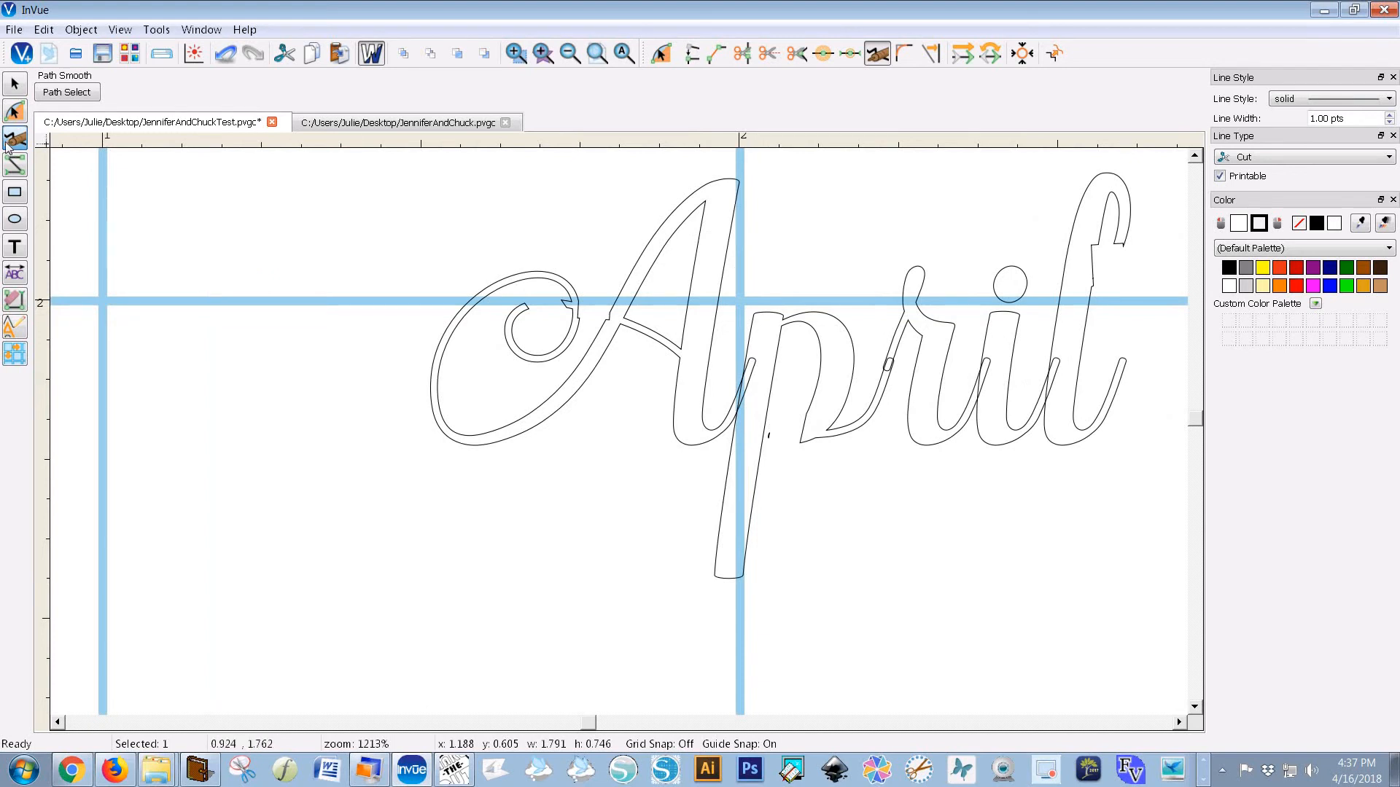
drag(581, 306, 578, 308)
click(578, 304)
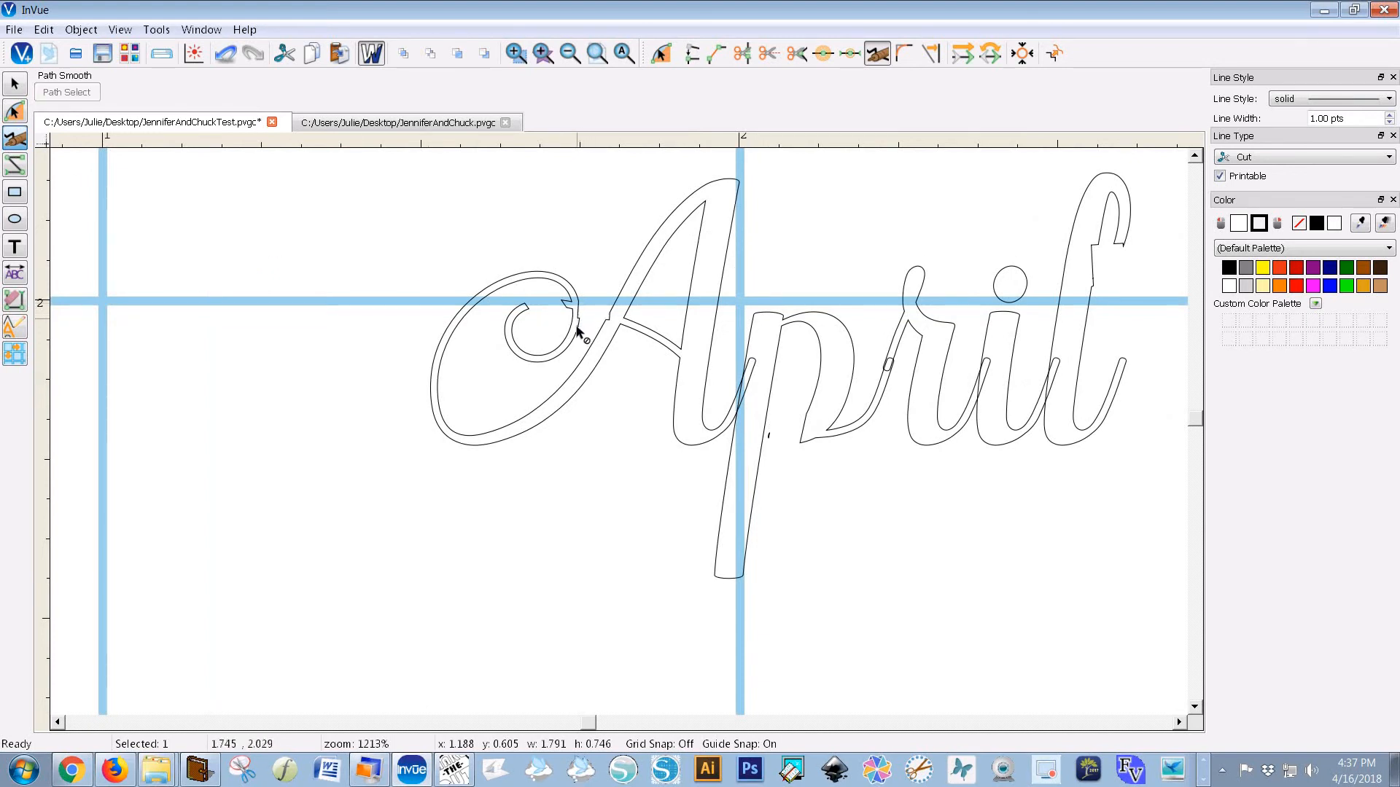
Step: Break the capital A and the p in April into separate paths, and check whether the 2 and 8 in 28 are compound
click(15, 86)
click(615, 316)
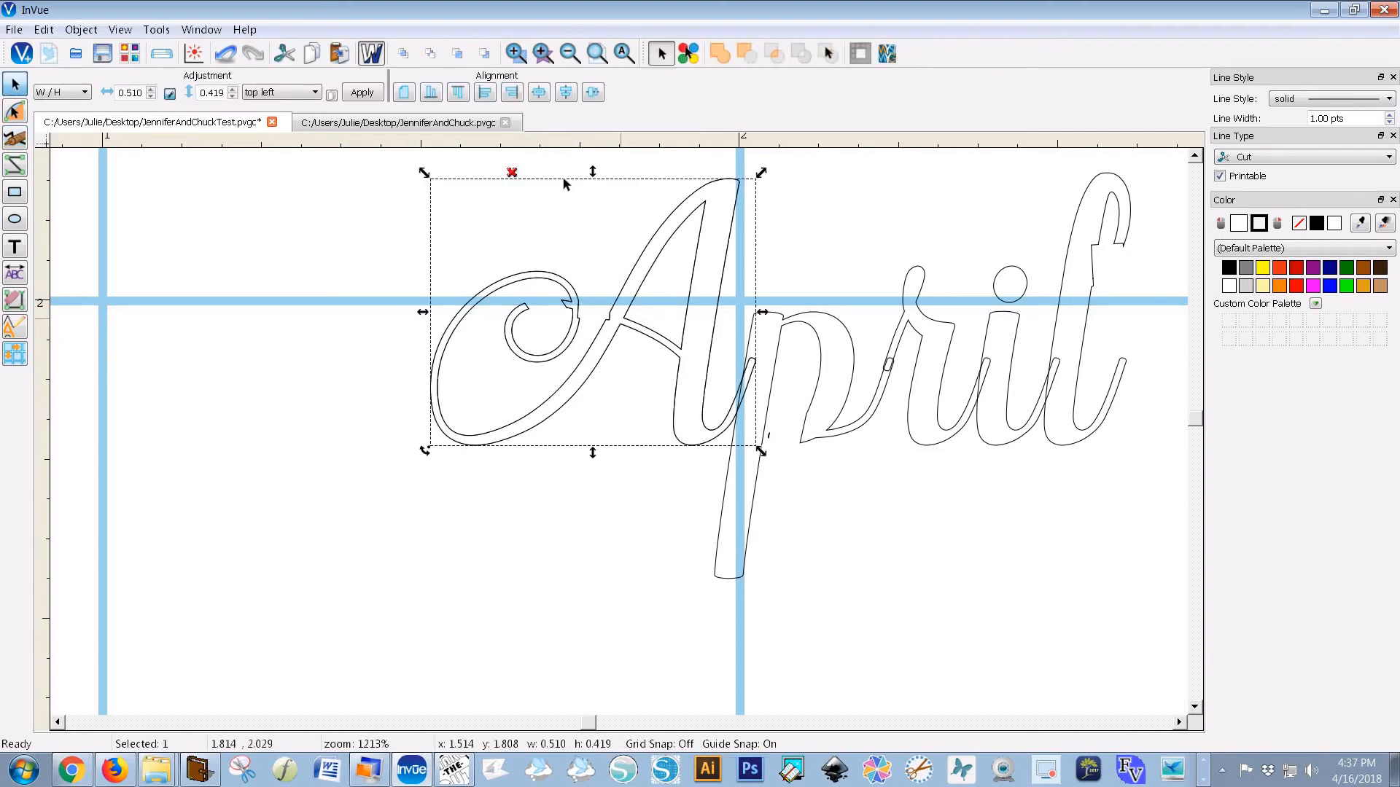
shift+click(840, 341)
click(842, 340)
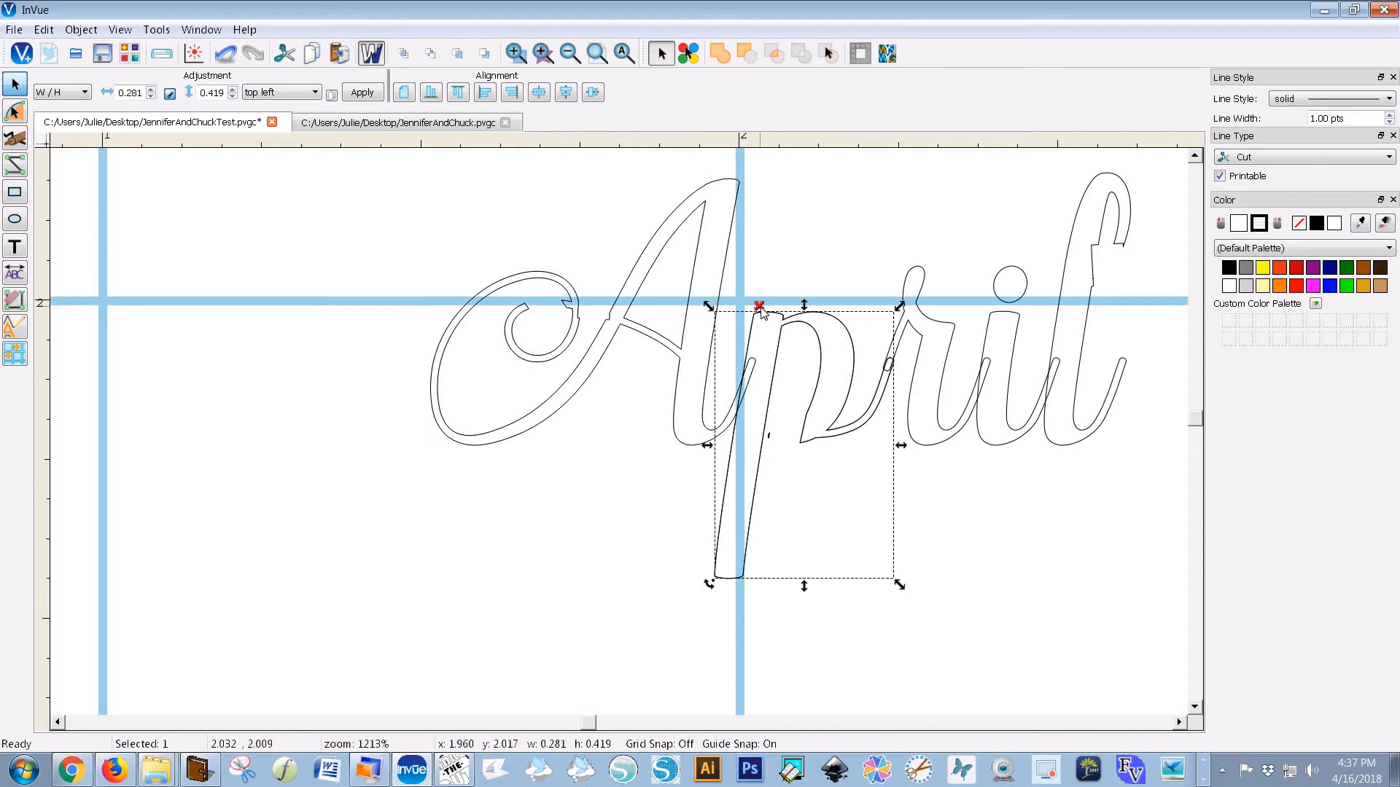
shift+click(825, 449)
scroll(589, 727, right, 2)
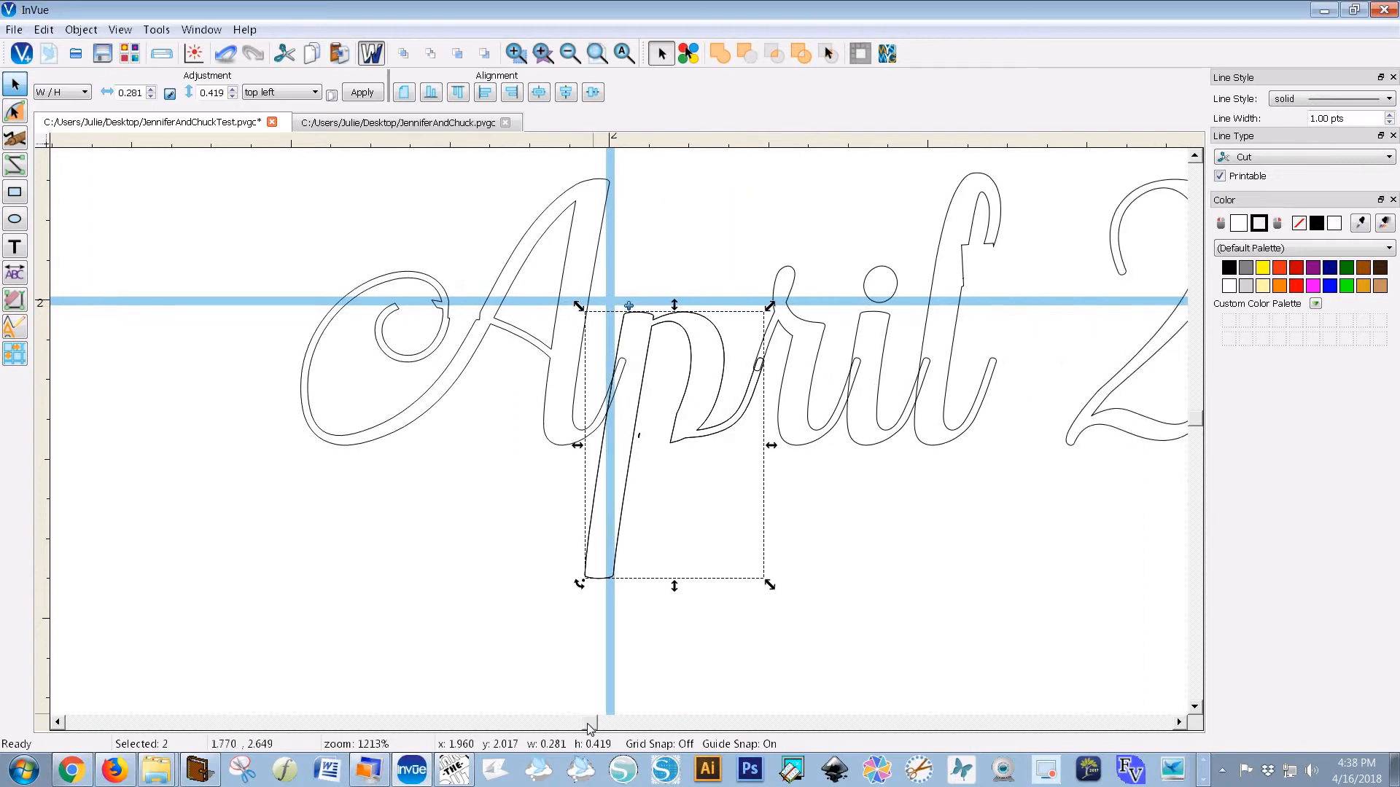
scroll(589, 727, right, 4)
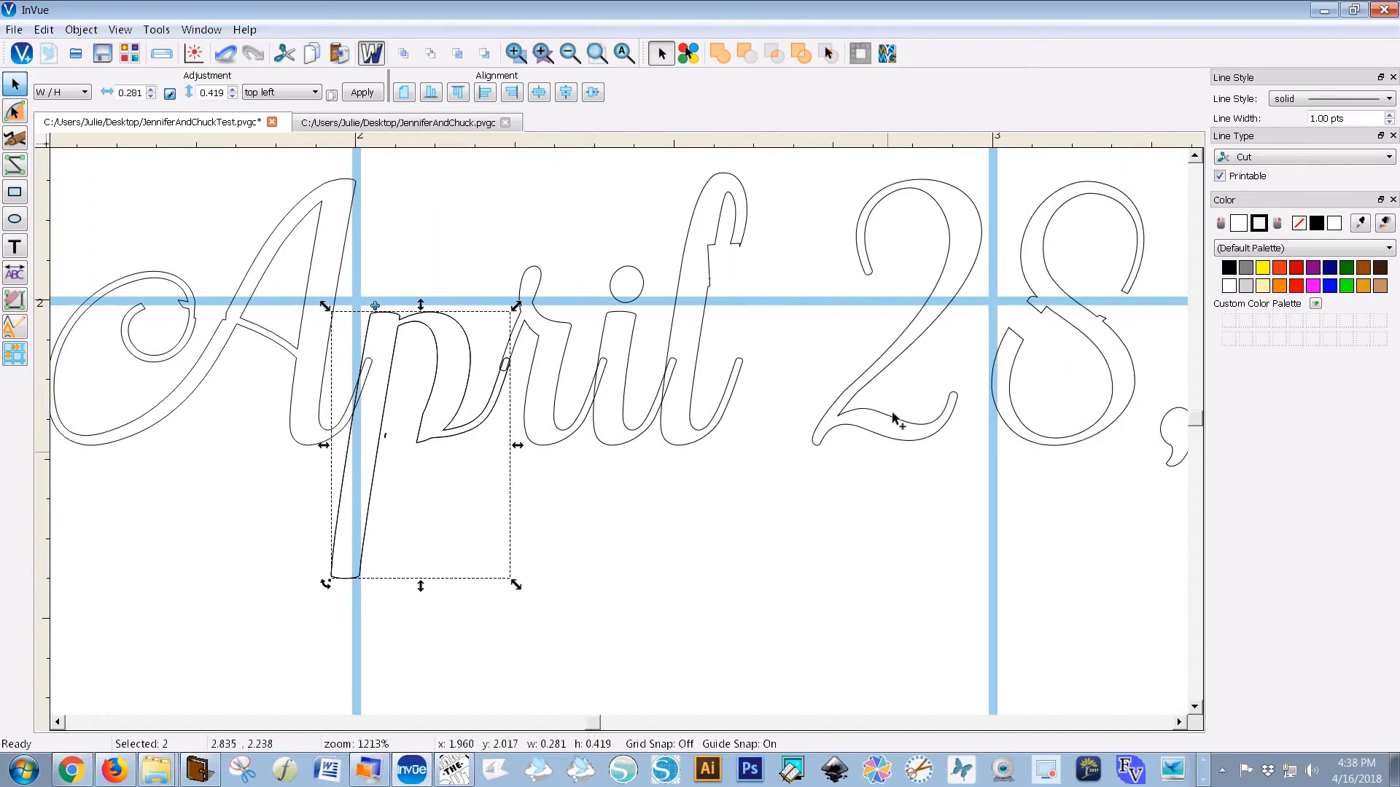
click(892, 415)
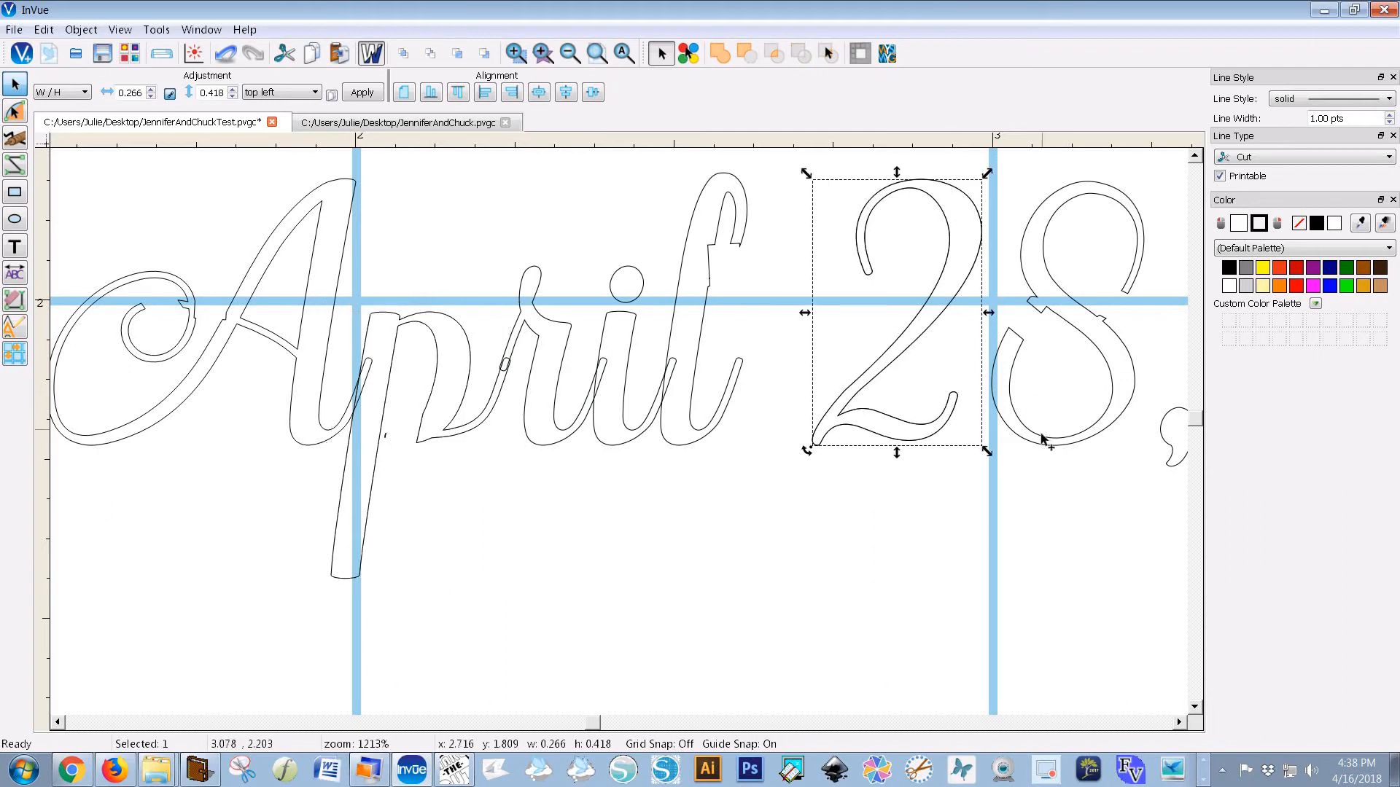
click(1041, 435)
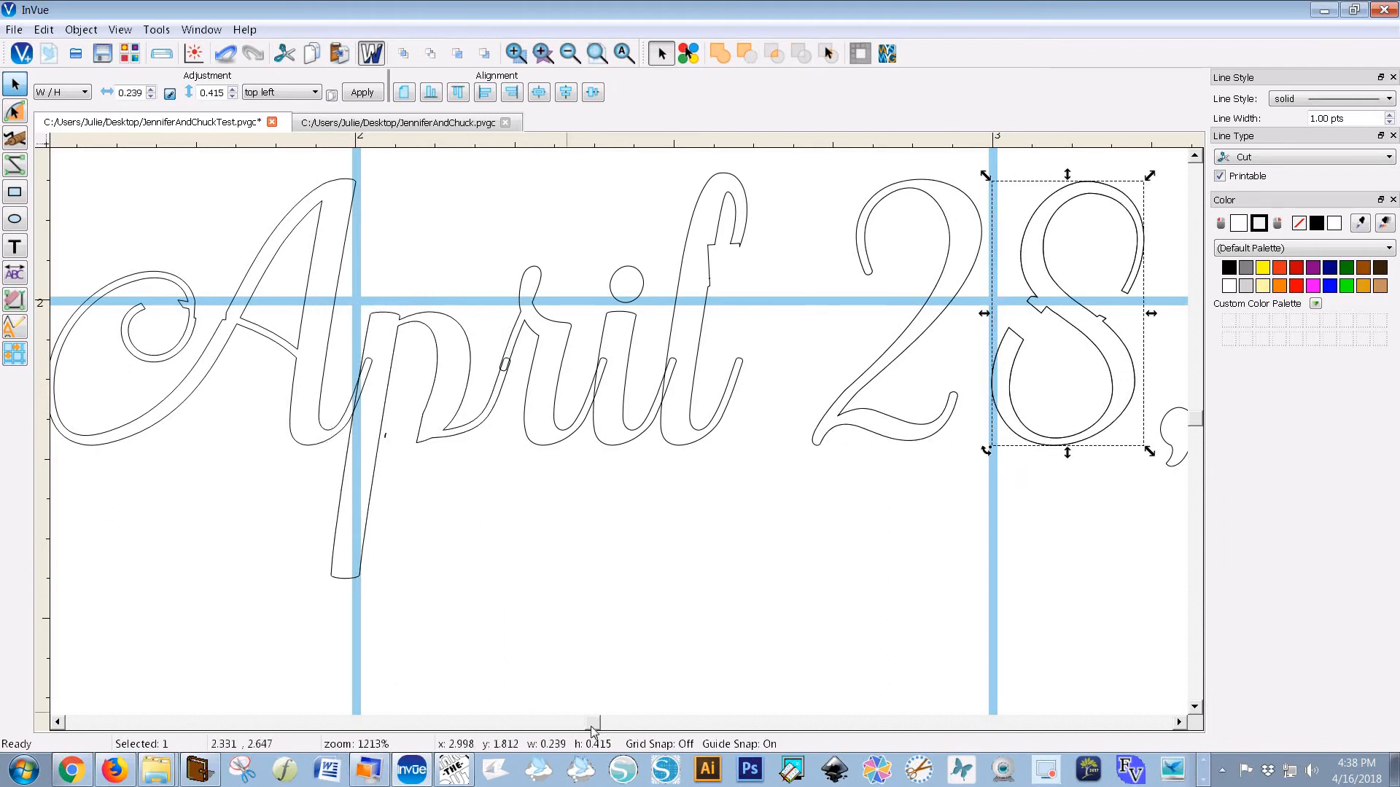
Step: Smooth the jagged bridge notches on the curl of the capital A in April with Path Smooth
drag(594, 729, 589, 729)
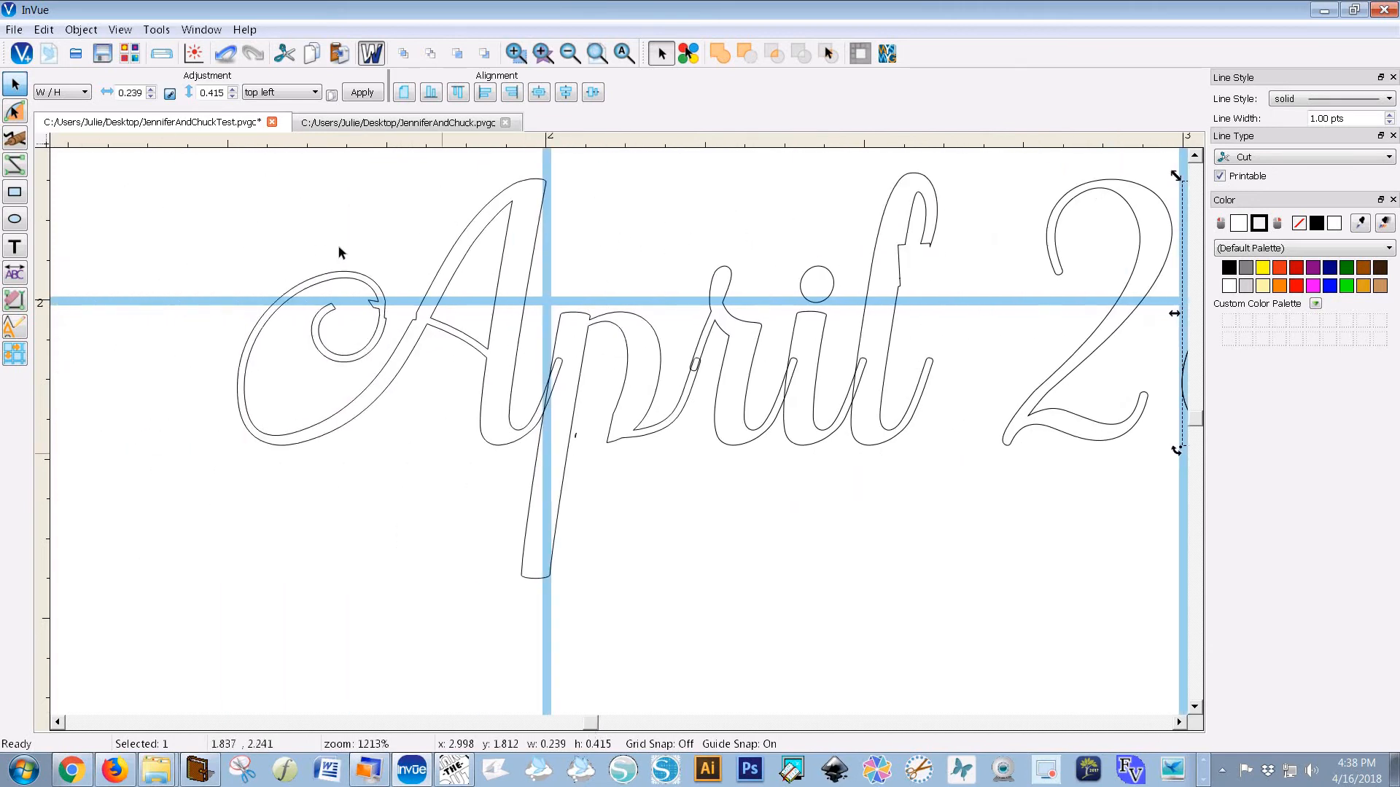
click(8, 141)
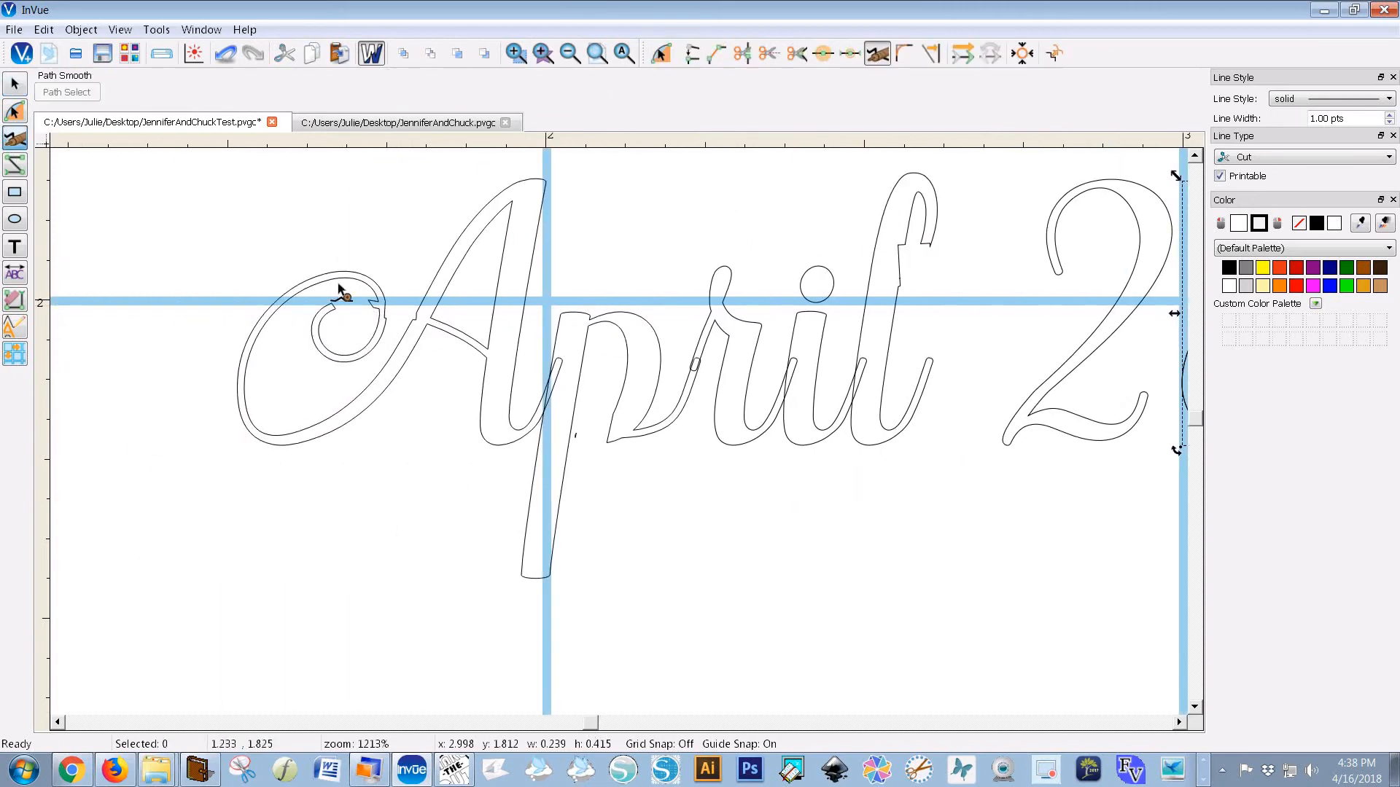
click(375, 299)
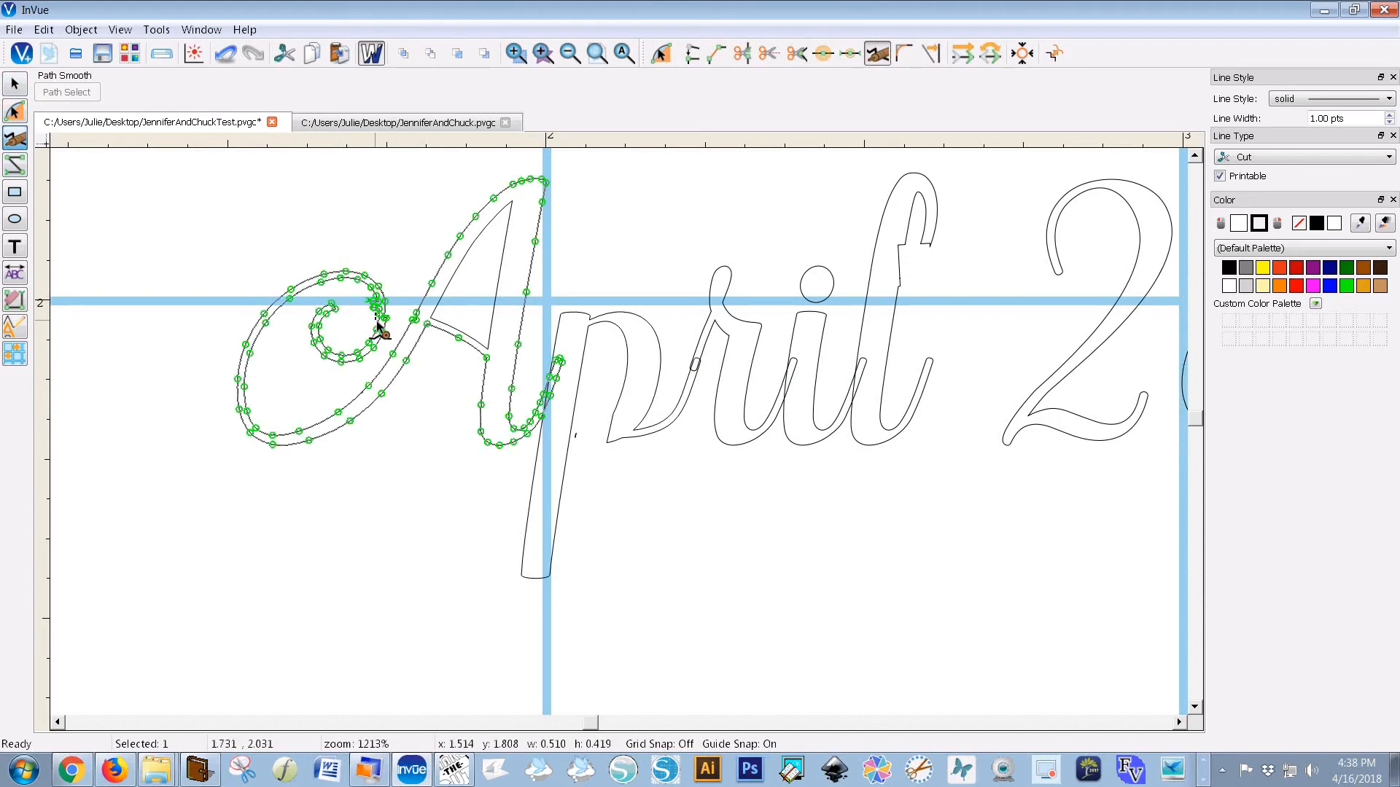
drag(379, 332, 446, 314)
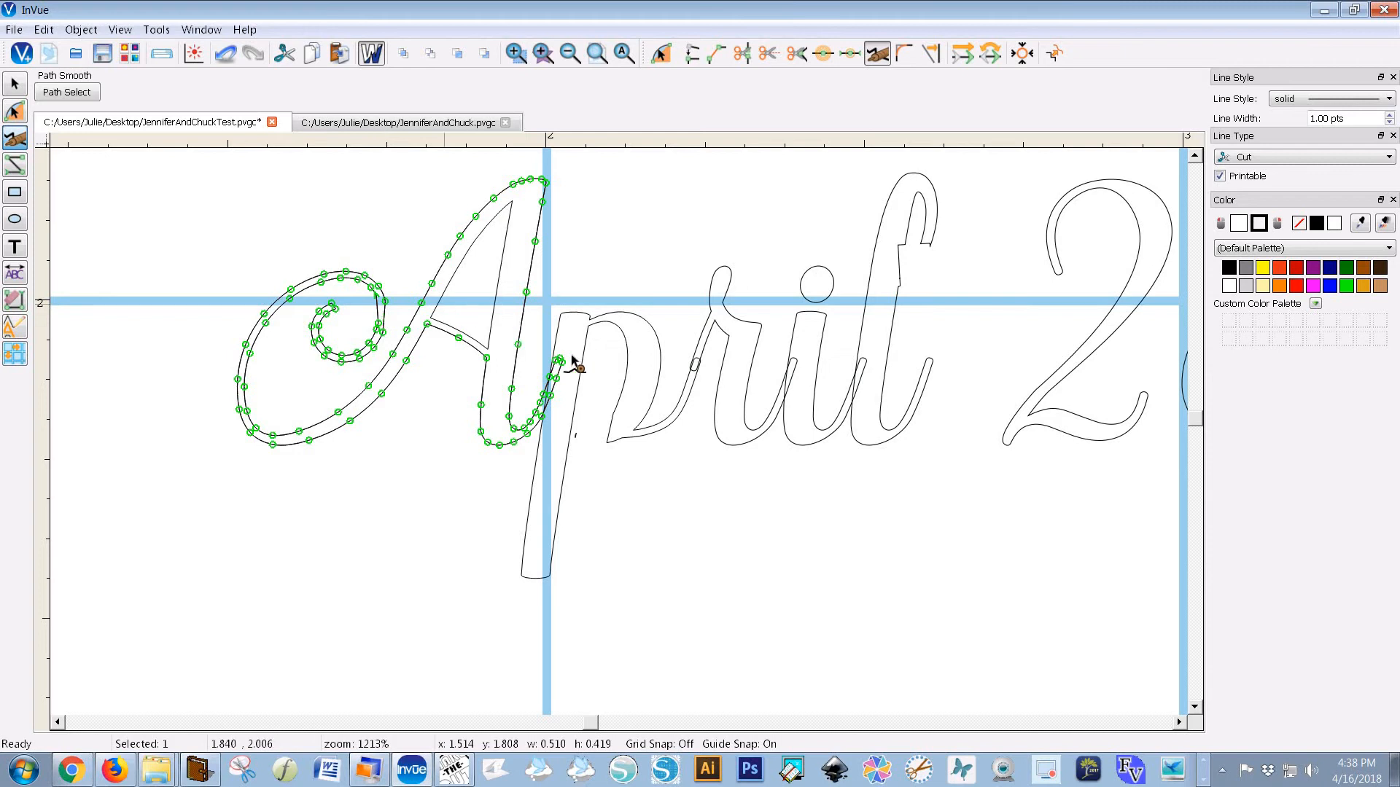
click(459, 335)
Step: Try to bridge the capital A's triangular counter across the crossbar near its left corner with a 0.050 bridge
click(15, 307)
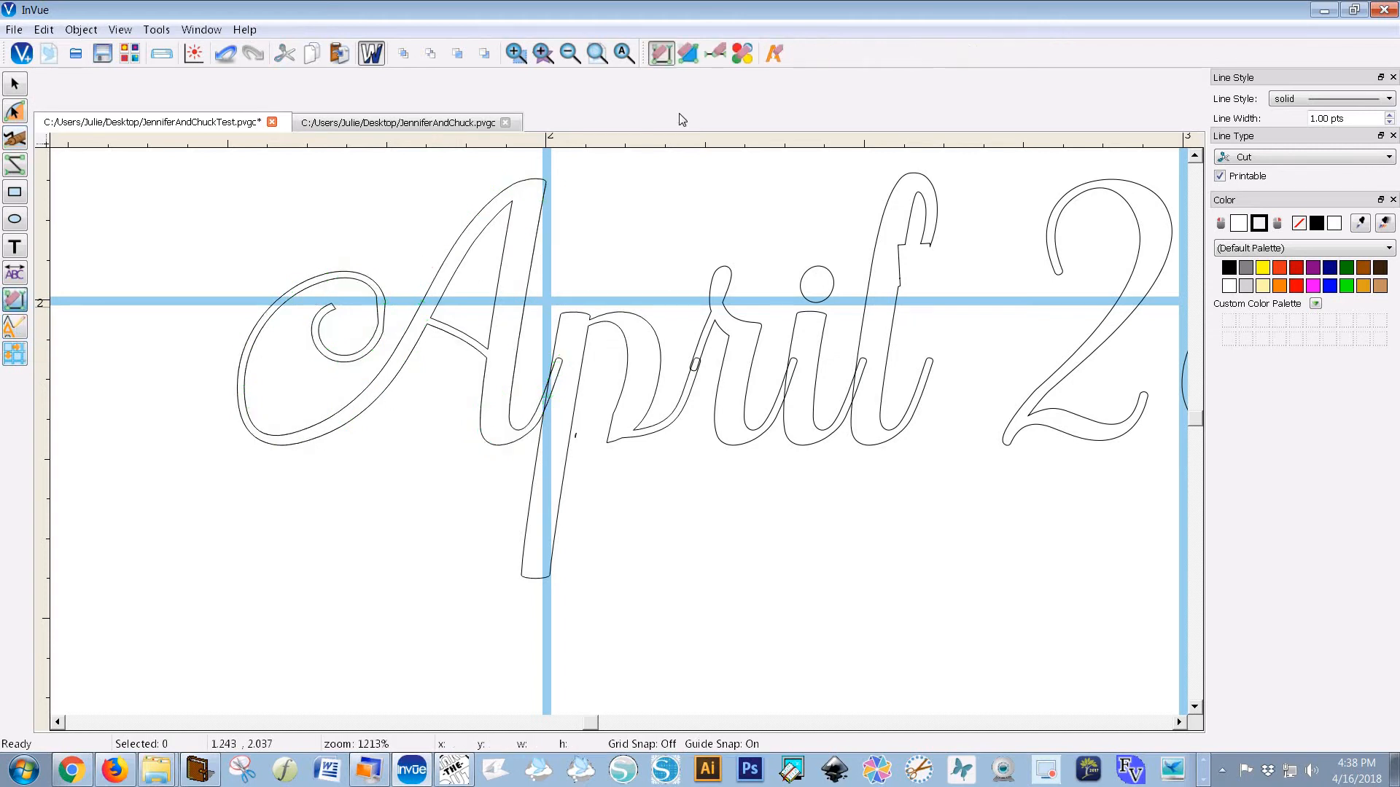
click(775, 54)
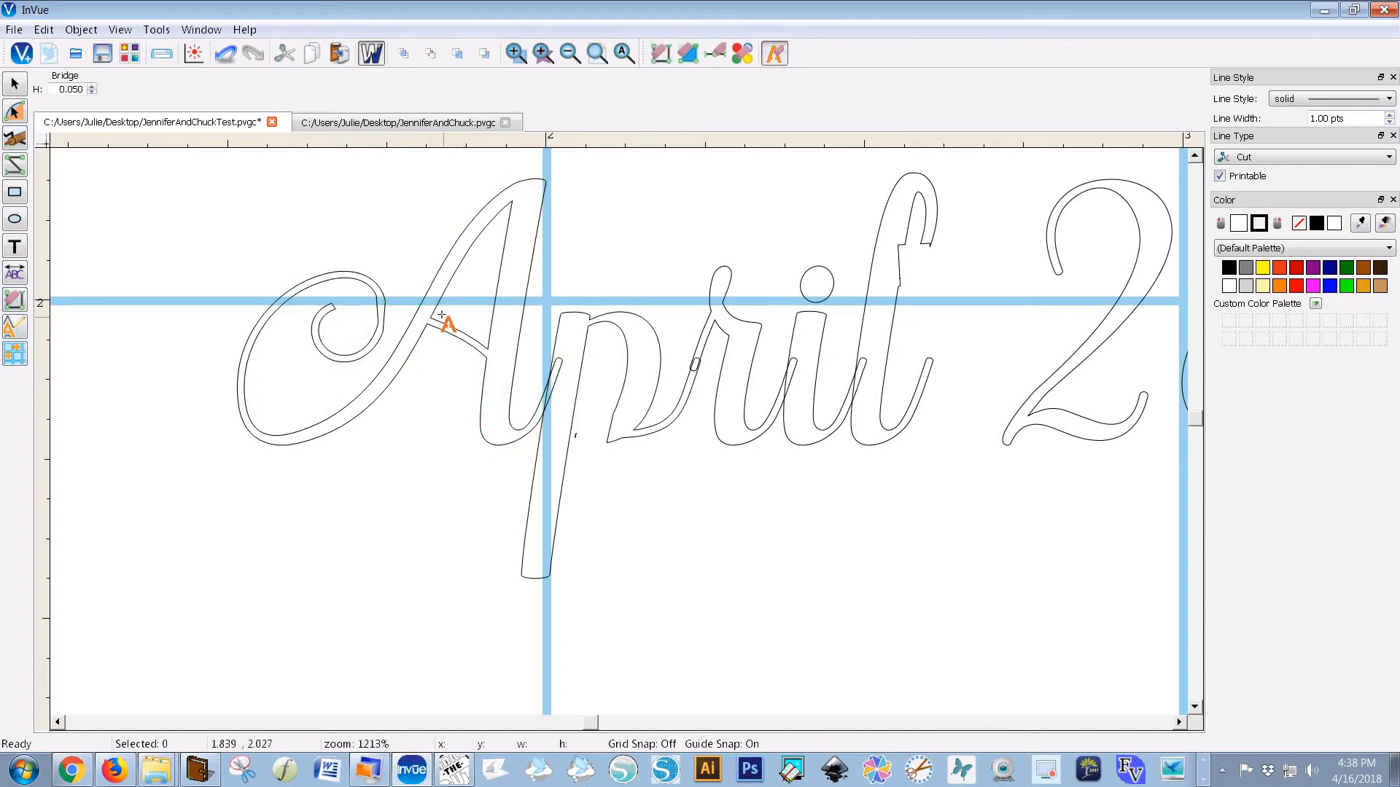
drag(440, 318, 454, 329)
click(15, 301)
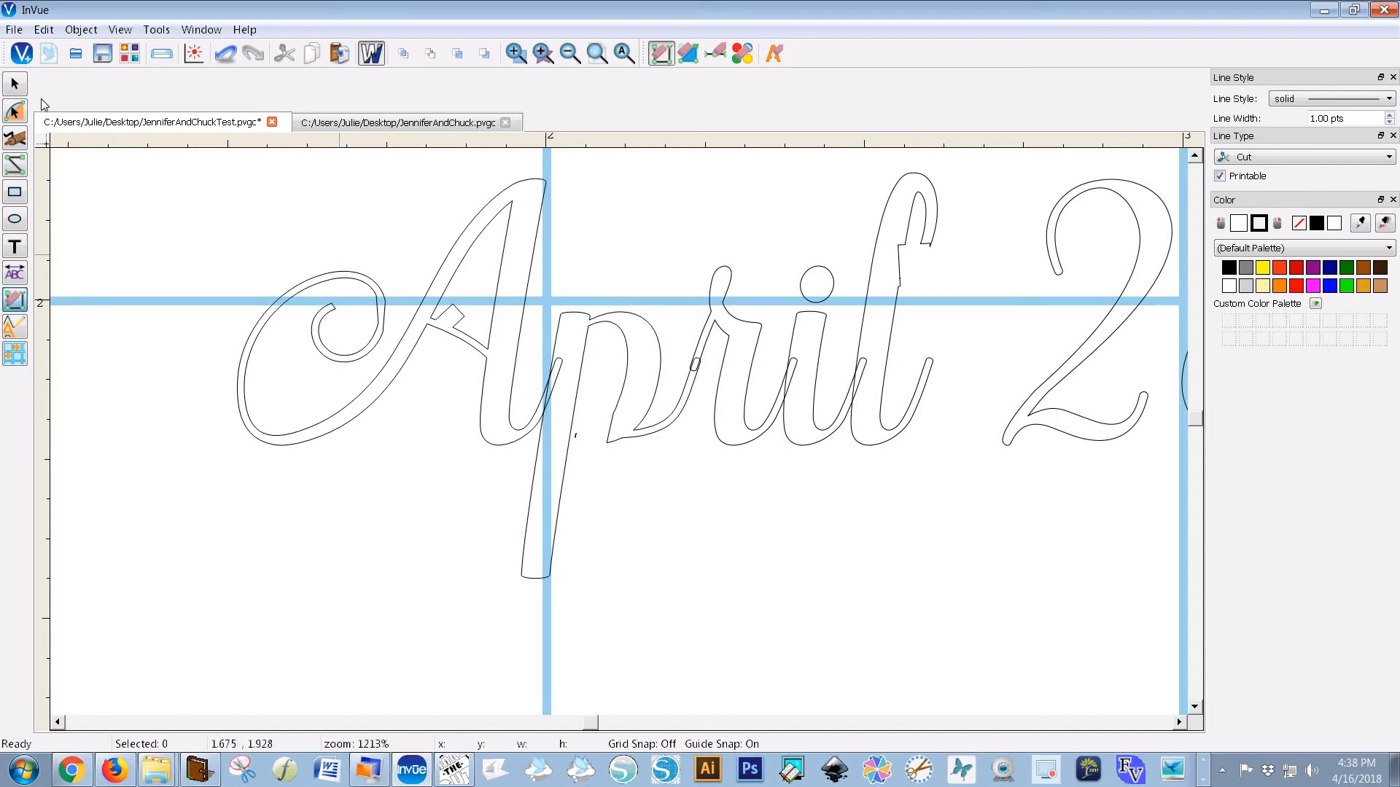
click(545, 195)
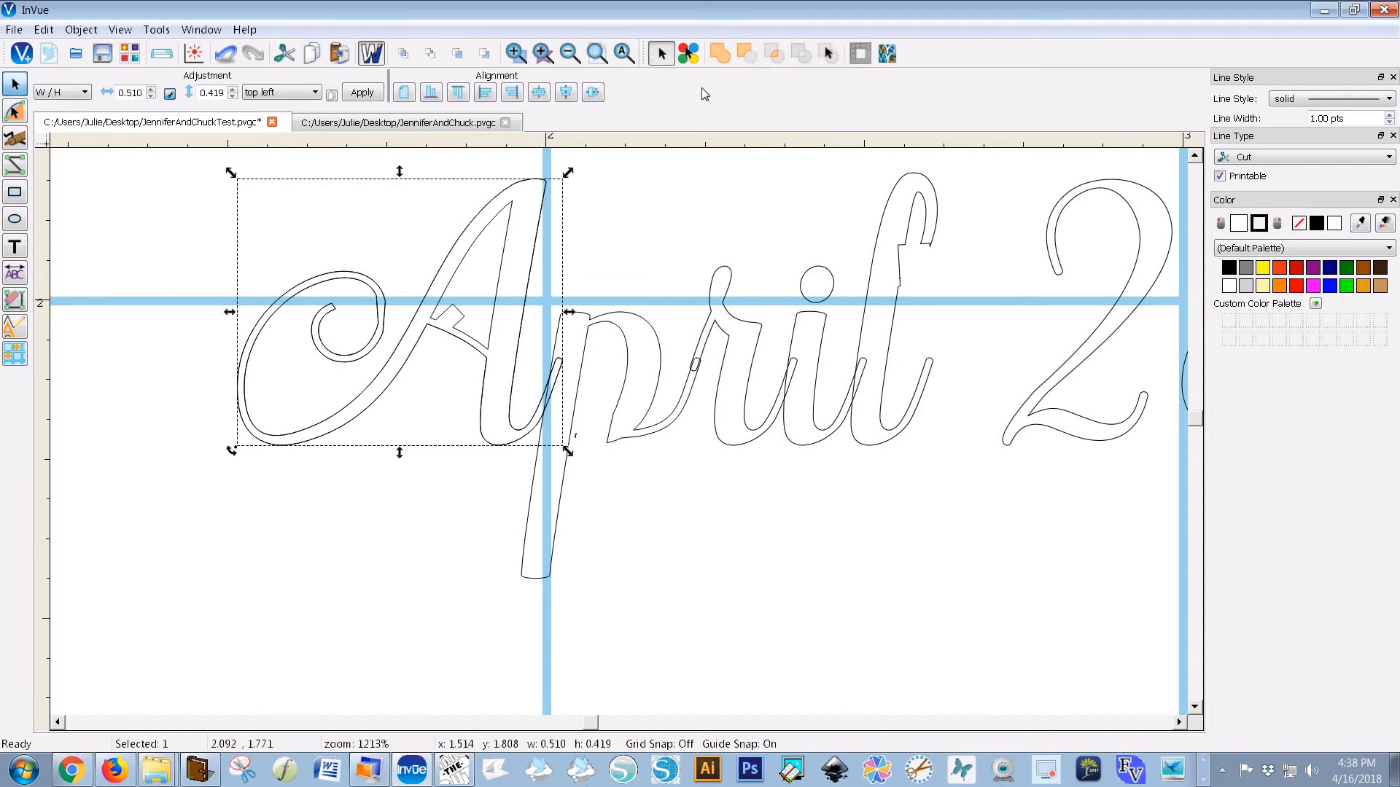
key(ctrl+z)
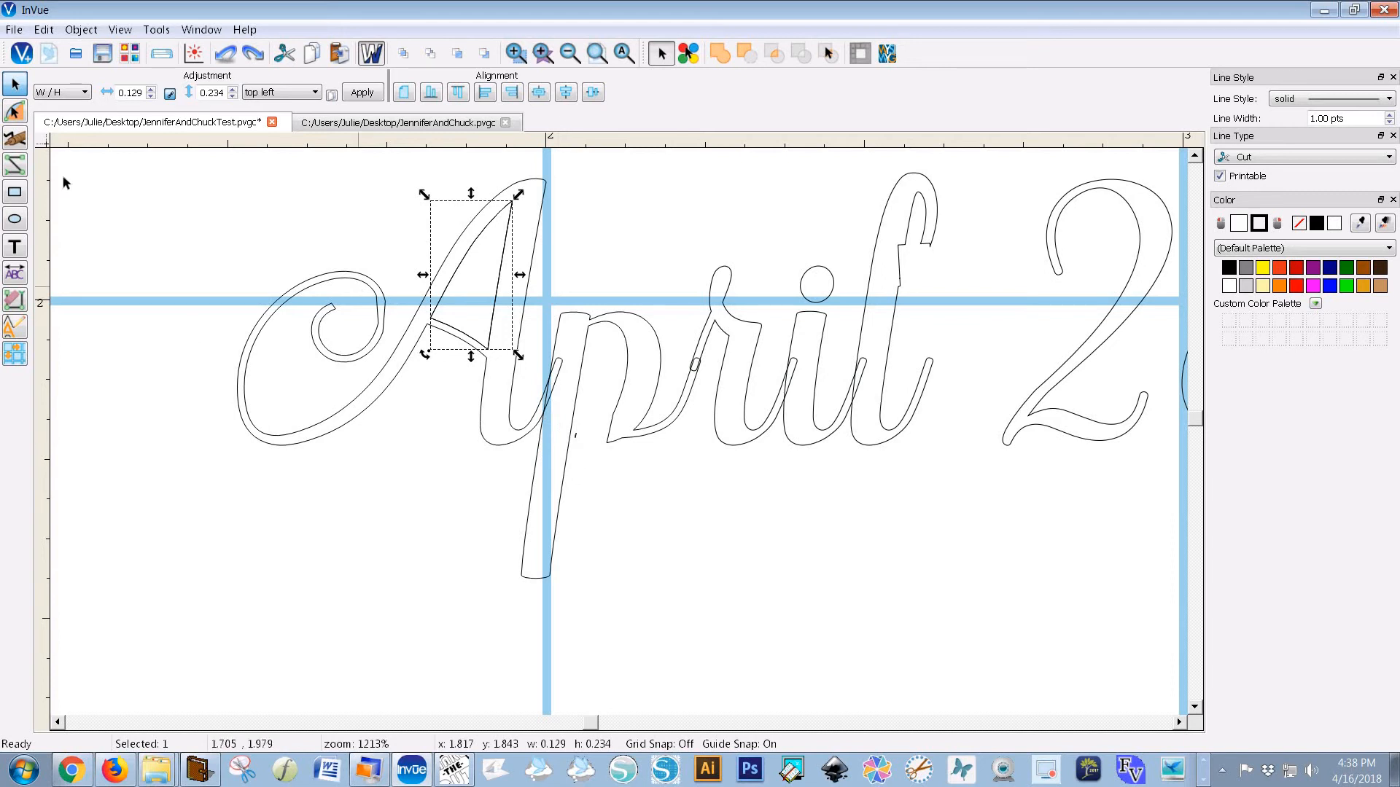
Step: Bend the flattened segment on the right side of the capital A's curl slightly outward to round it
click(24, 117)
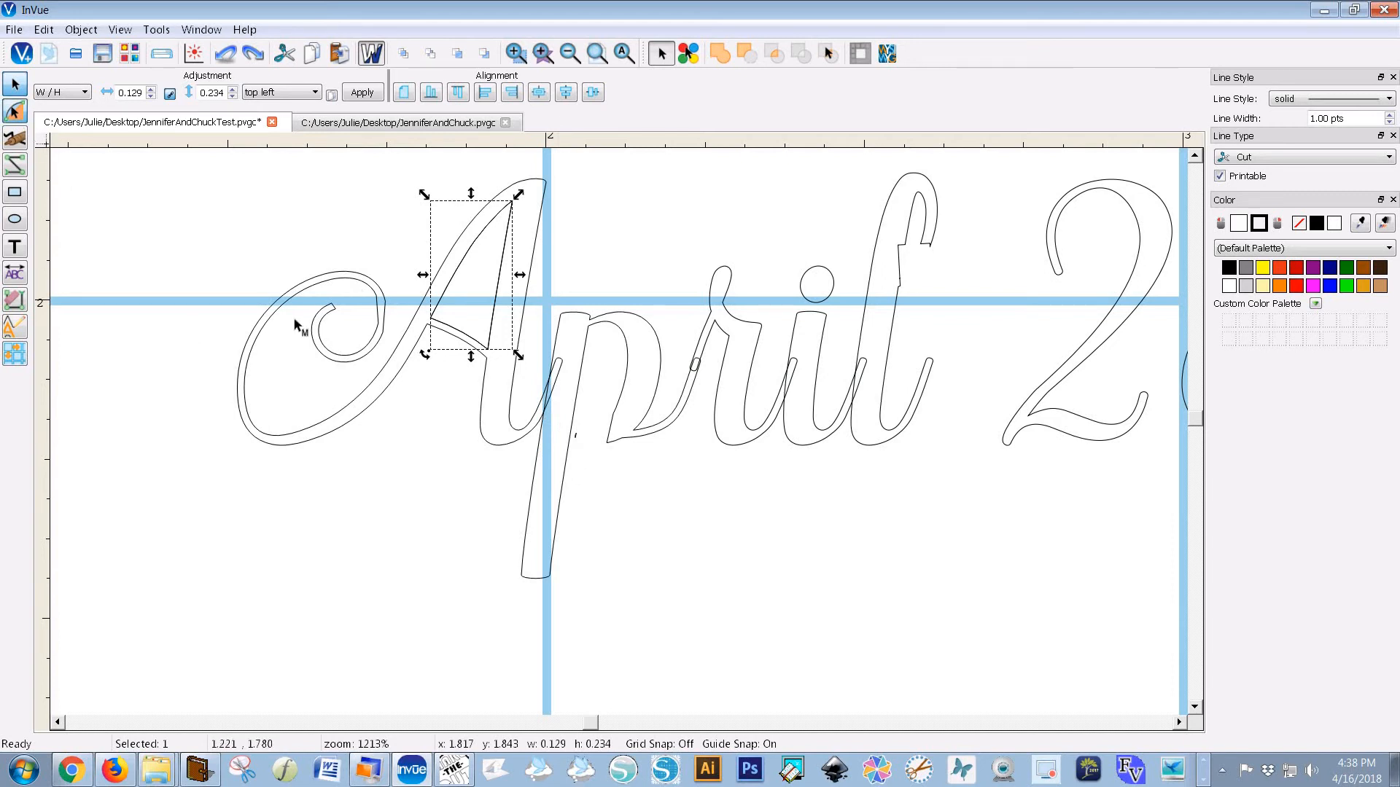
click(385, 326)
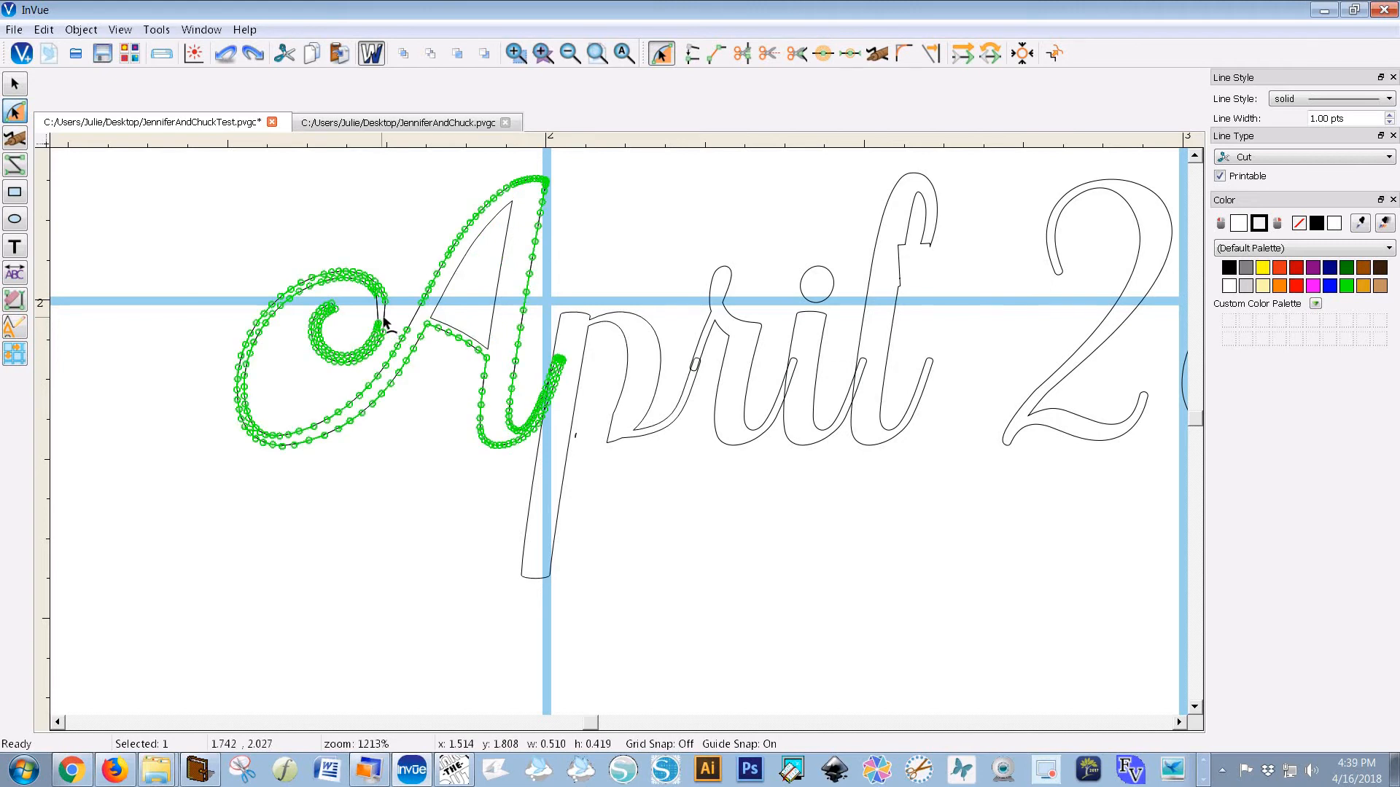
drag(385, 319, 396, 320)
click(412, 481)
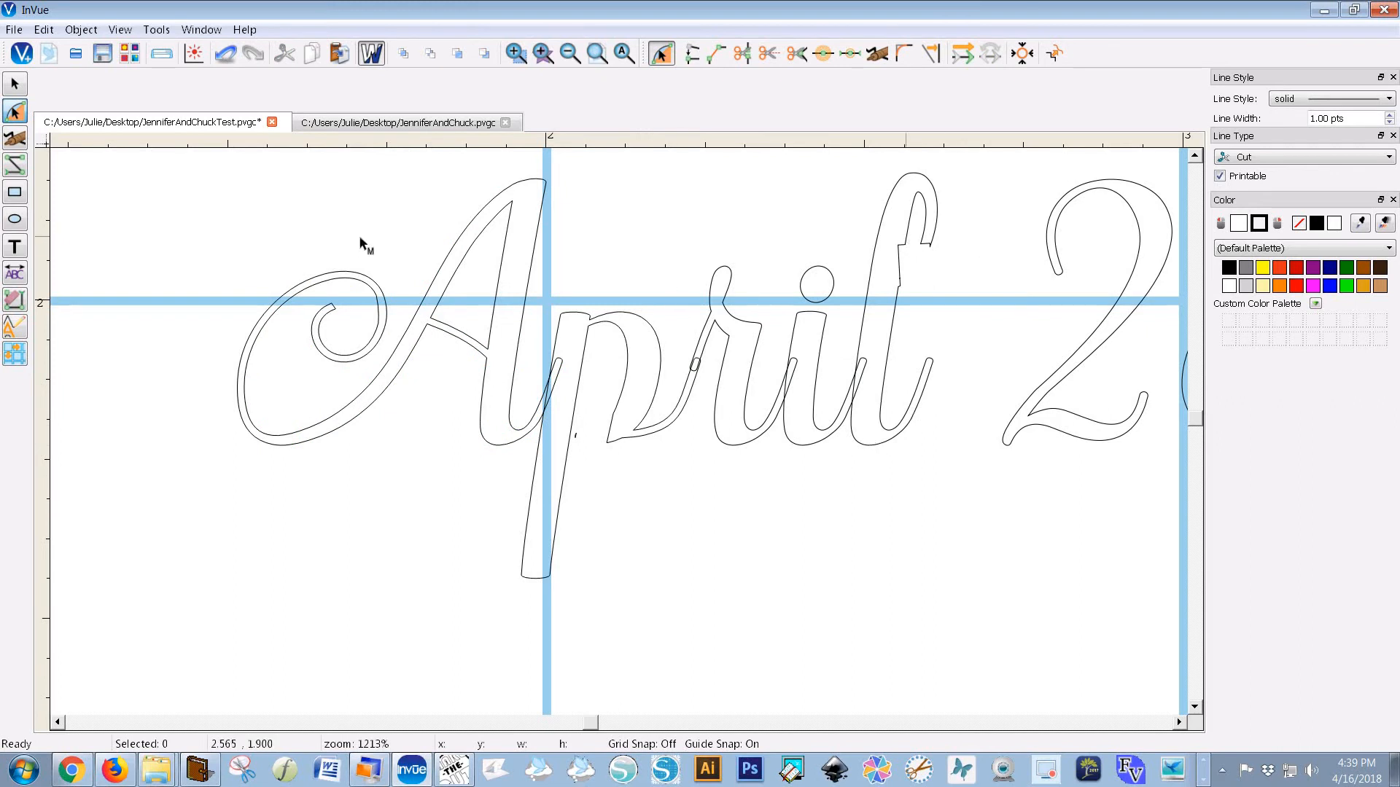
Step: Smooth the bridge notches on the stem and hook end of the l in April and on the 8 in 28
click(15, 138)
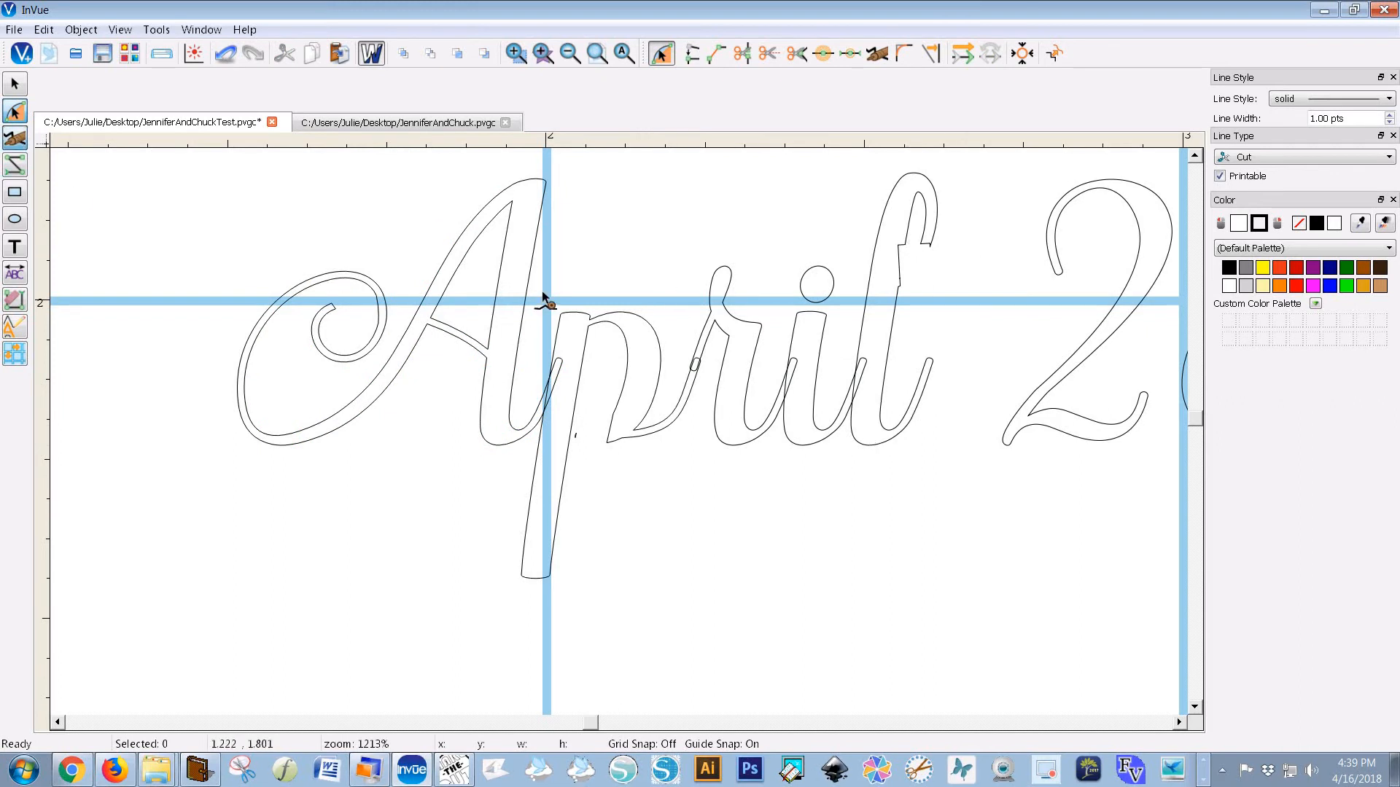
click(908, 243)
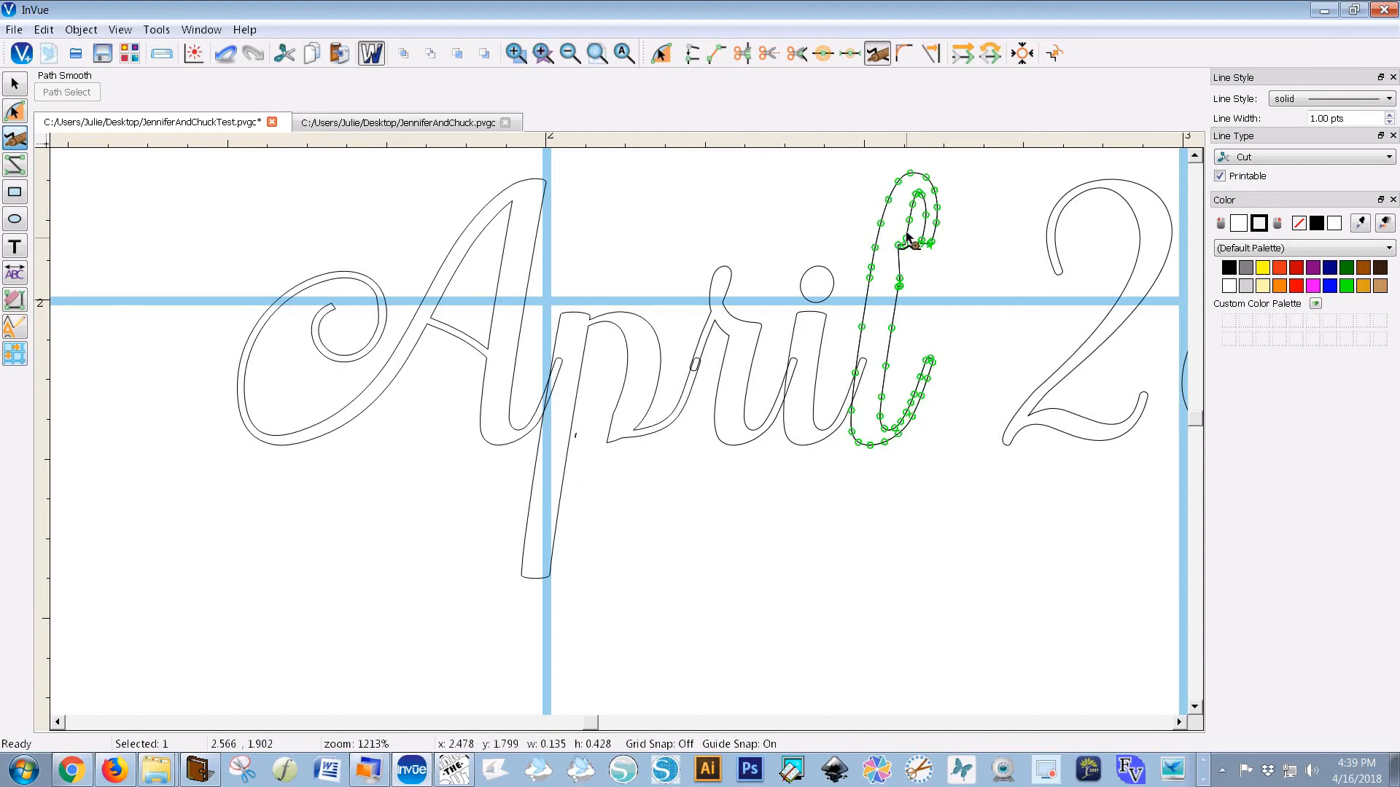
drag(896, 293, 897, 298)
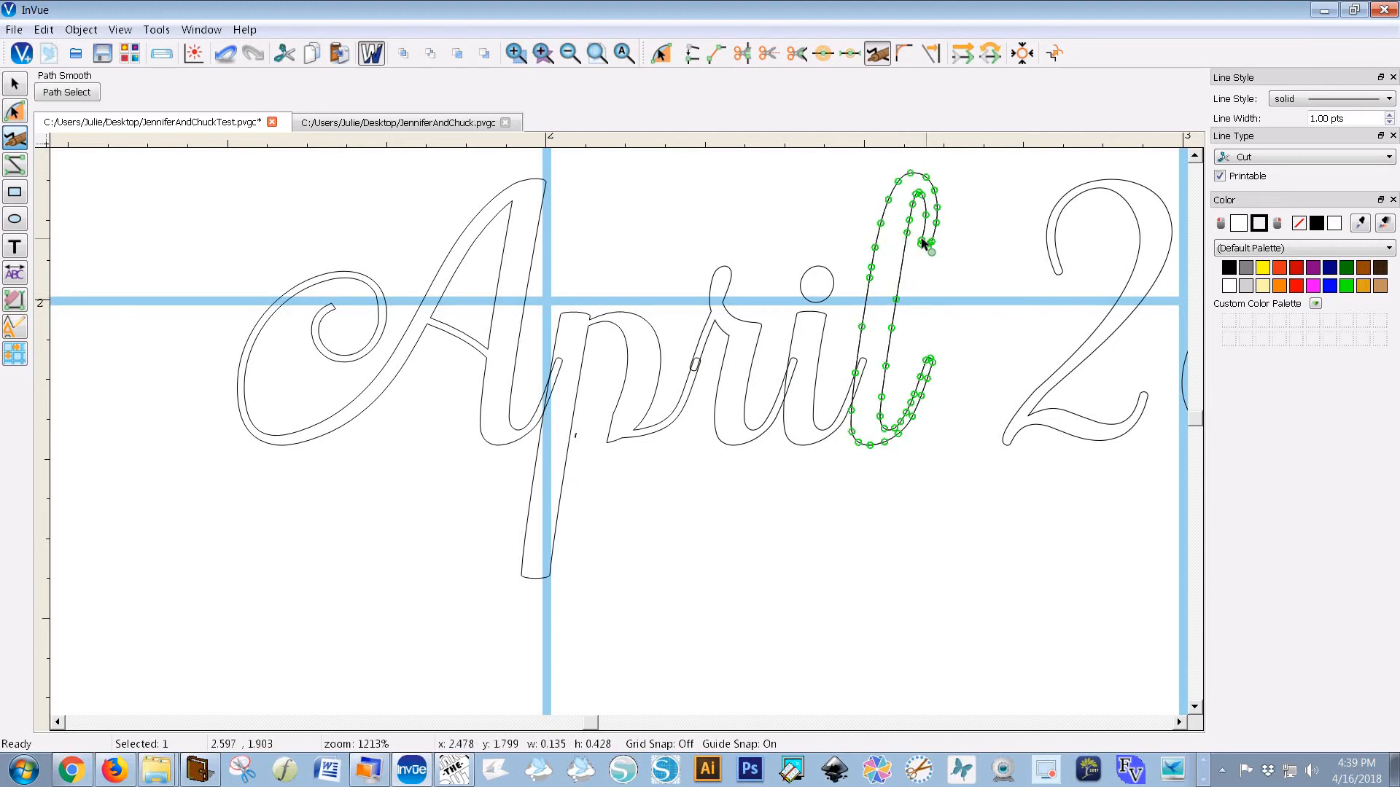
drag(923, 240, 940, 246)
drag(1181, 724, 1181, 724)
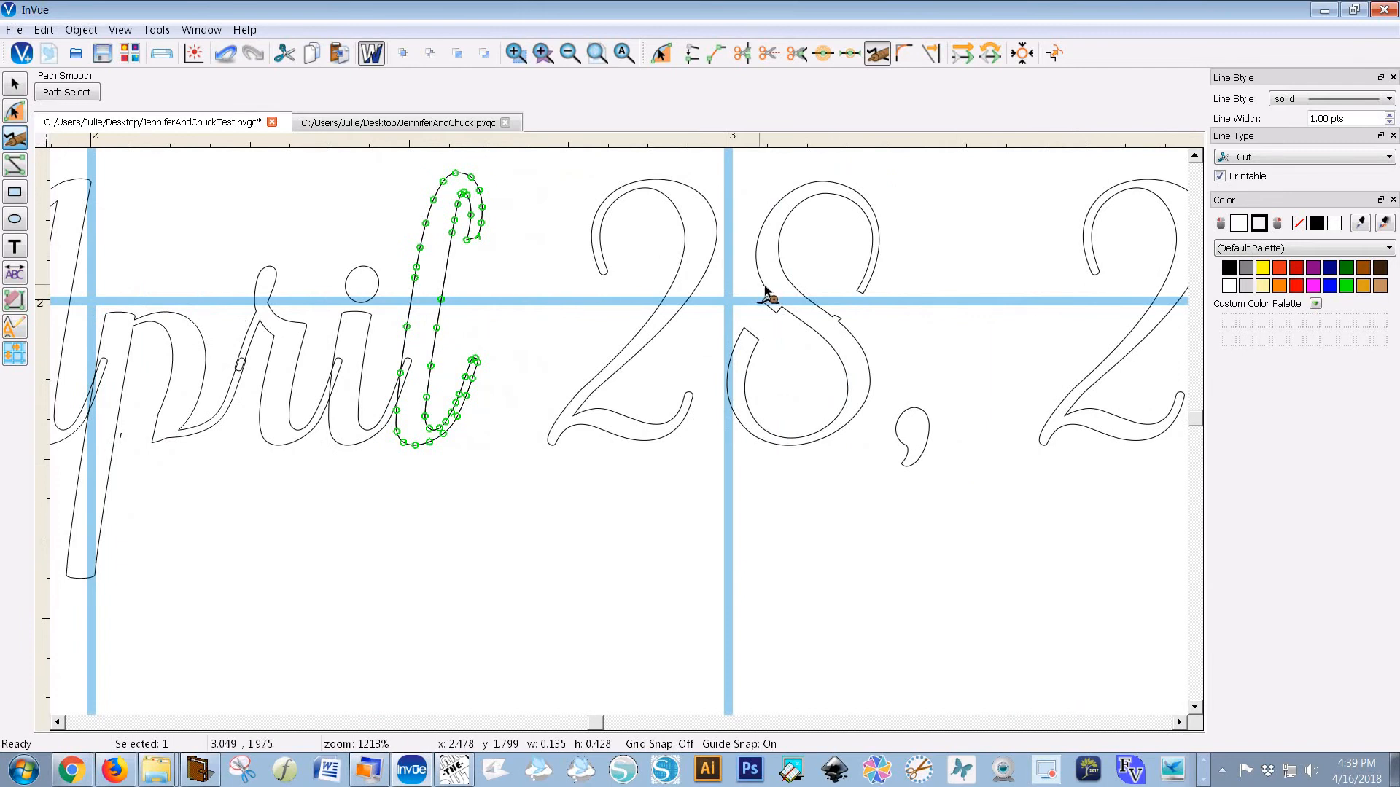
mouse_move(765, 293)
mouse_down()
mouse_move(798, 319)
mouse_move(885, 312)
mouse_move(839, 318)
mouse_move(857, 345)
mouse_up()
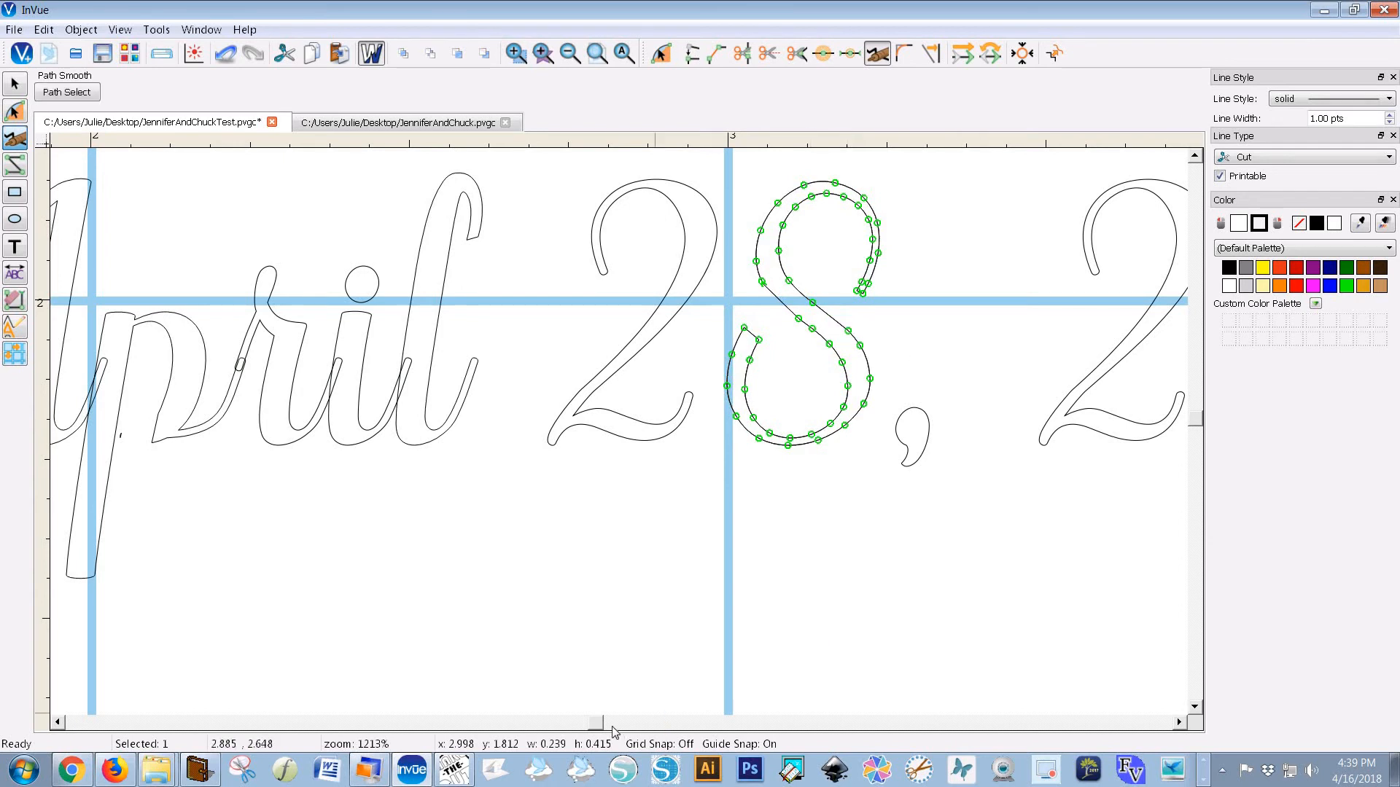
Step: Break the 0 in 2018 into separate paths and check whether the final 8 is compound
scroll(598, 729, left, 1)
drag(599, 727, 626, 729)
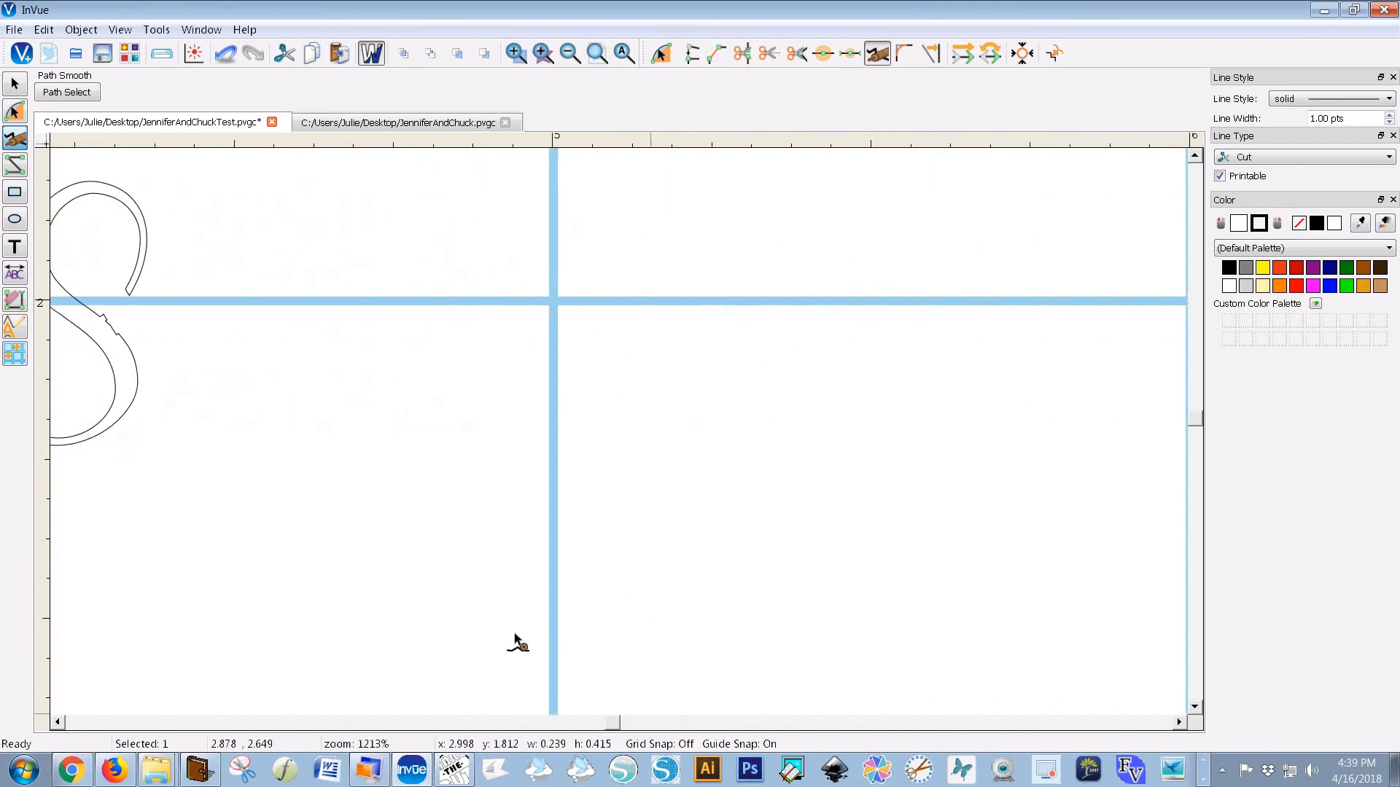
click(57, 721)
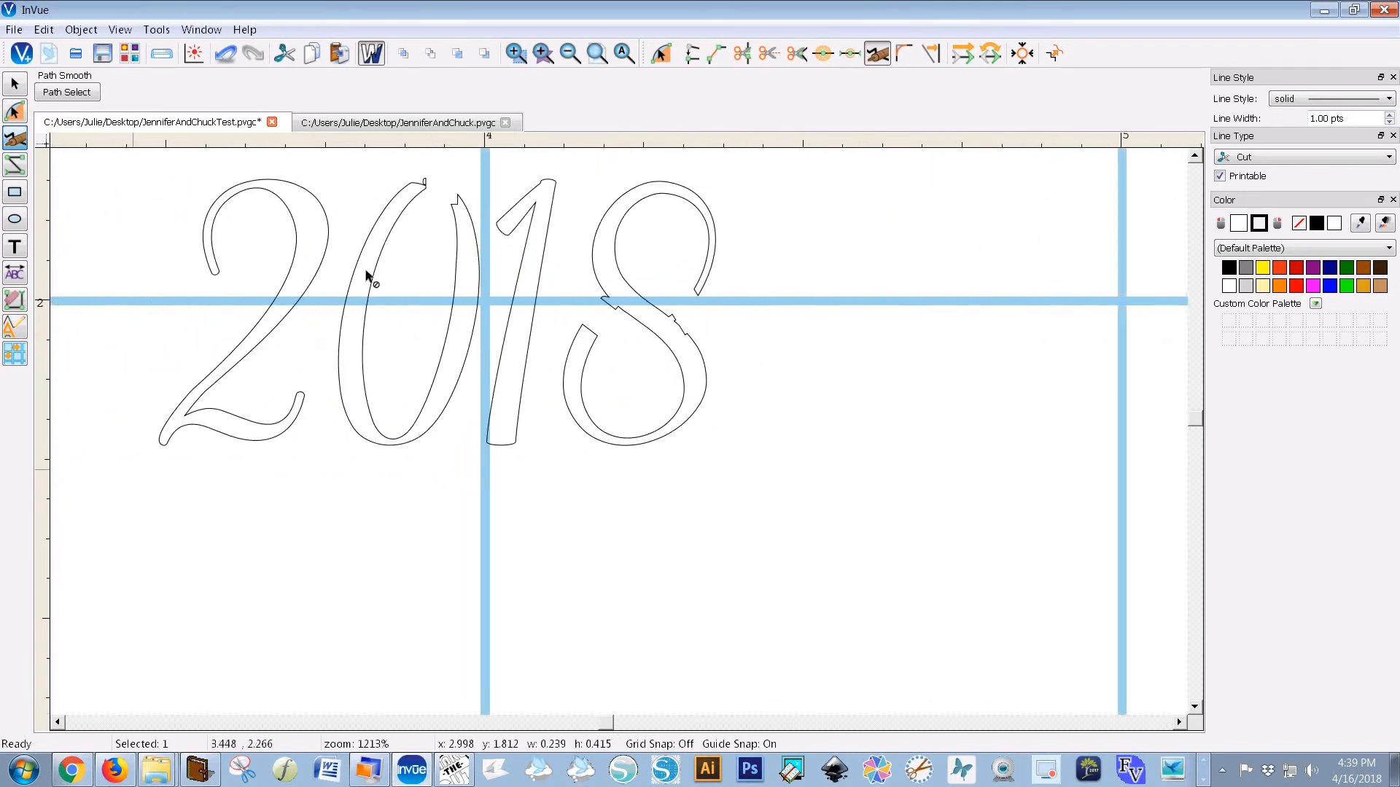
drag(412, 183, 423, 188)
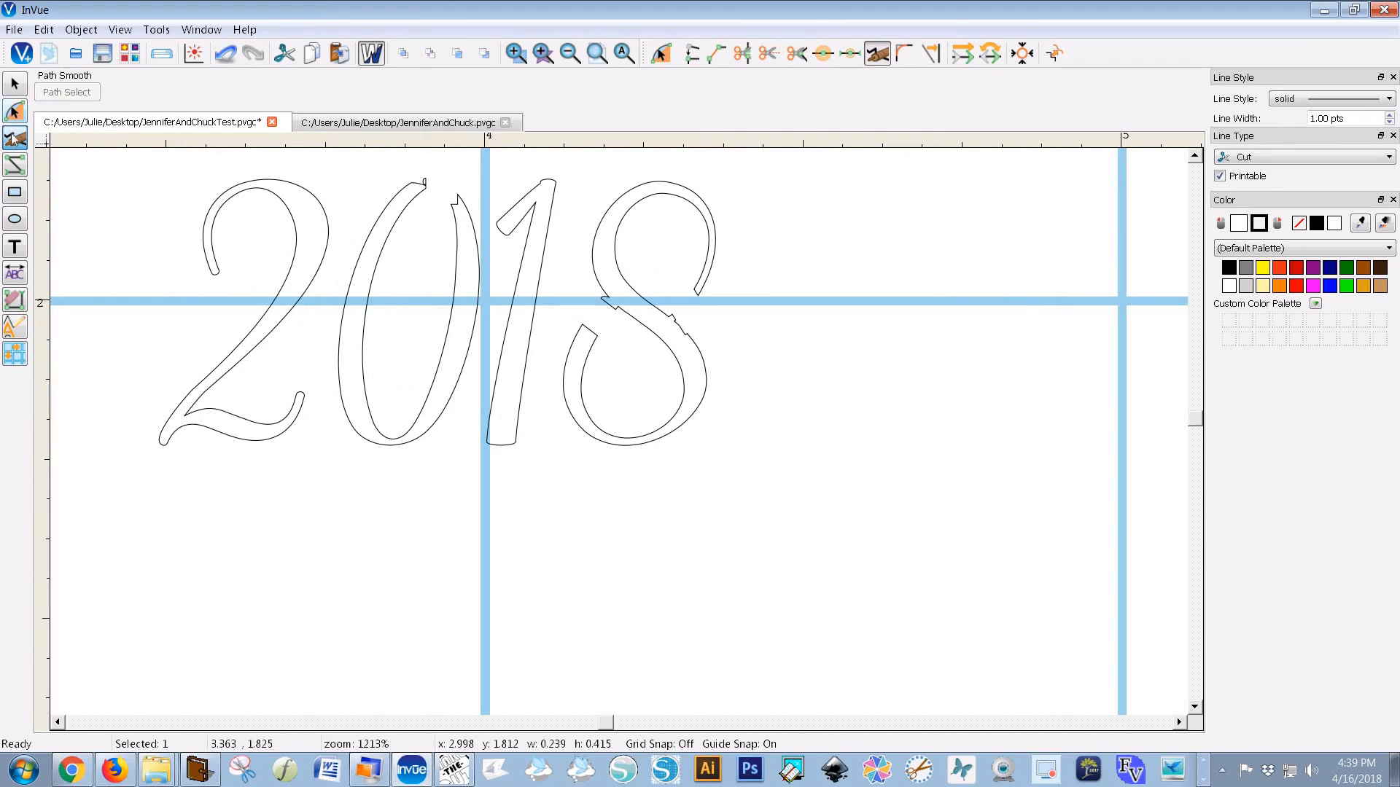
click(16, 84)
click(372, 228)
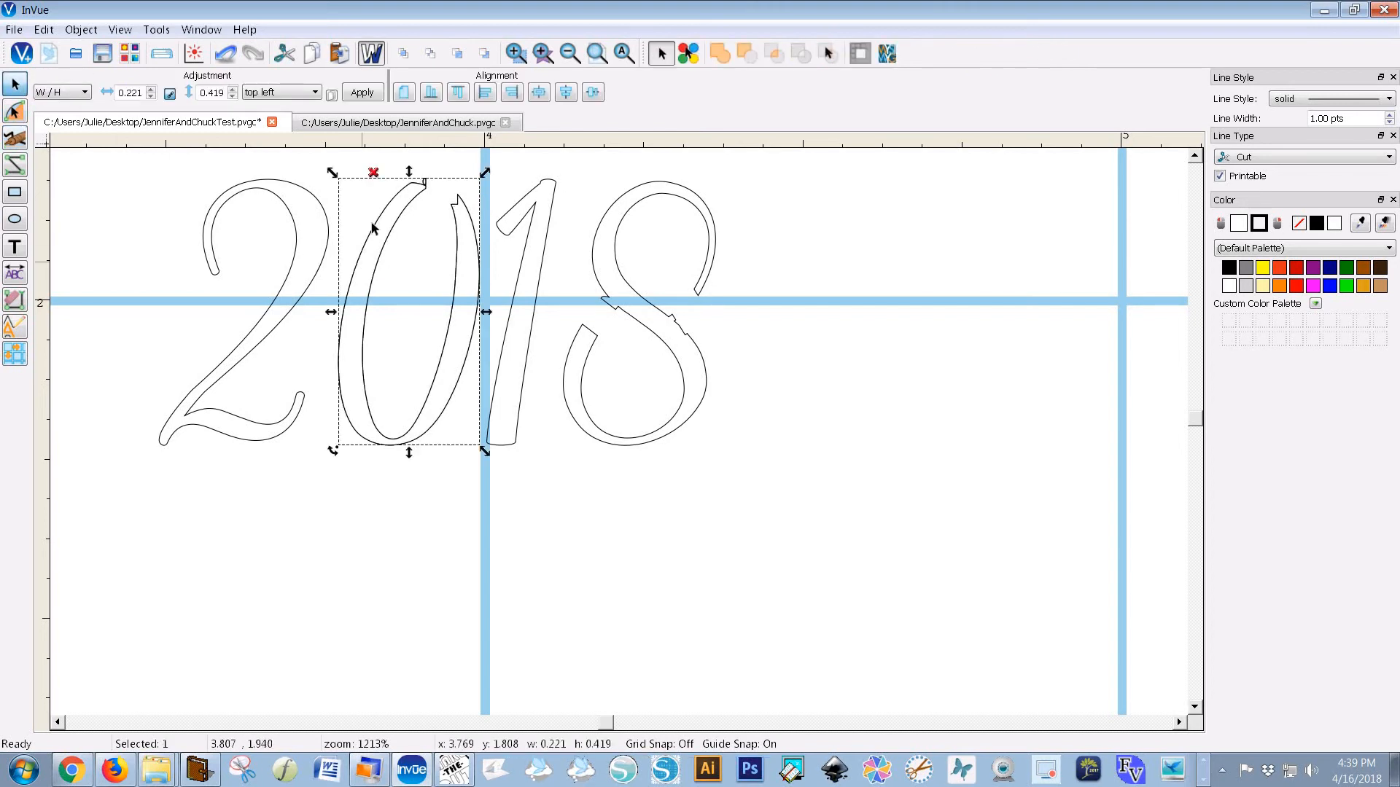
shift+click(712, 238)
click(713, 234)
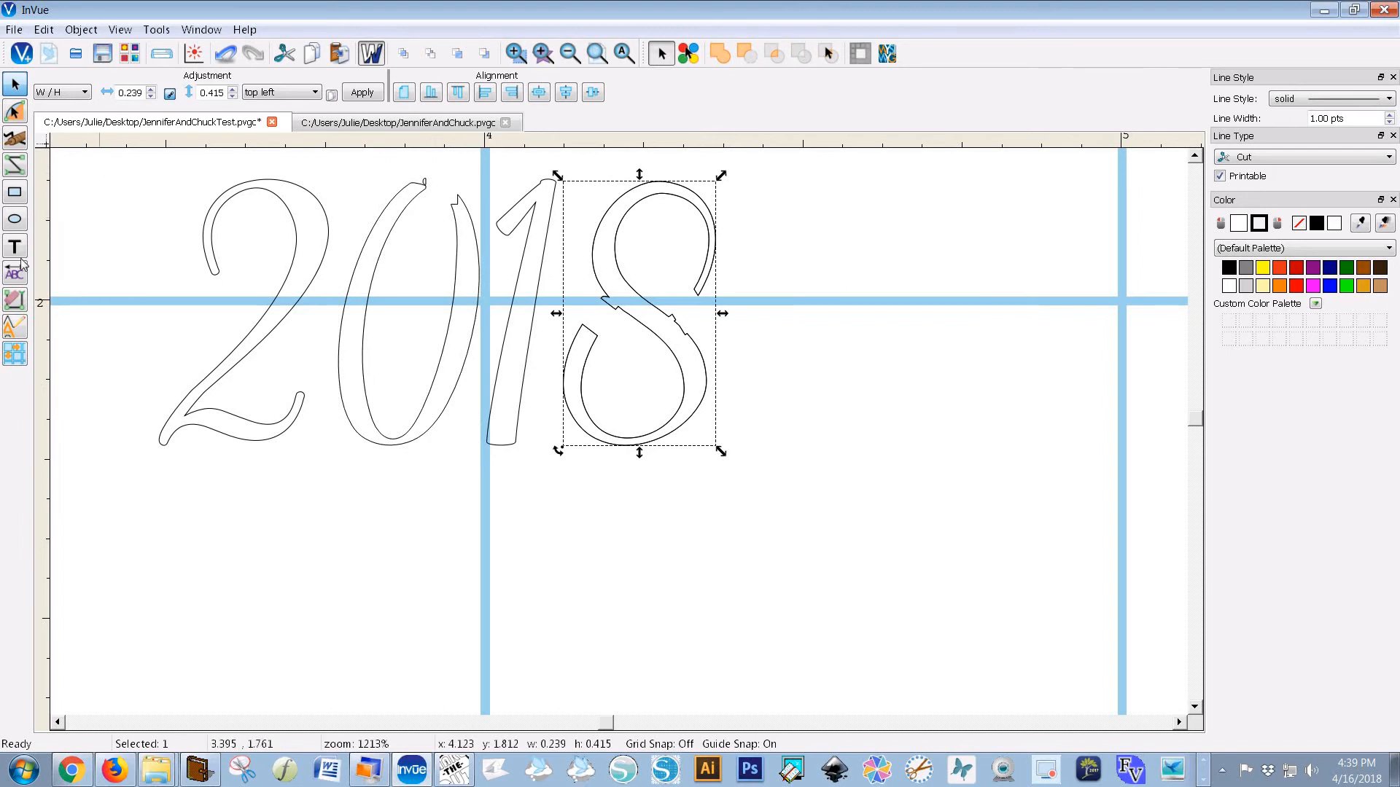
Step: Smooth the jagged edges at both ends of the gap in the 0 of 2018
click(14, 138)
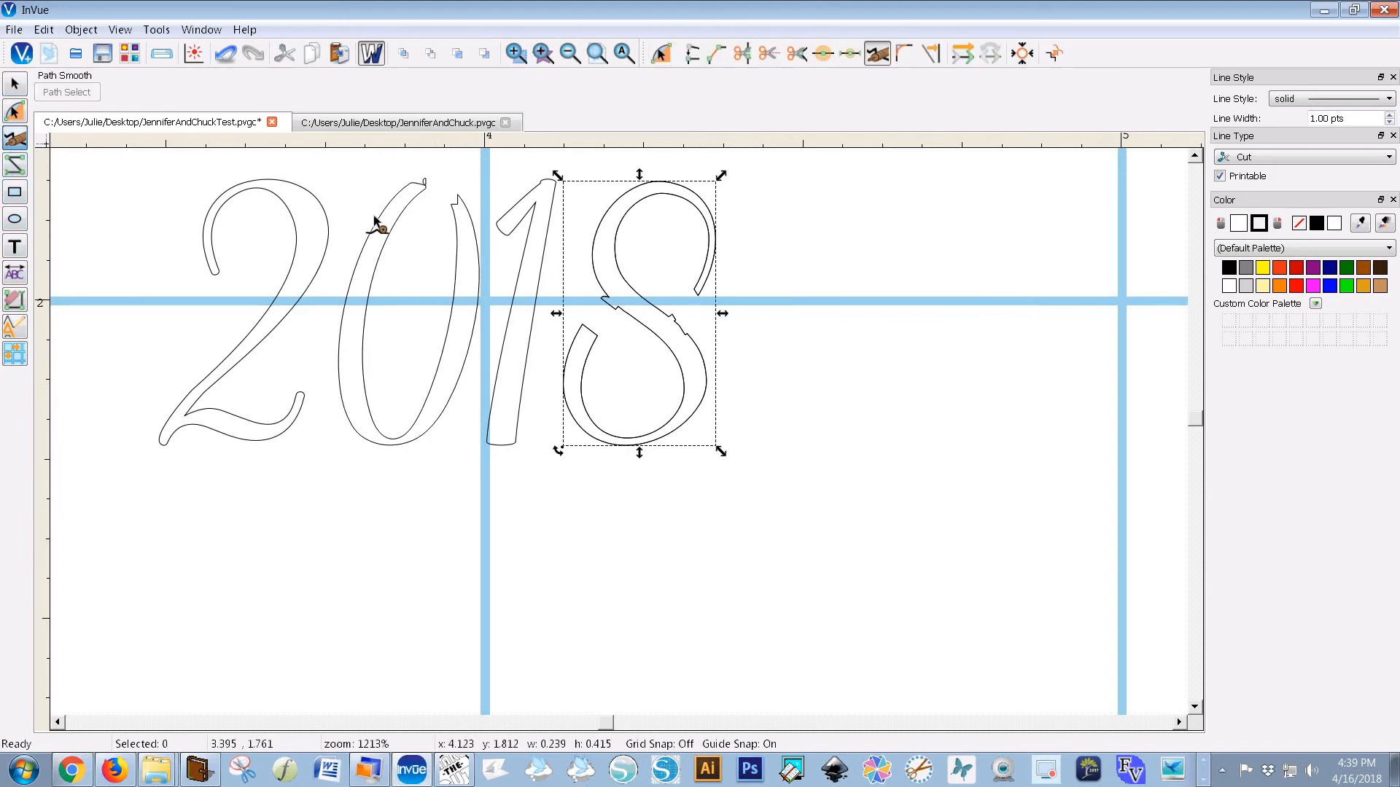
click(420, 188)
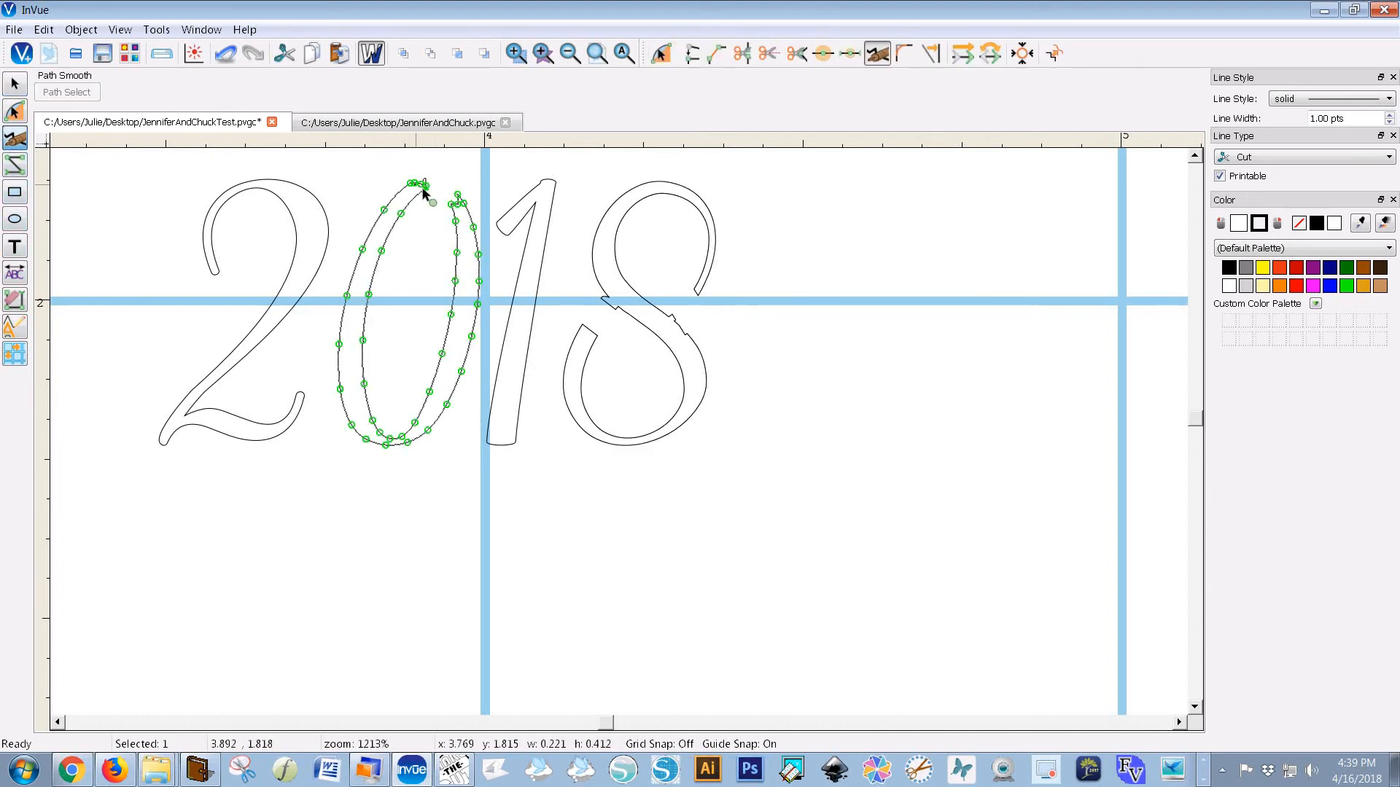
click(426, 188)
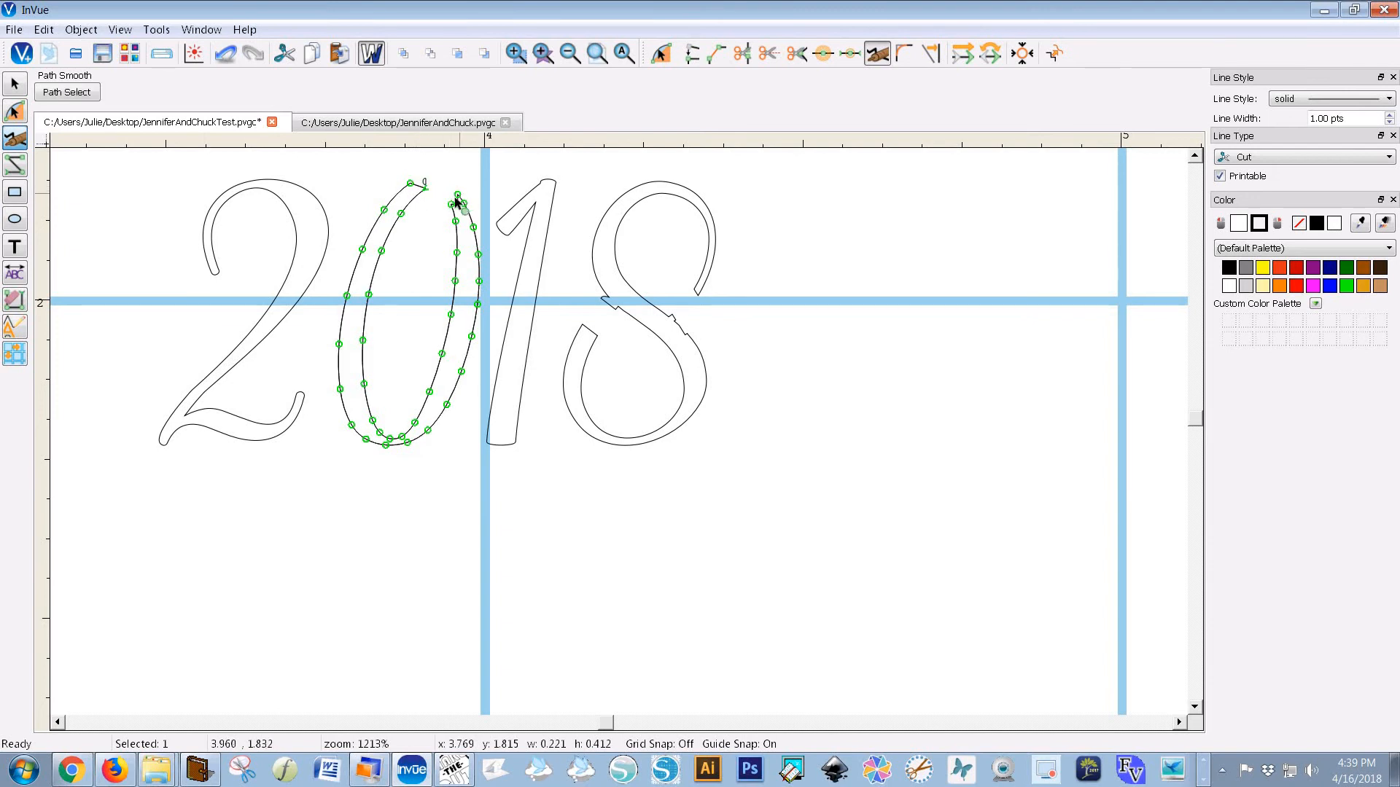
click(449, 205)
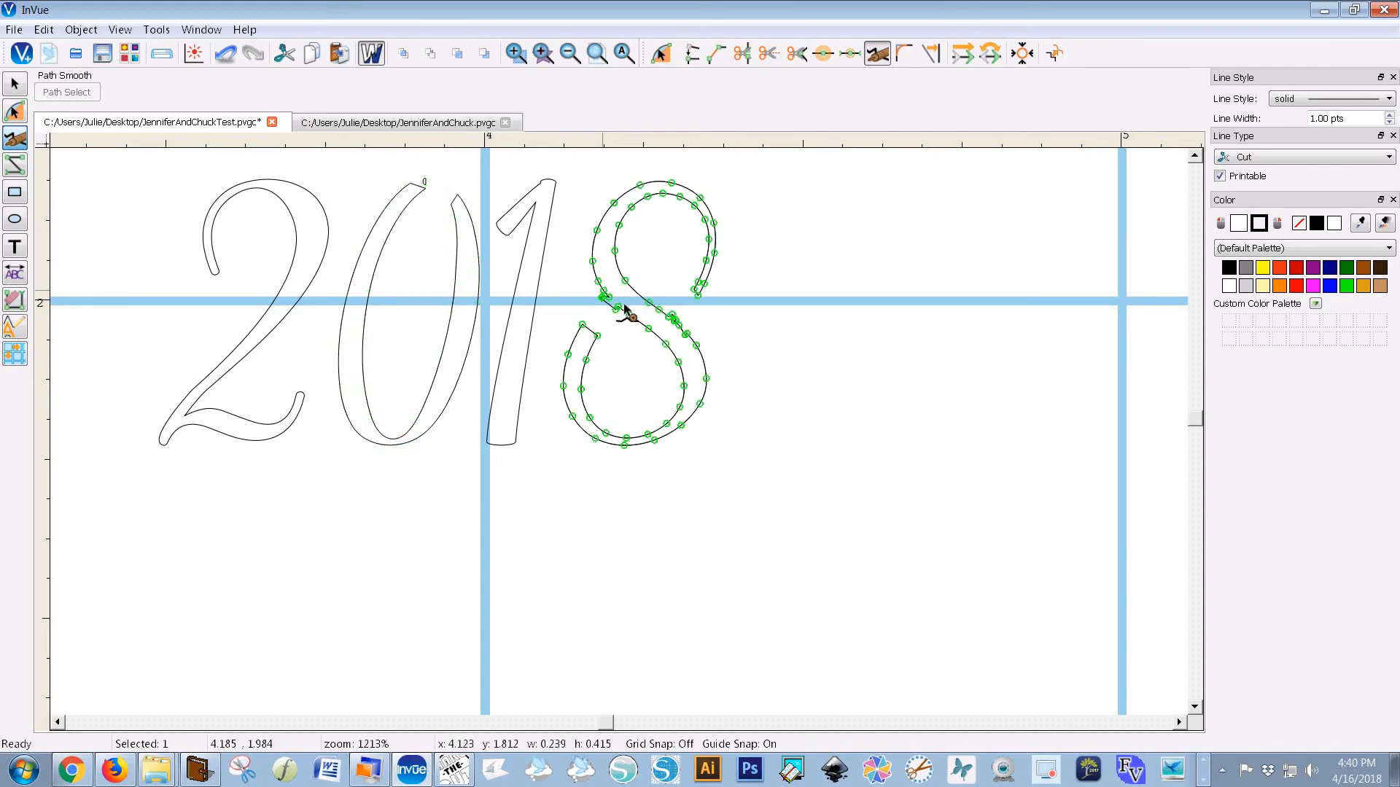
Step: Smooth the bridge notches in the middle of the final 8 in 2018, and delete the tiny leftover fragment above the 0
click(618, 307)
mouse_move(625, 311)
mouse_down()
mouse_move(665, 307)
mouse_move(712, 328)
mouse_up()
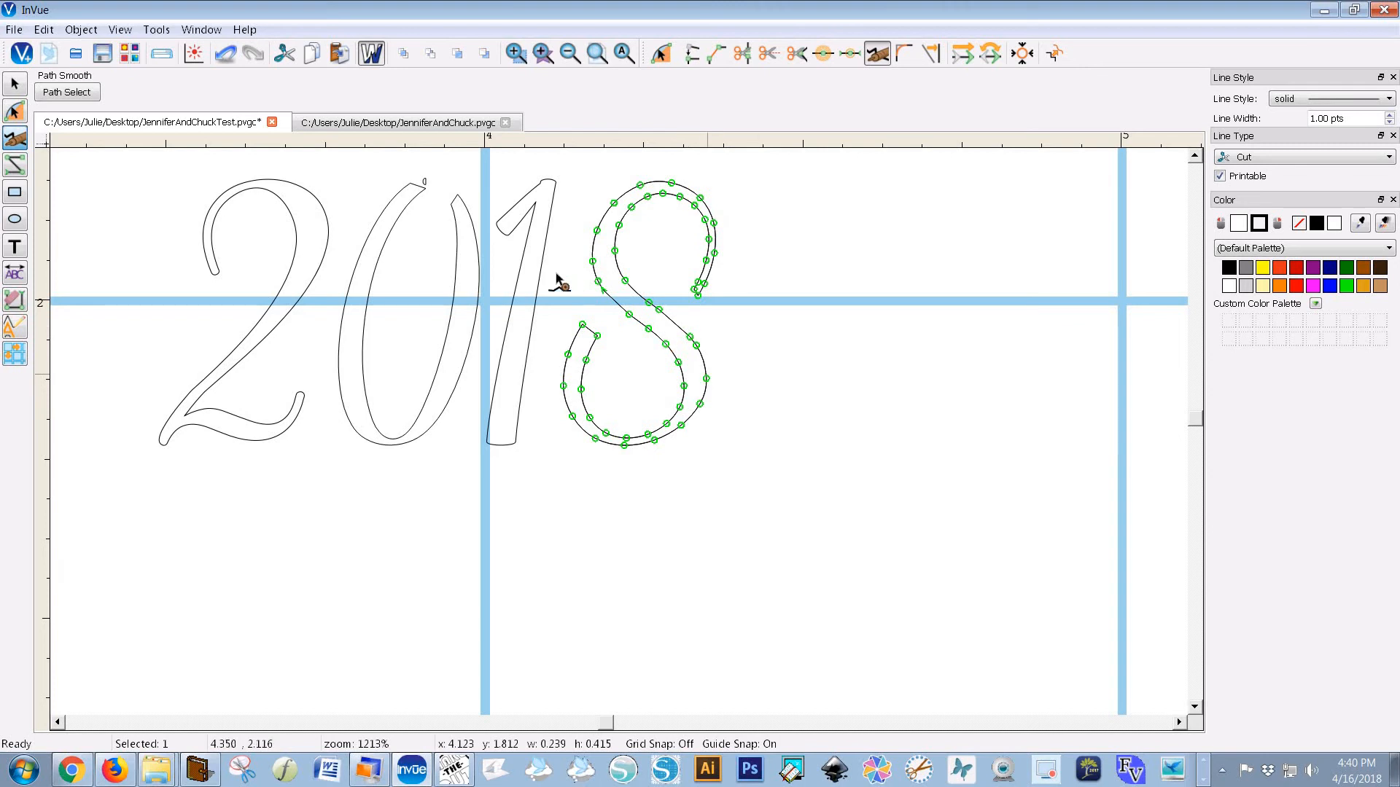
click(424, 182)
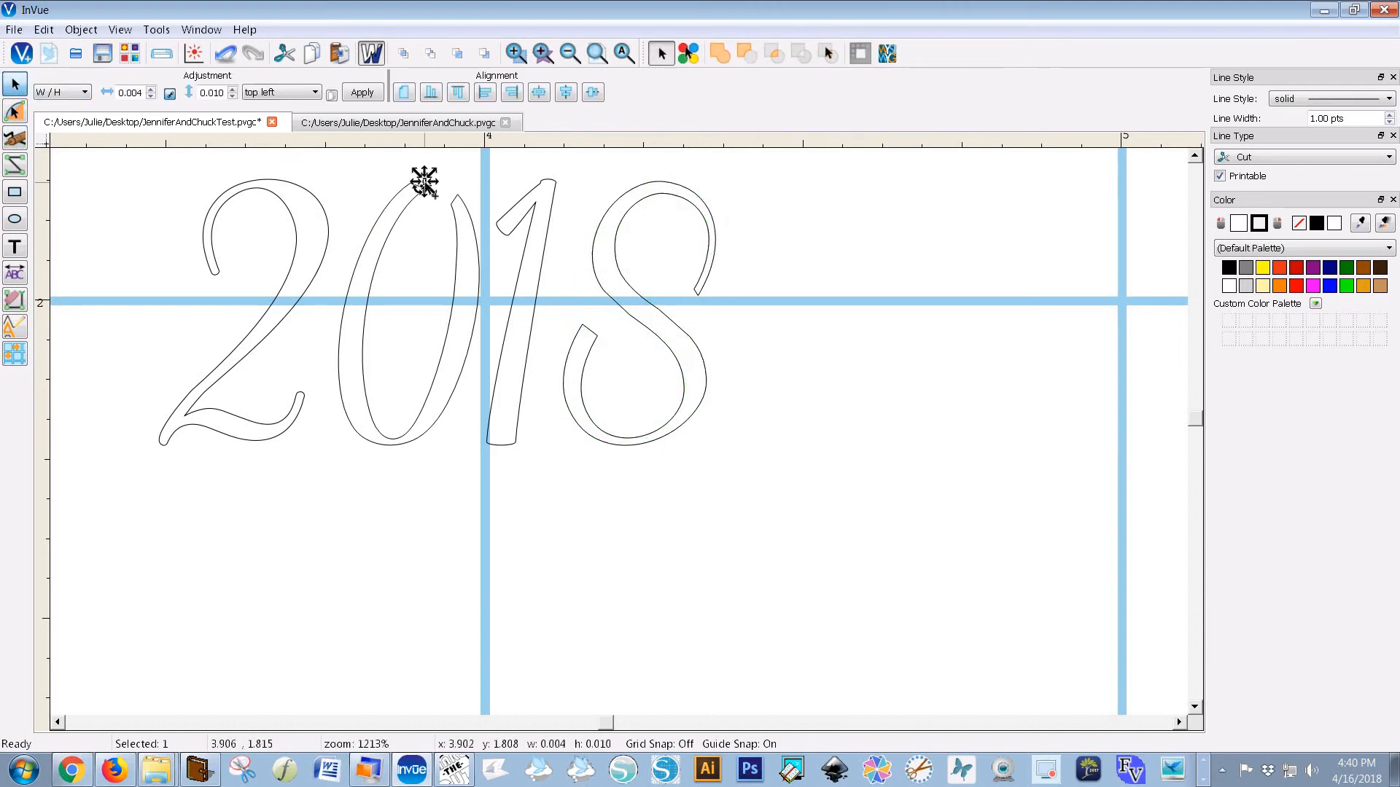
key(Delete)
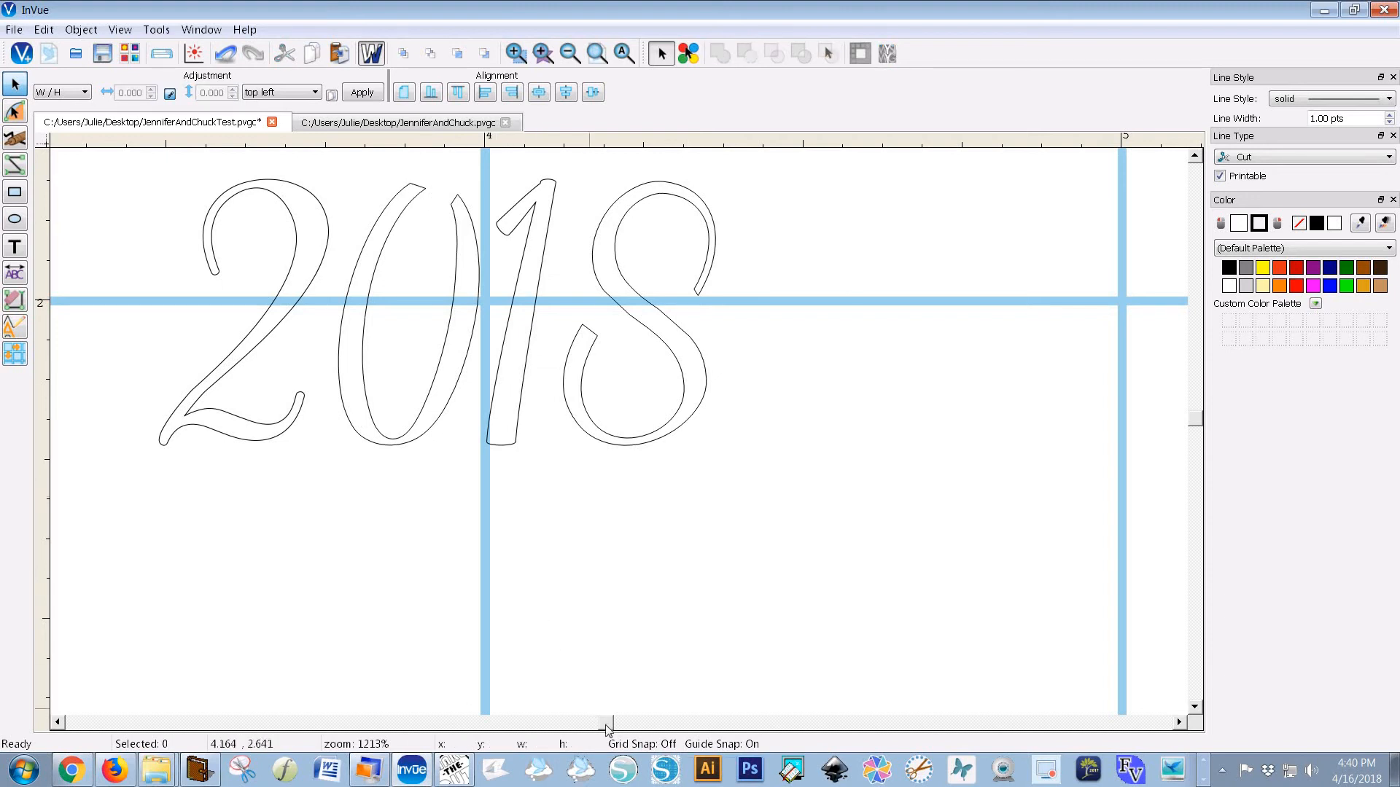
Step: Check whether the A in April still has a separate closed counter above its crossbar
drag(605, 726, 593, 727)
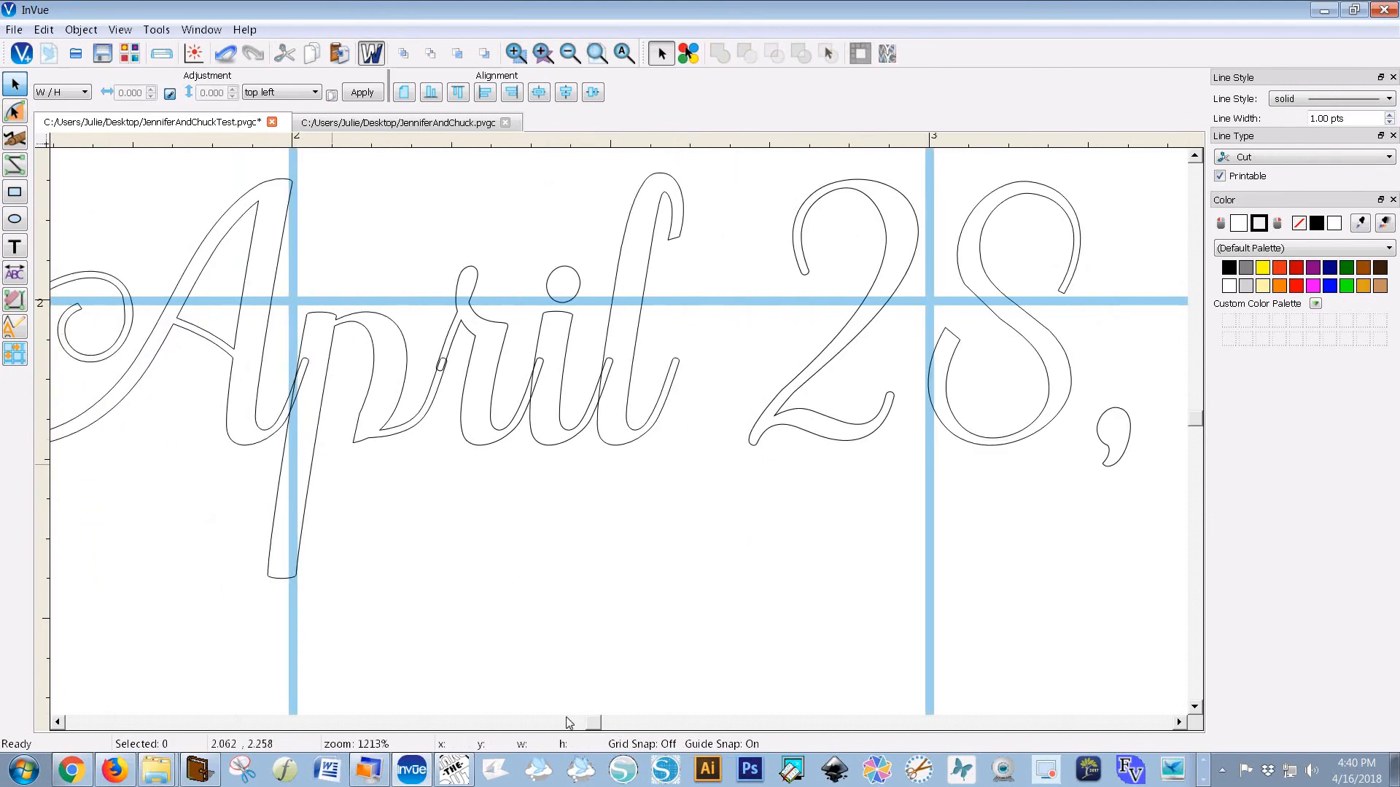
drag(588, 727, 588, 727)
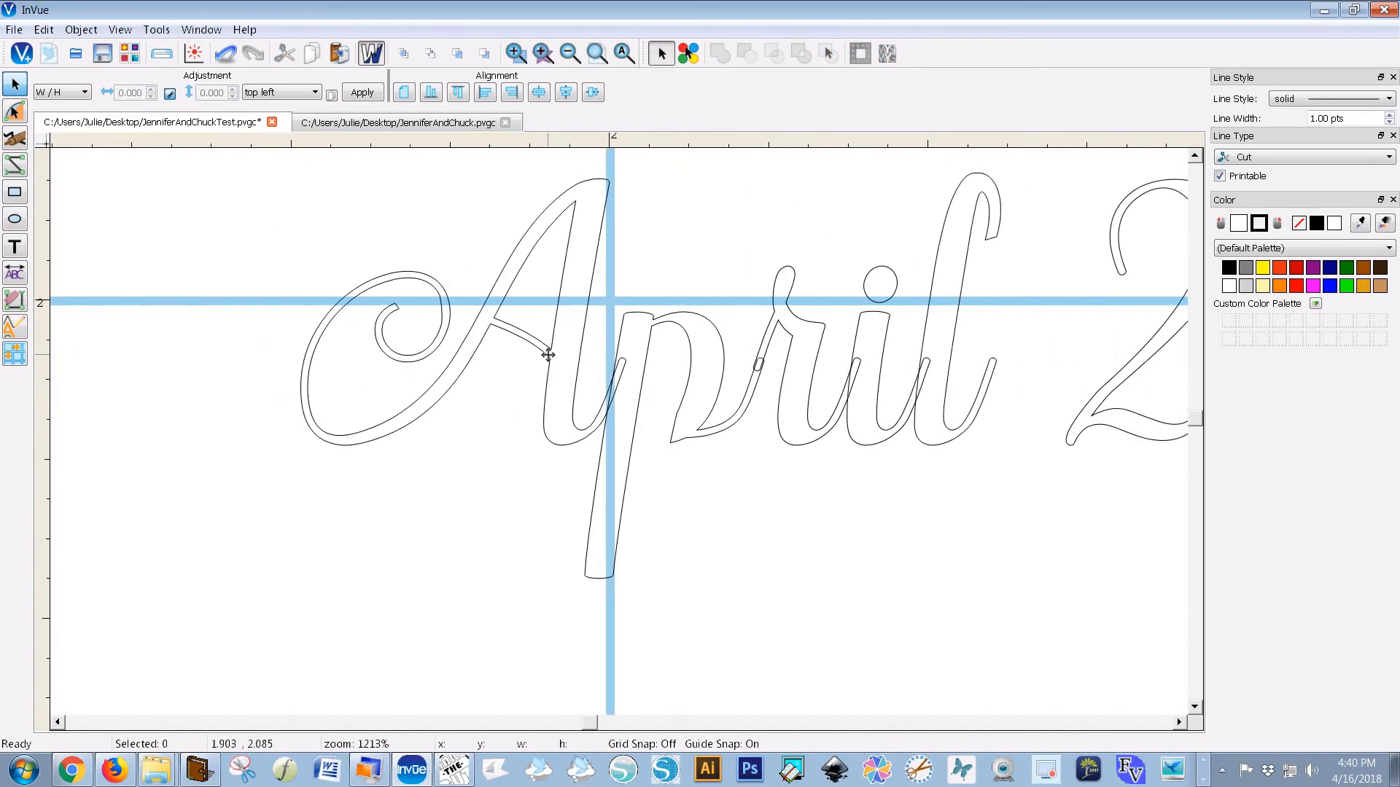
click(549, 355)
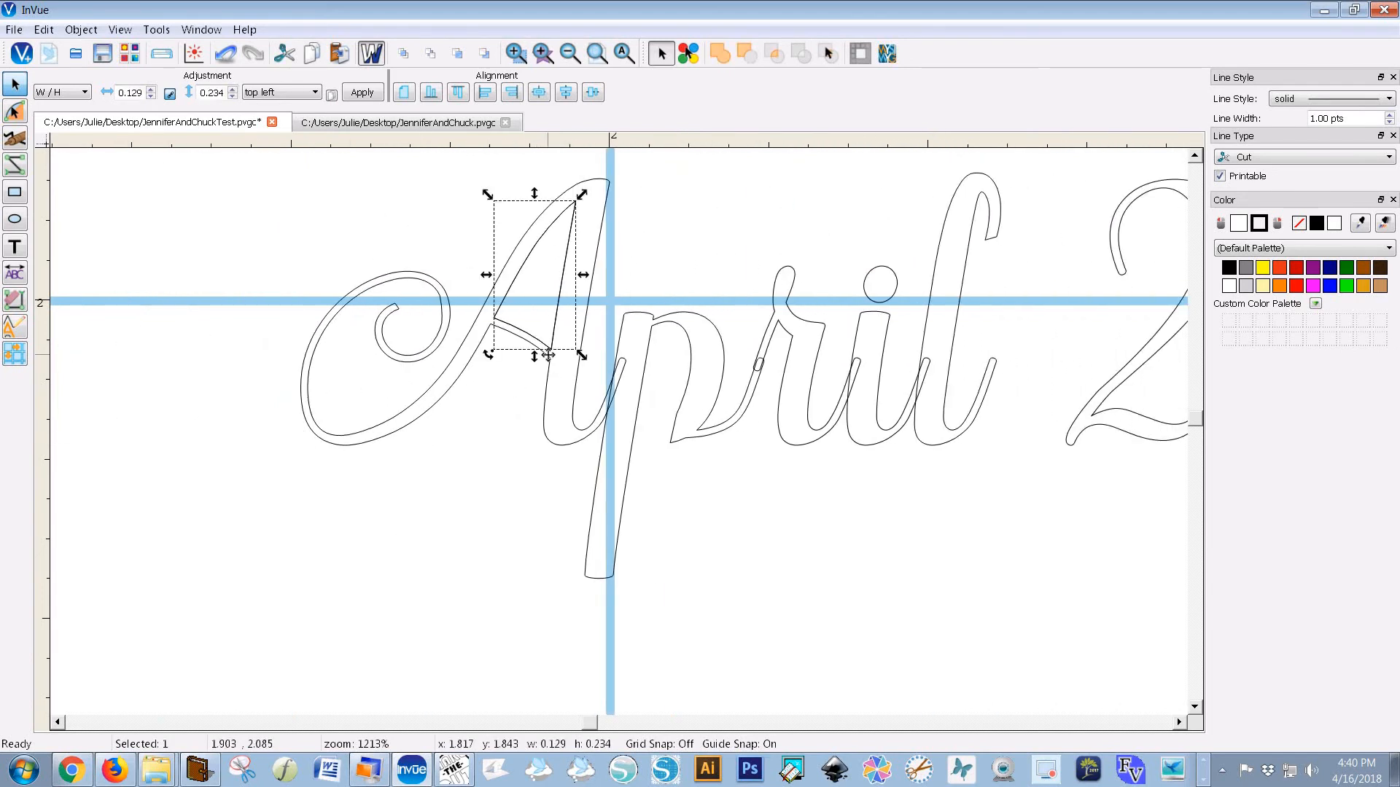
click(549, 430)
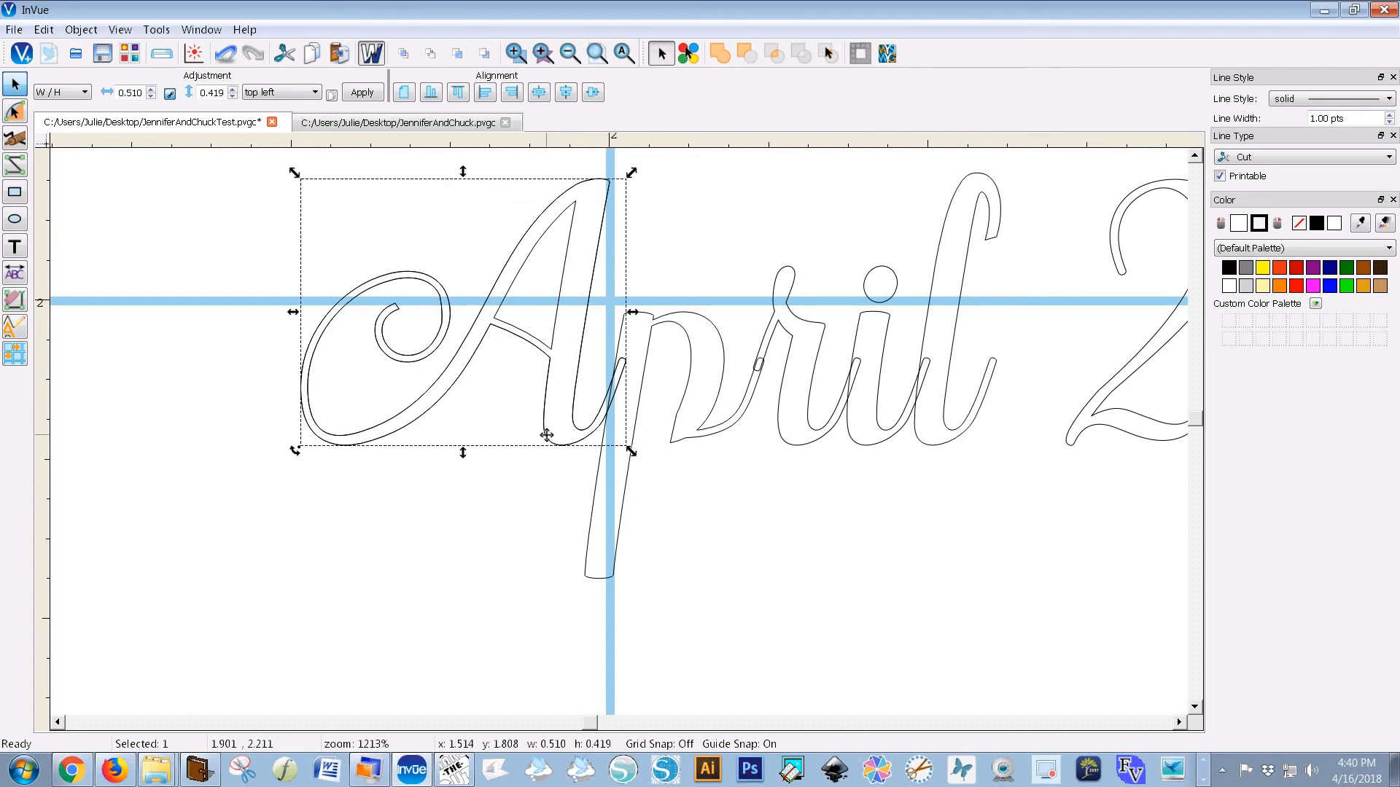
click(502, 301)
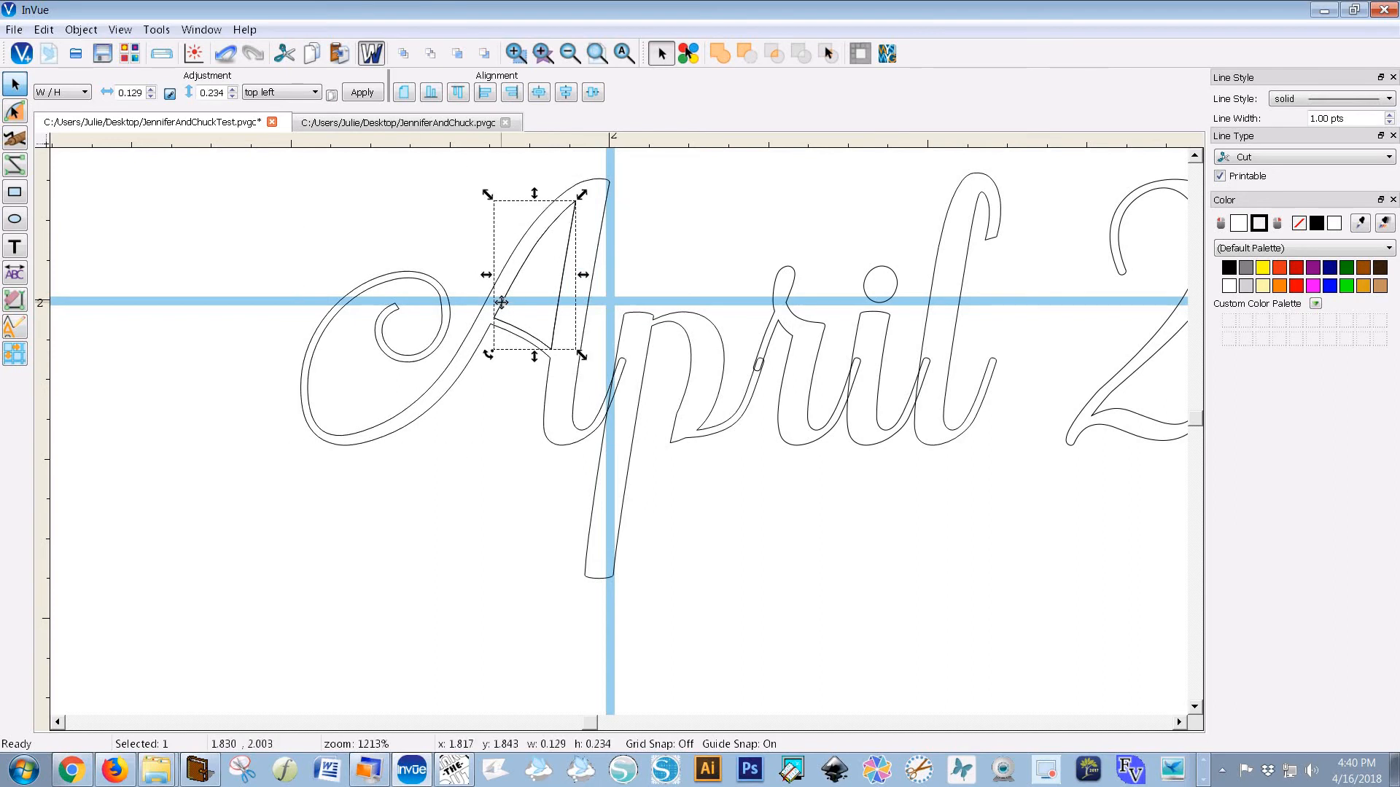
Step: Try a 0.050 bridge across the crossbar of the A in April, and undo it
click(16, 301)
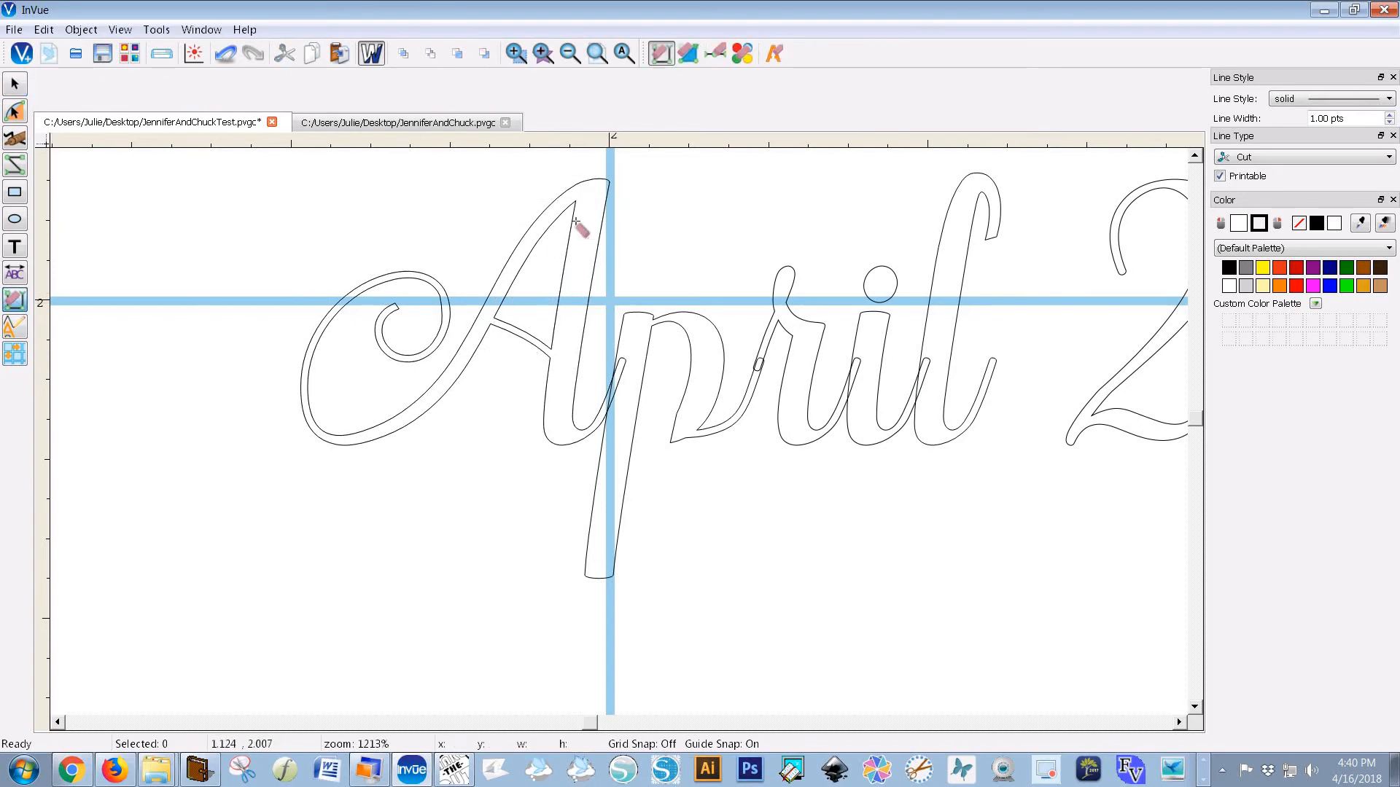
click(774, 53)
drag(521, 307, 505, 372)
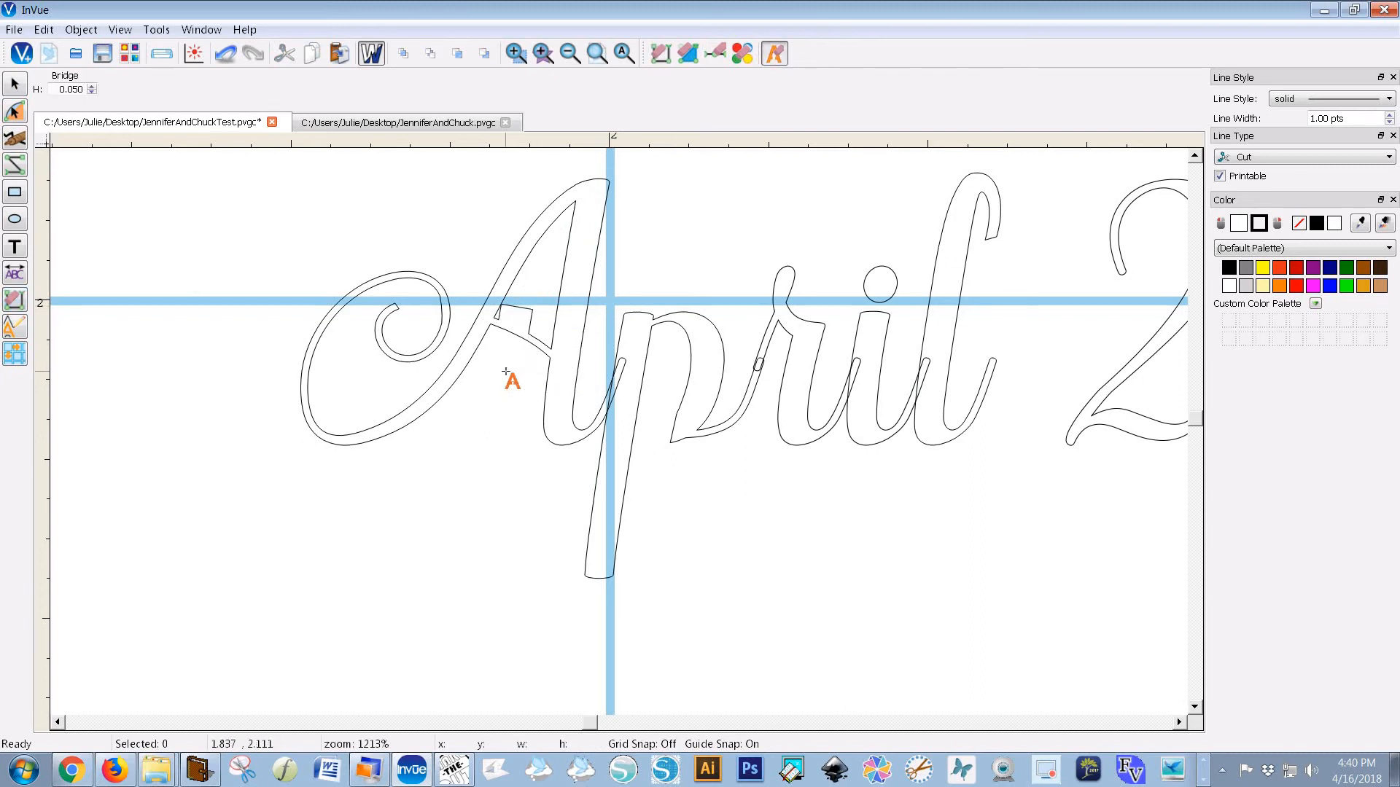
key(ctrl+z)
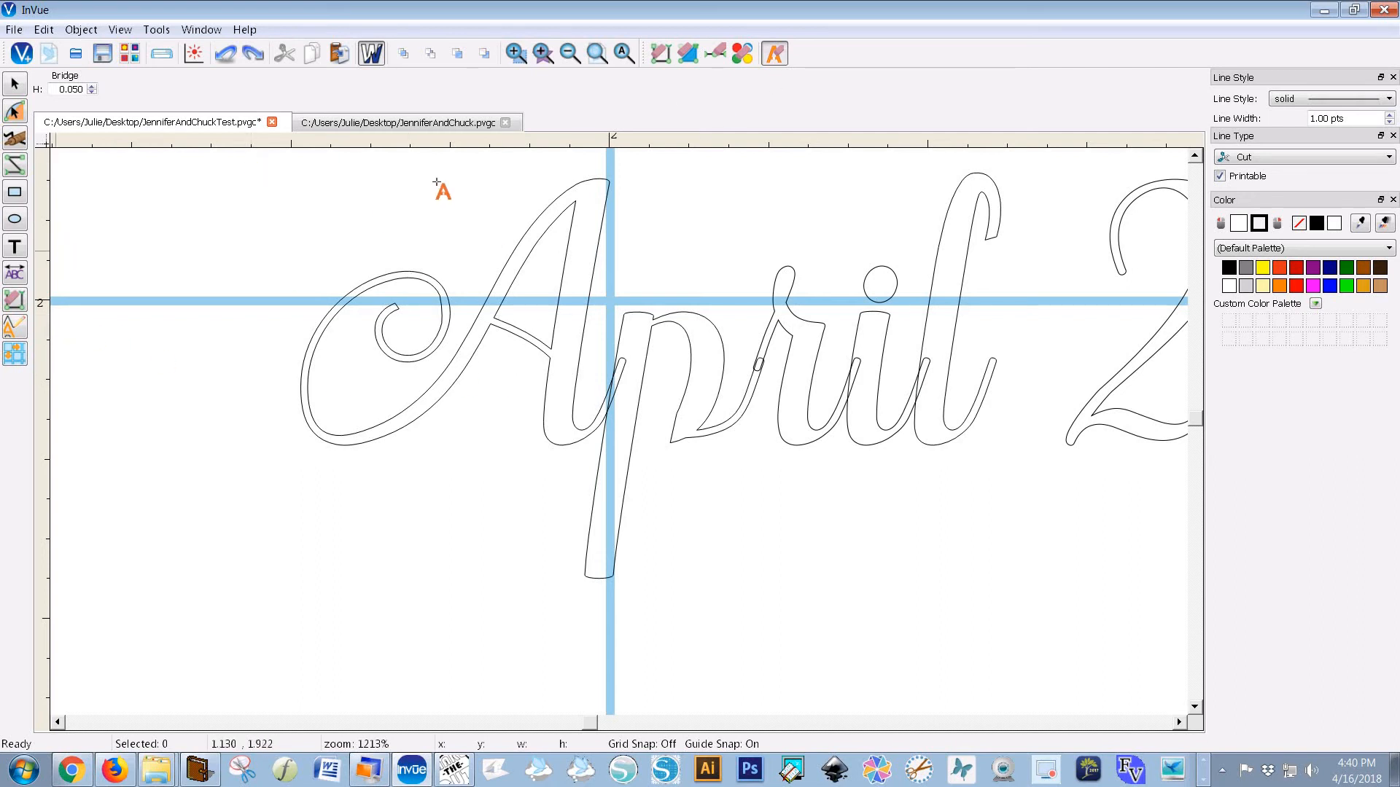
Step: Erase the part of the A's crossbar next to the slanted stroke in April, and join the loose ends with straight lines
click(654, 56)
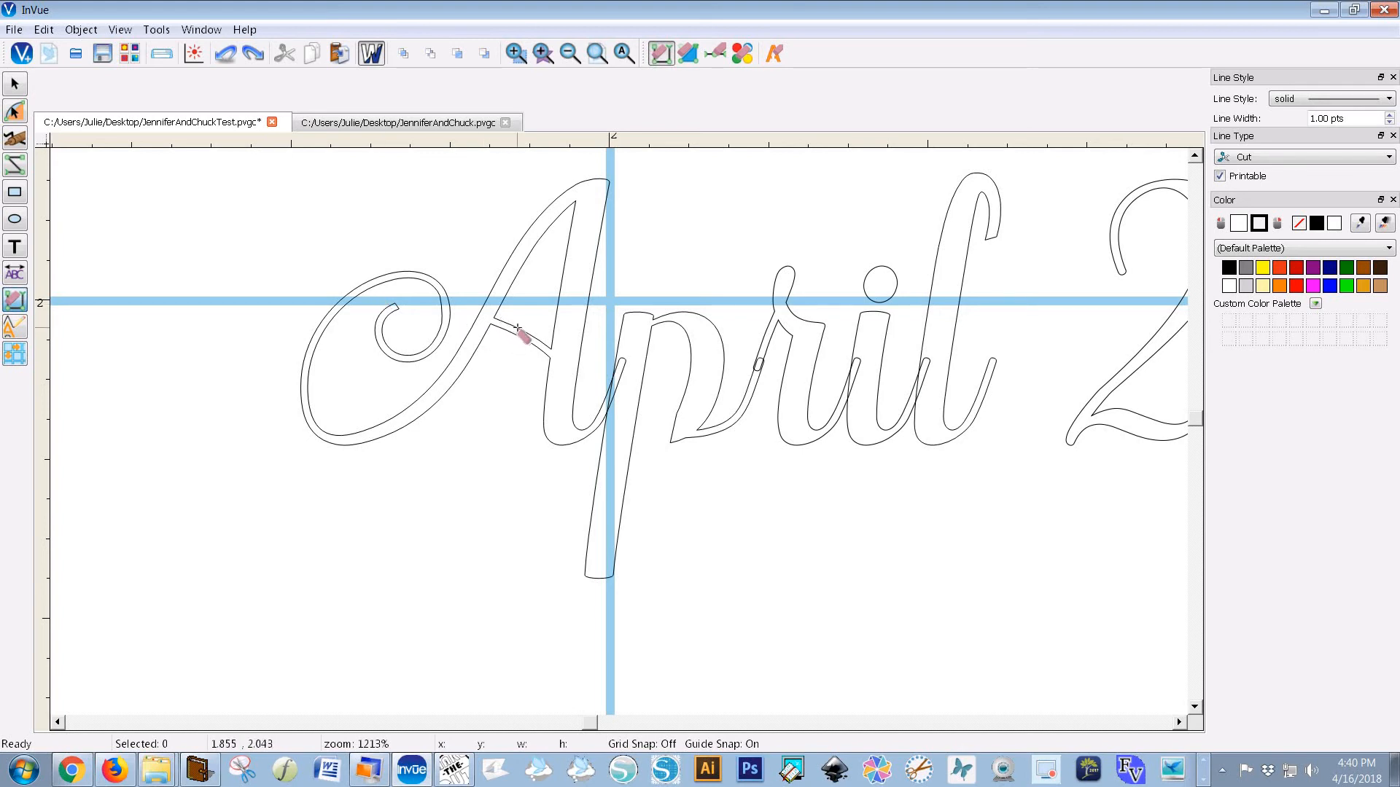
click(516, 330)
click(13, 112)
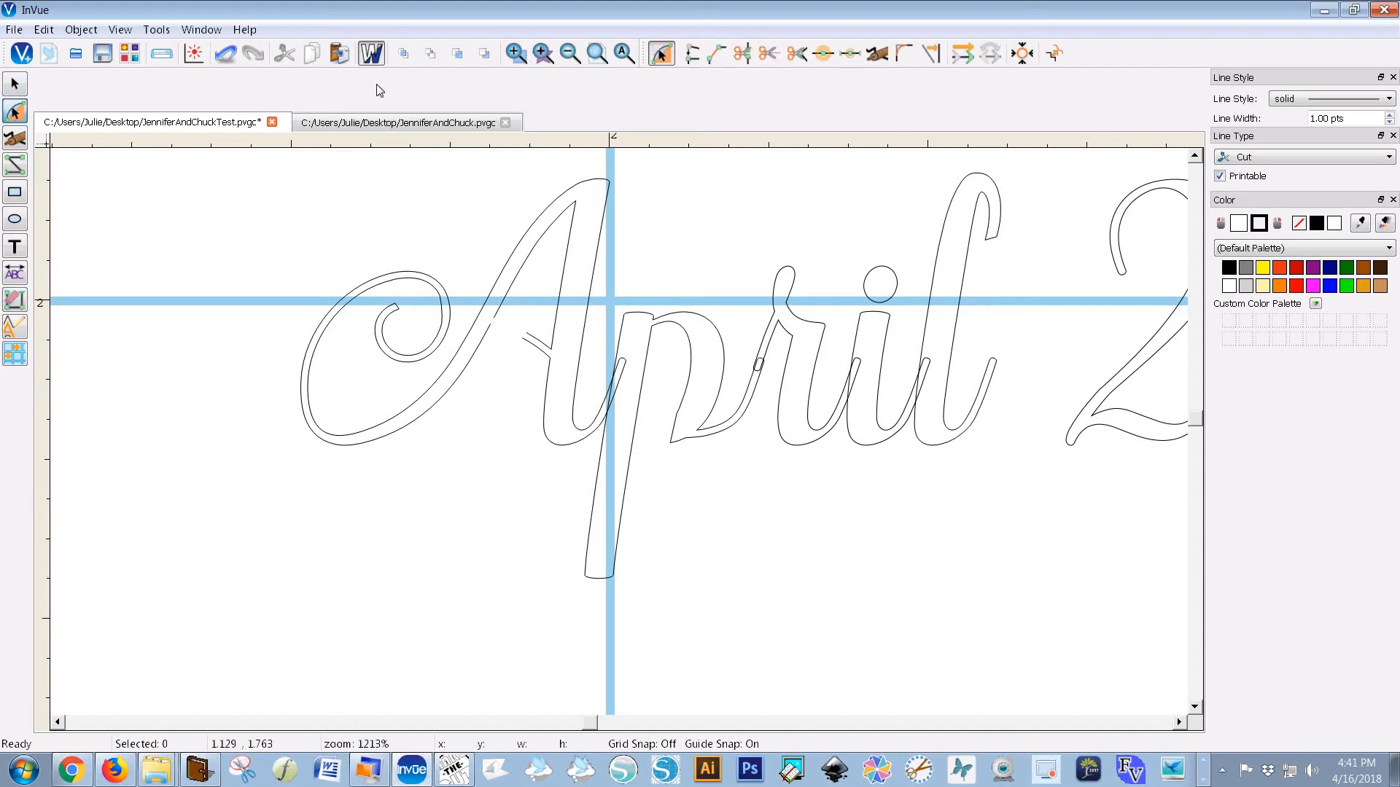
click(712, 57)
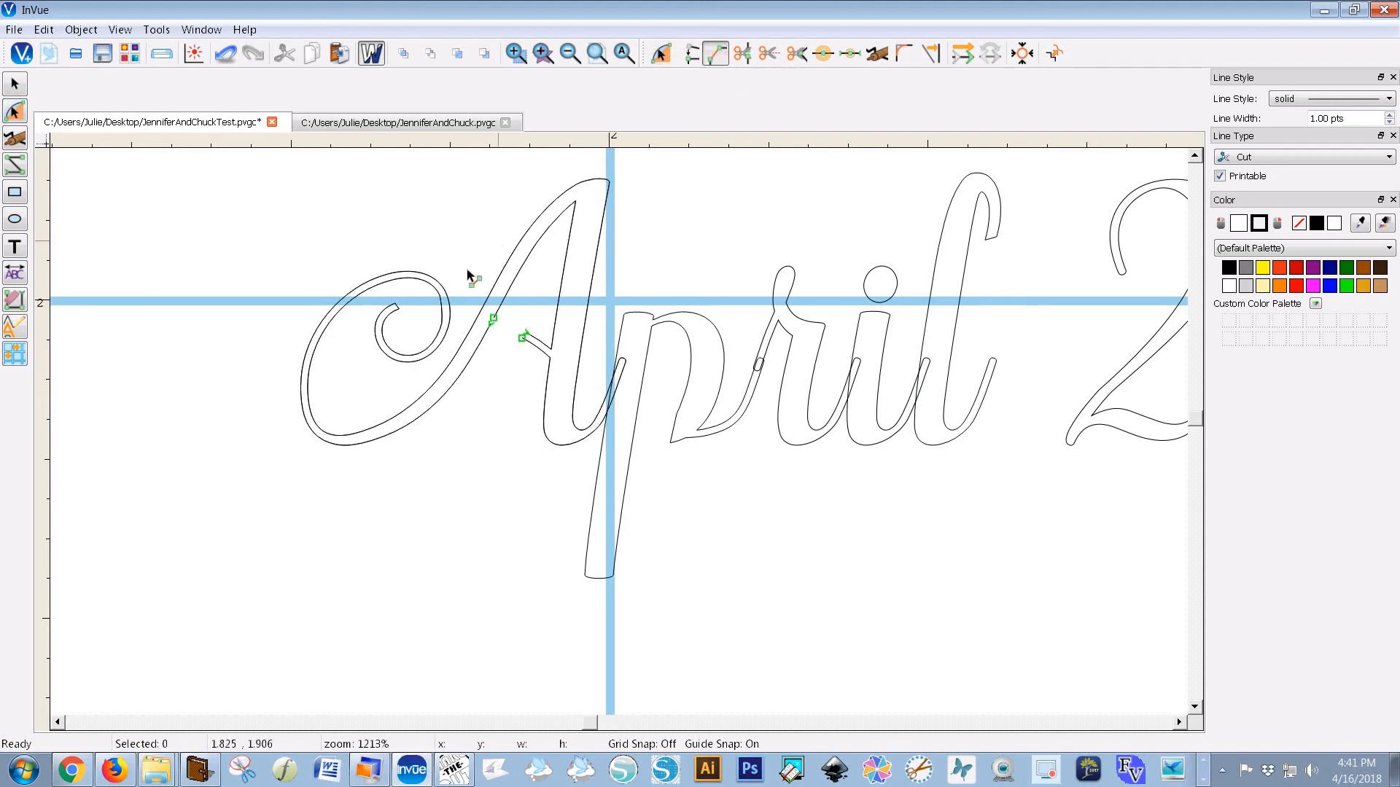
drag(466, 269, 531, 353)
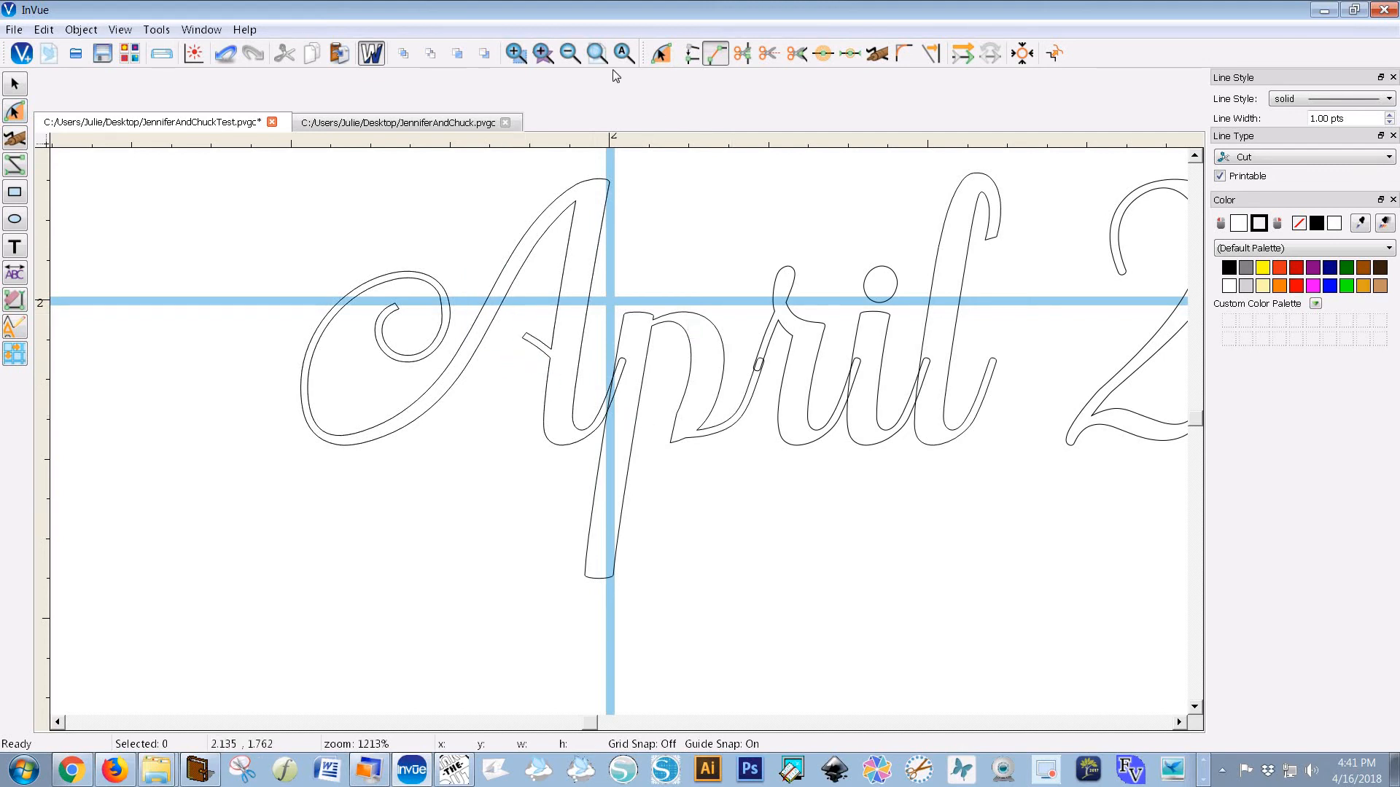
Step: Add one 0.010 outline around all the lettering of the names and the date
click(511, 59)
click(628, 53)
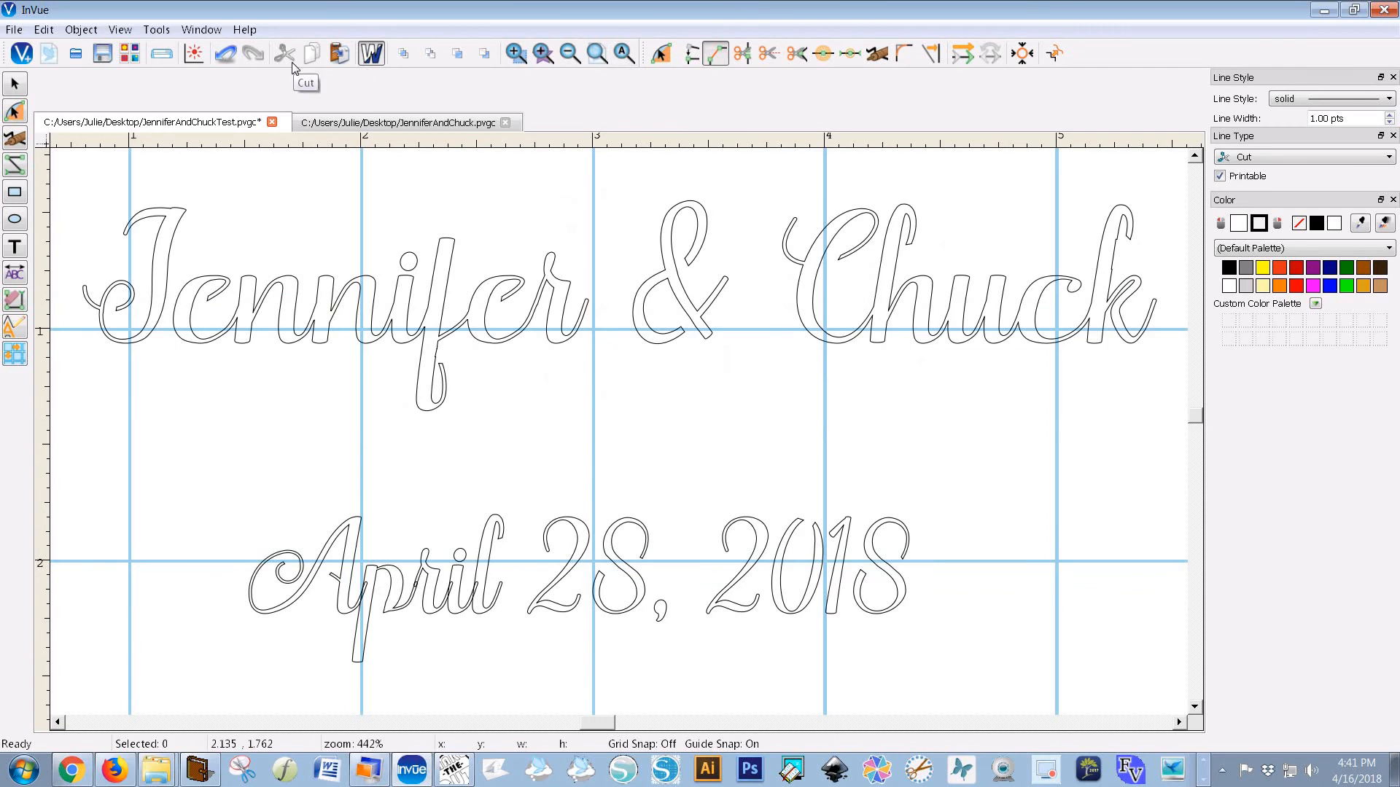
click(15, 86)
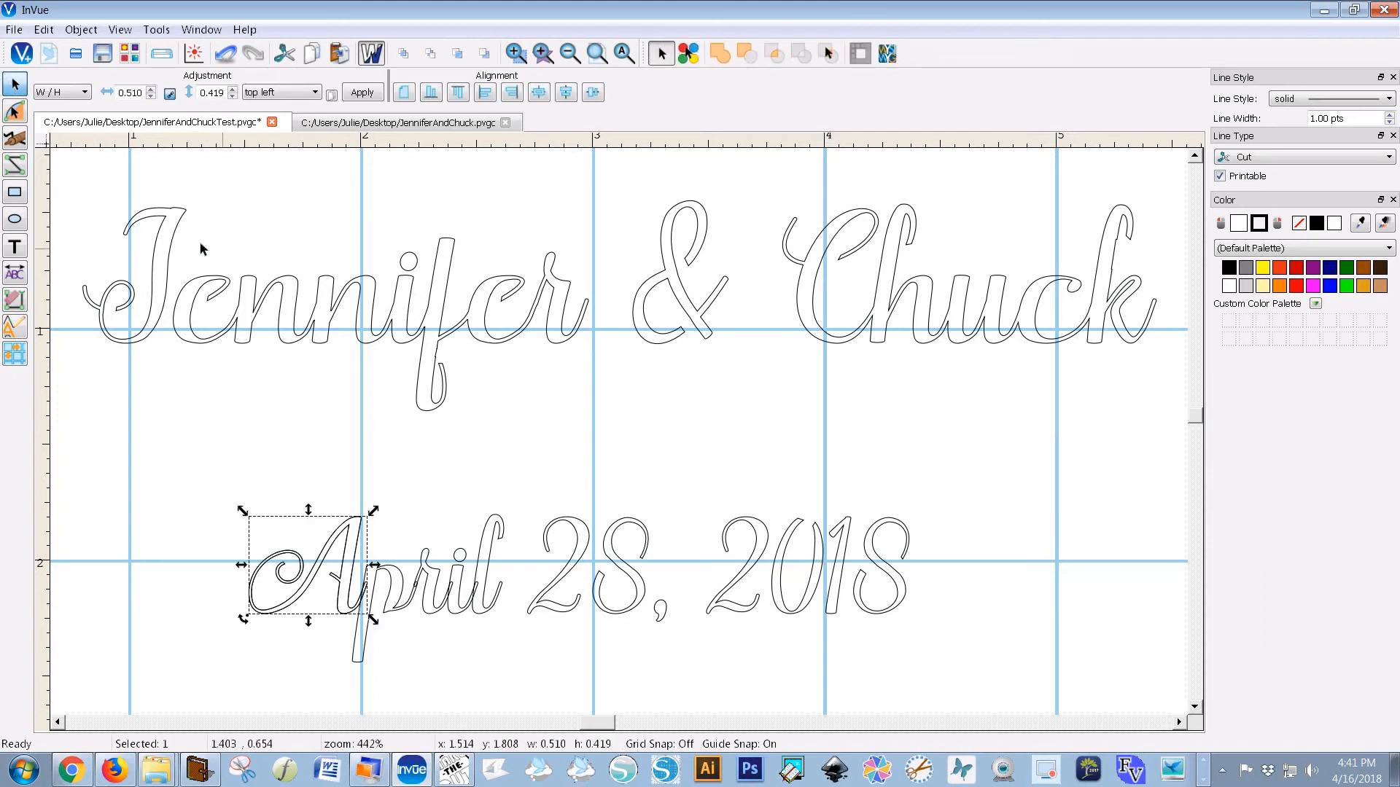
click(73, 183)
drag(391, 385, 1177, 686)
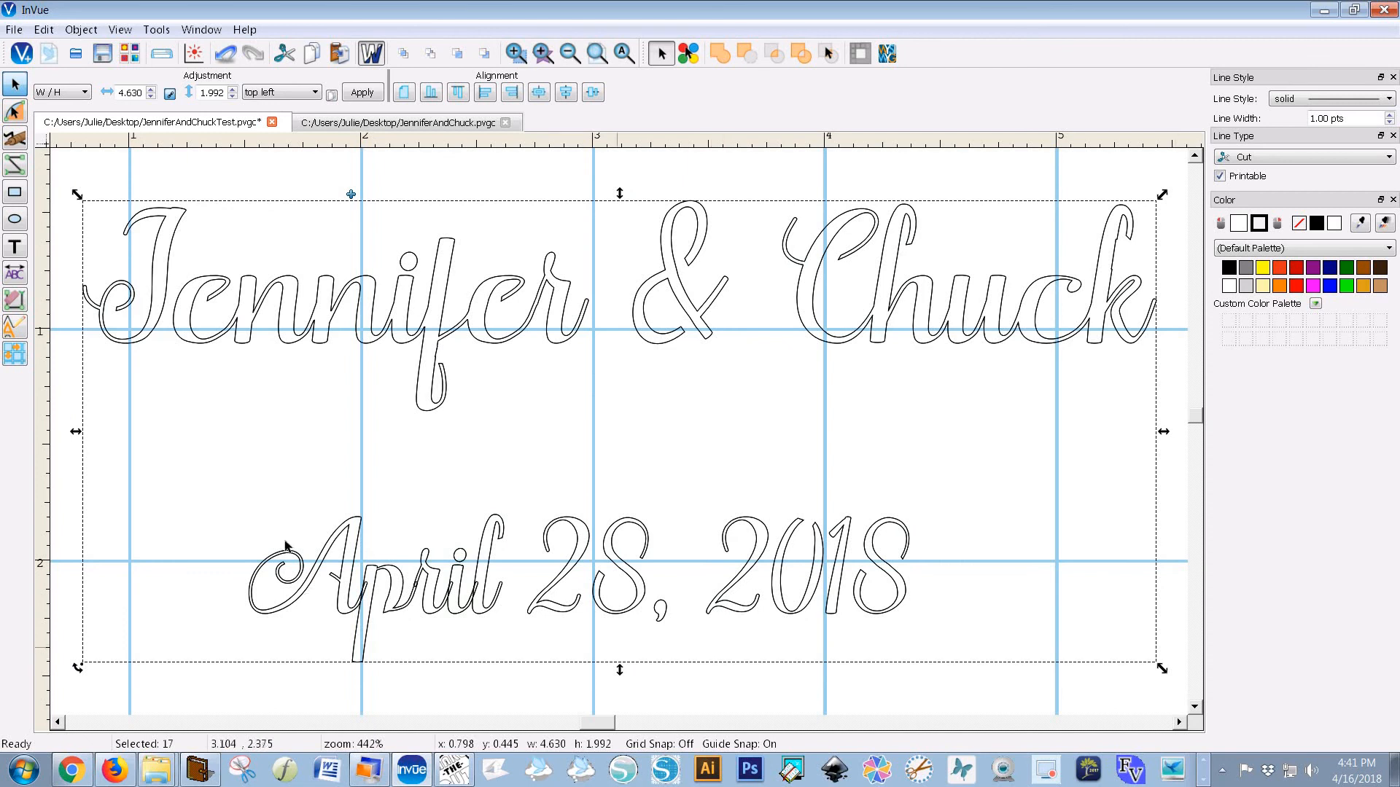
click(14, 332)
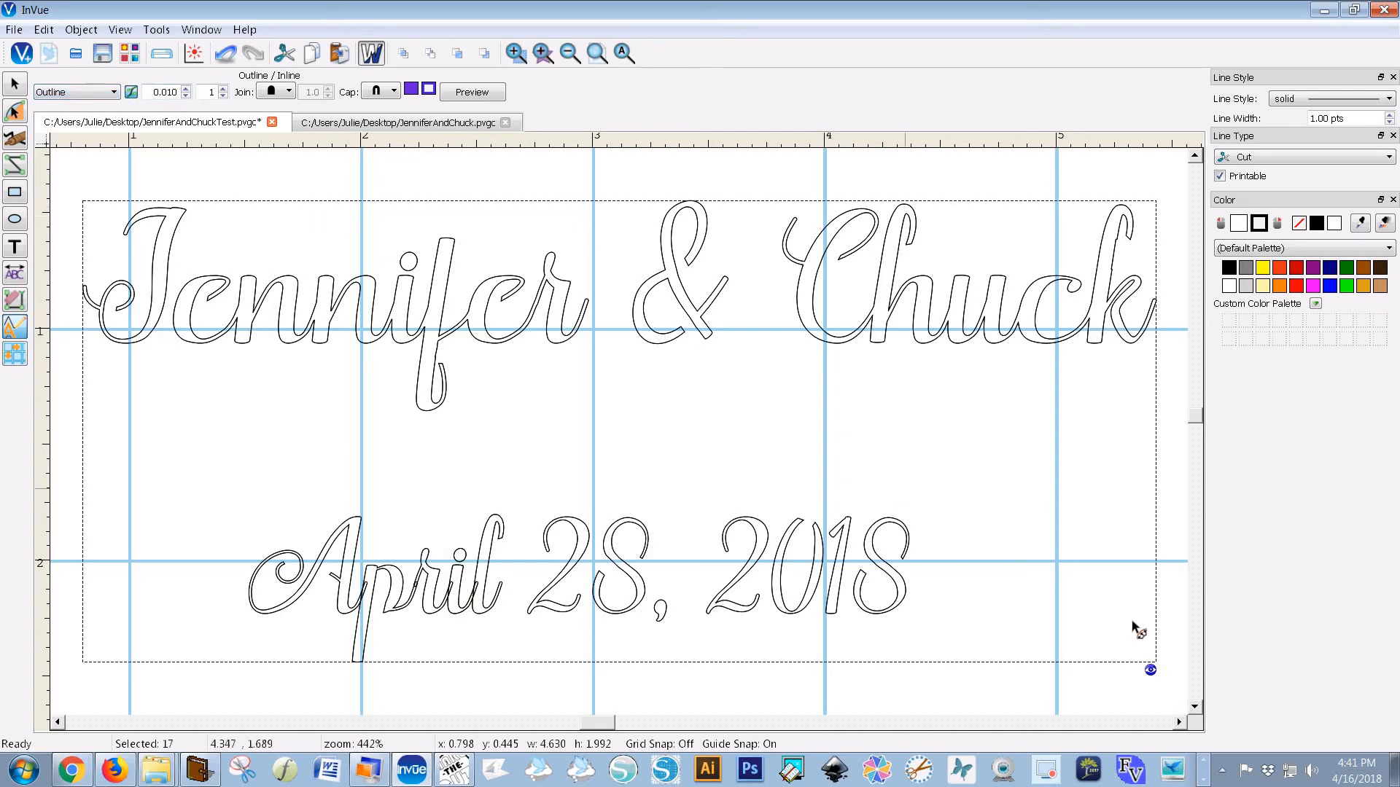
click(1150, 671)
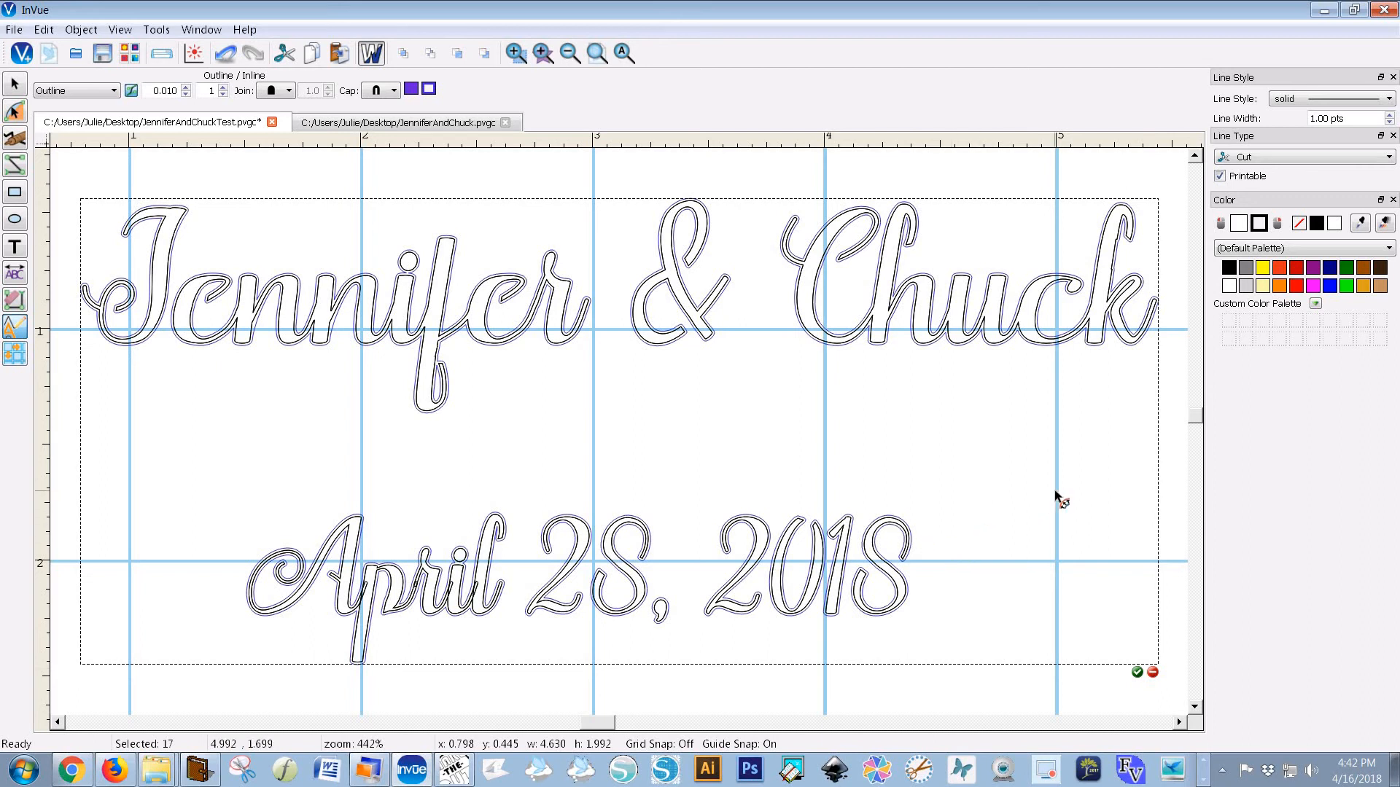
click(1138, 672)
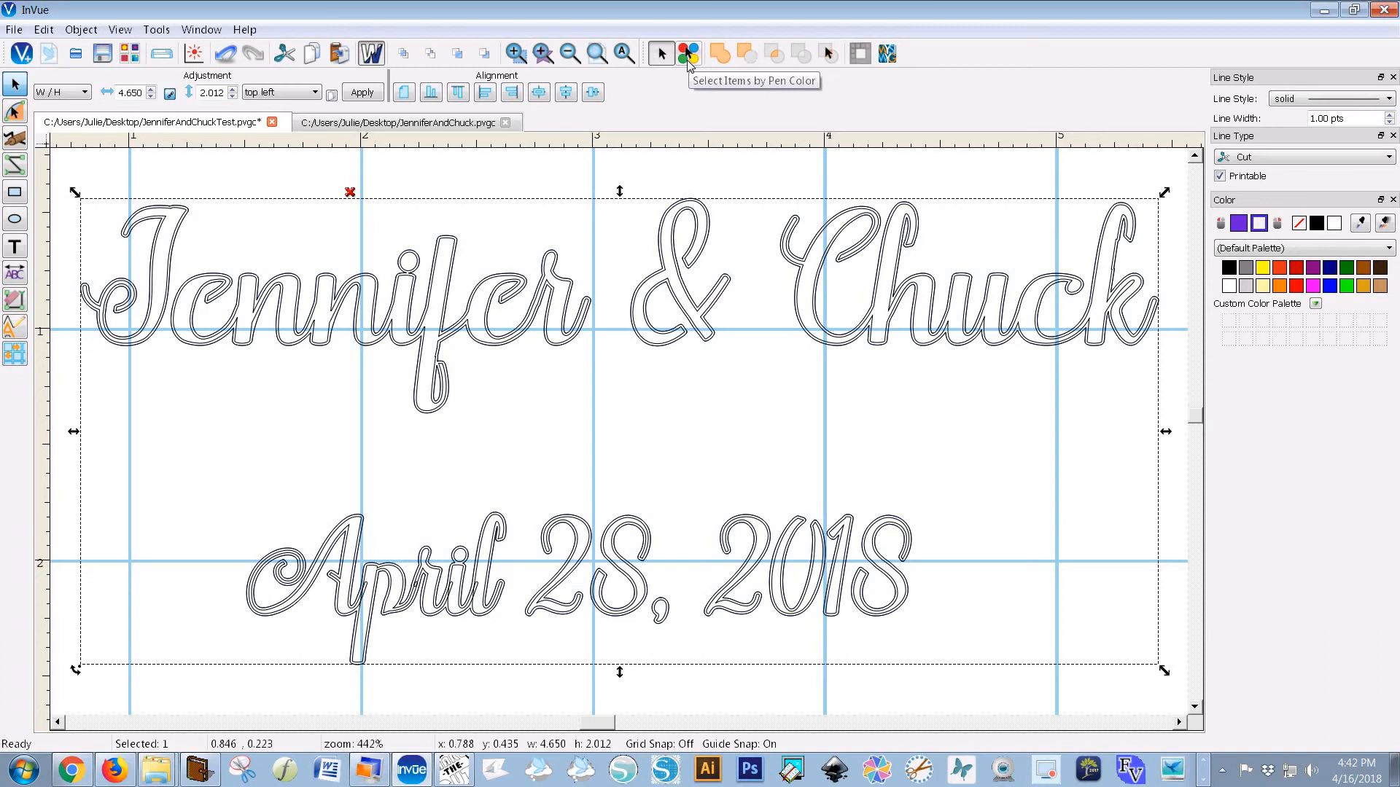
Step: Select all the original black lettering by pen color and move it below the new purple outline
click(688, 59)
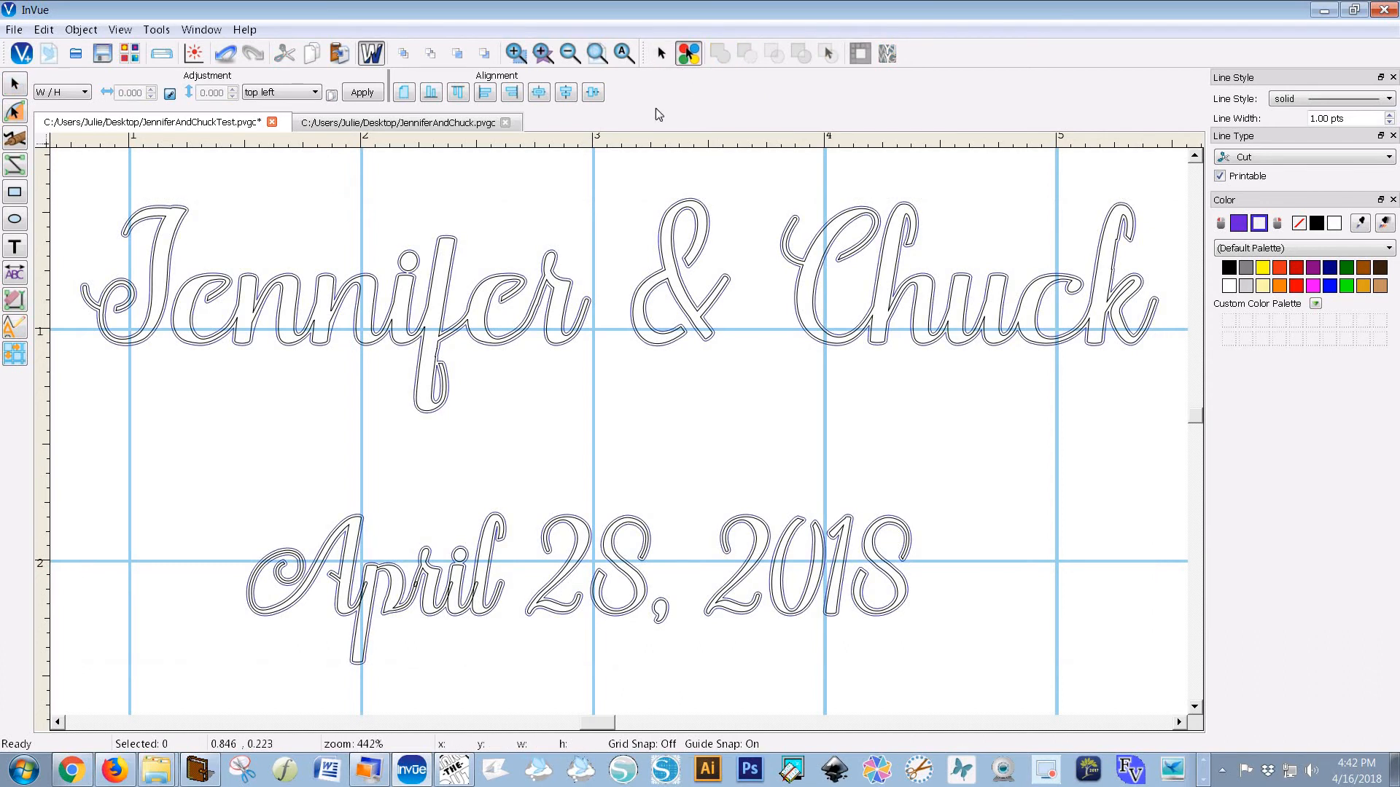
click(147, 348)
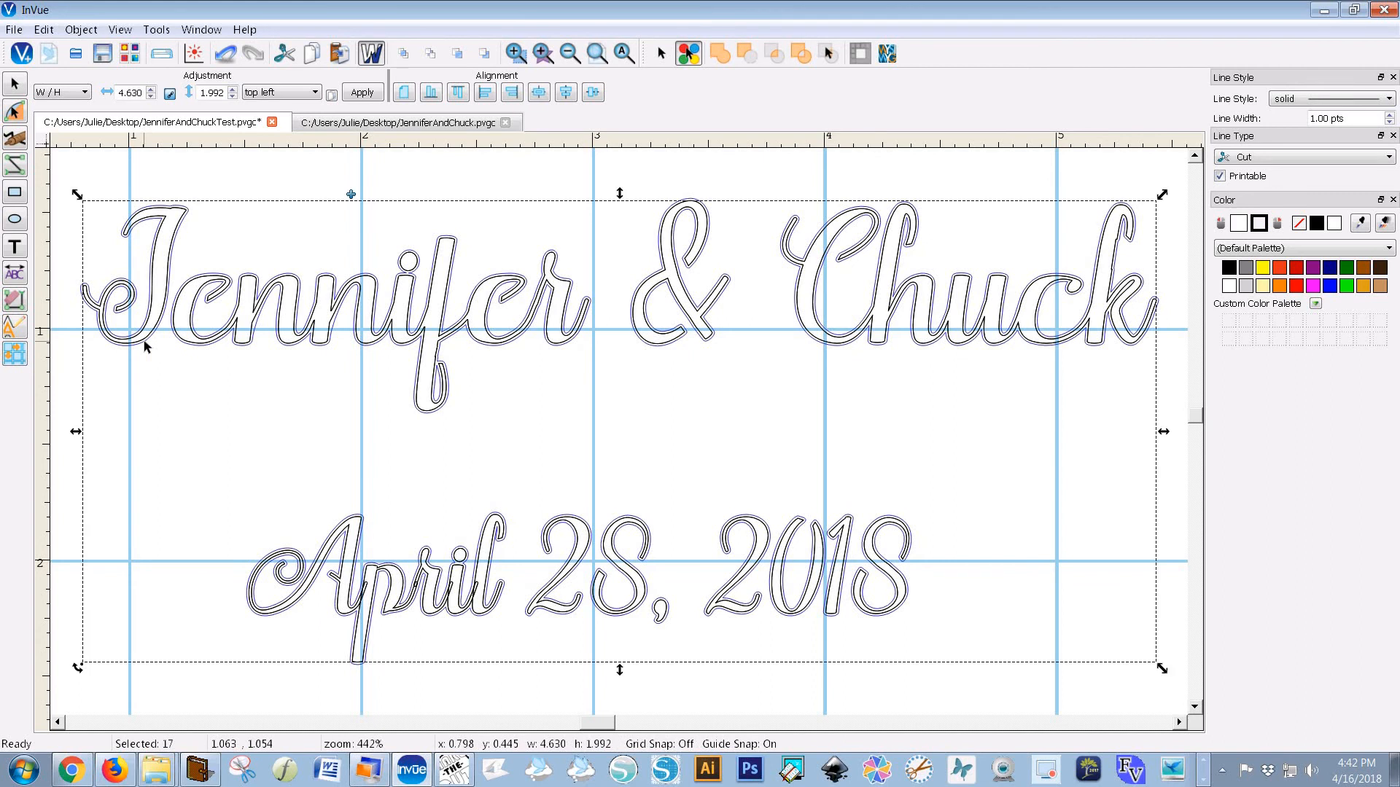
drag(145, 370, 145, 477)
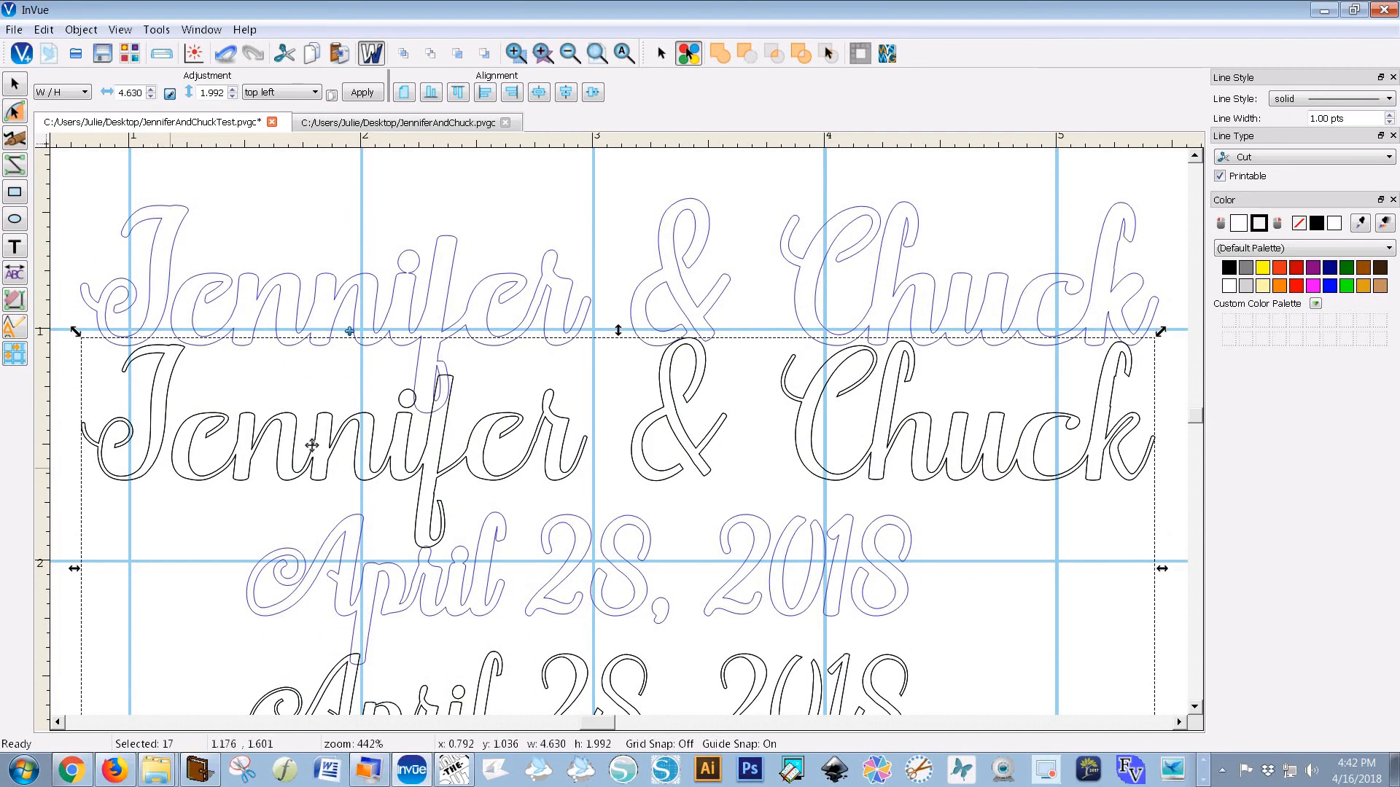
drag(289, 562, 286, 763)
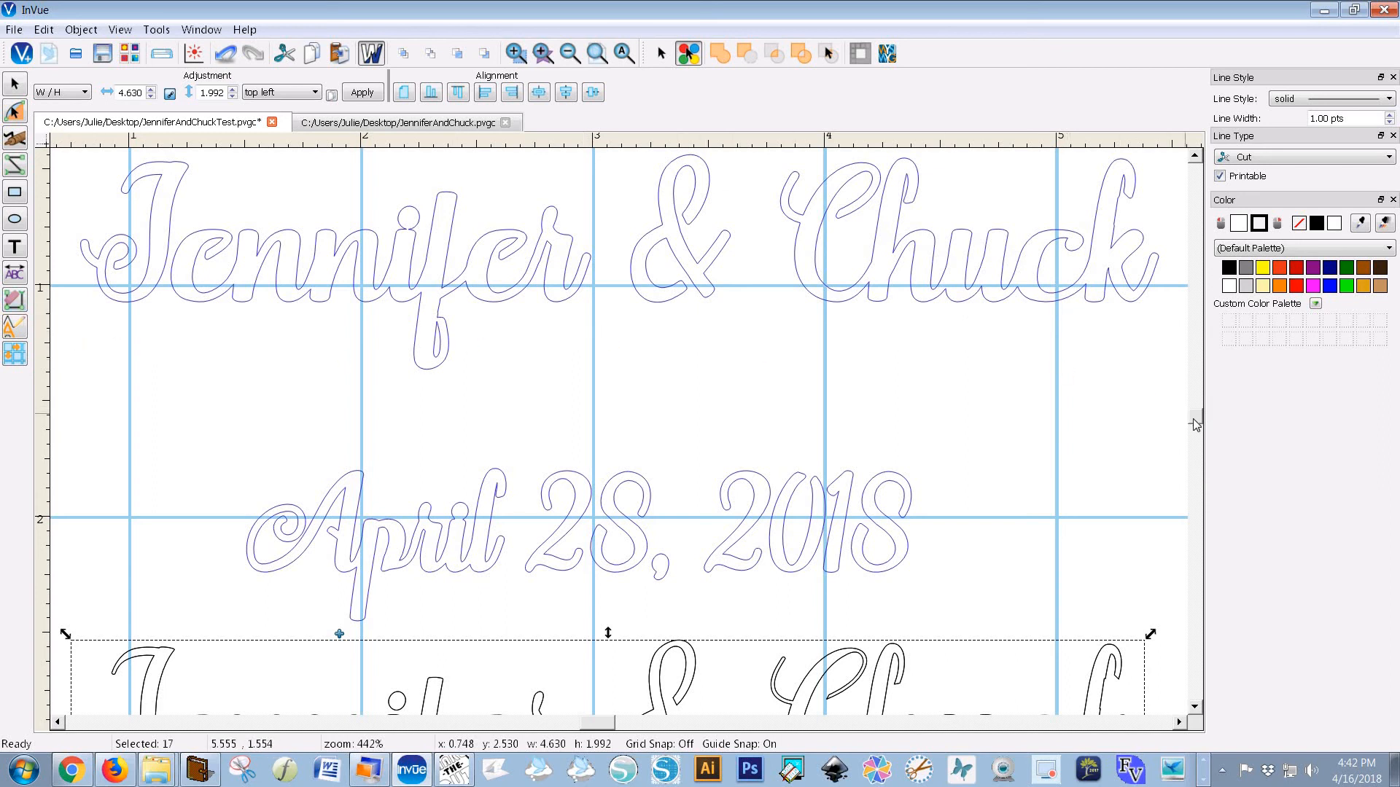
Step: Compare the outlined lettering with the original, and turn off wireframe display to examine both with their fills
scroll(1196, 426, down, 3)
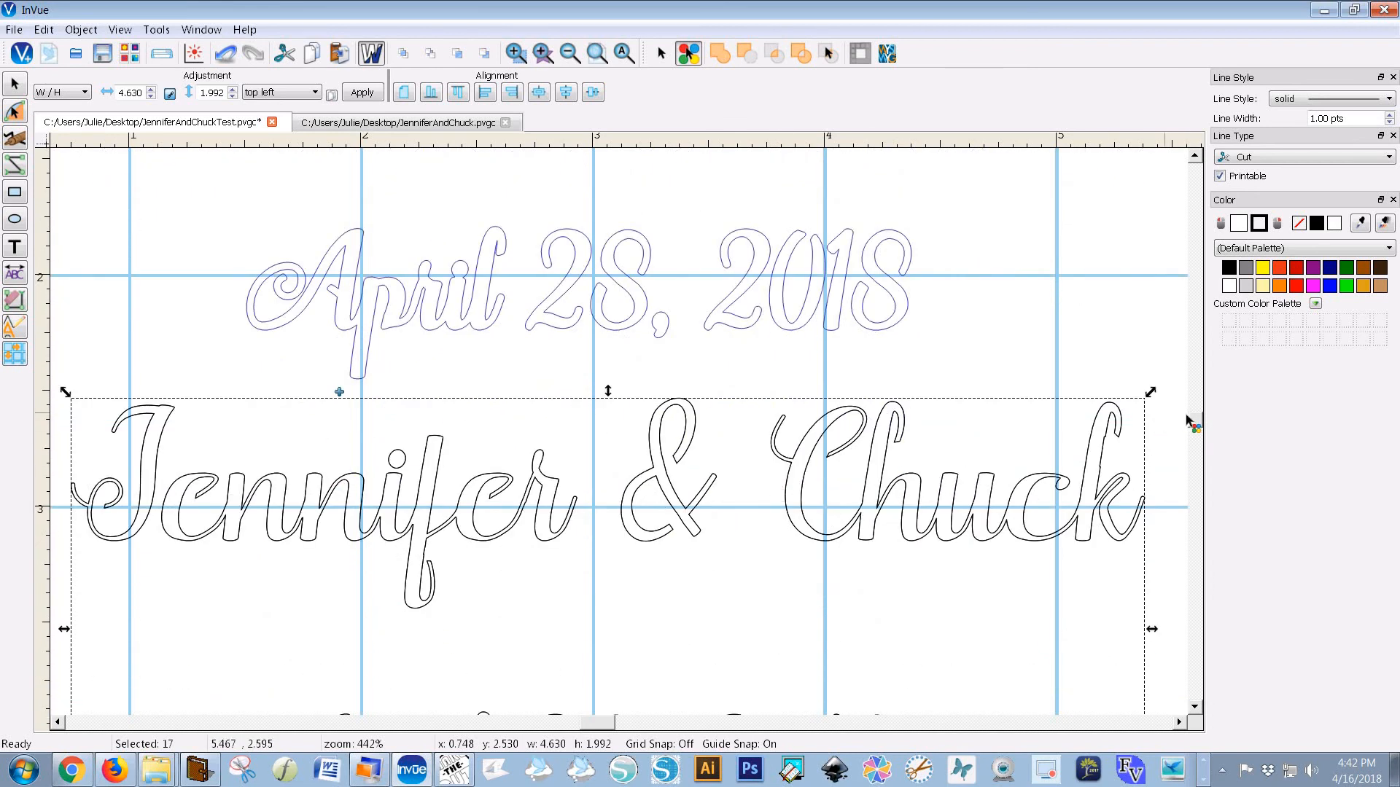
scroll(1196, 429, down, 3)
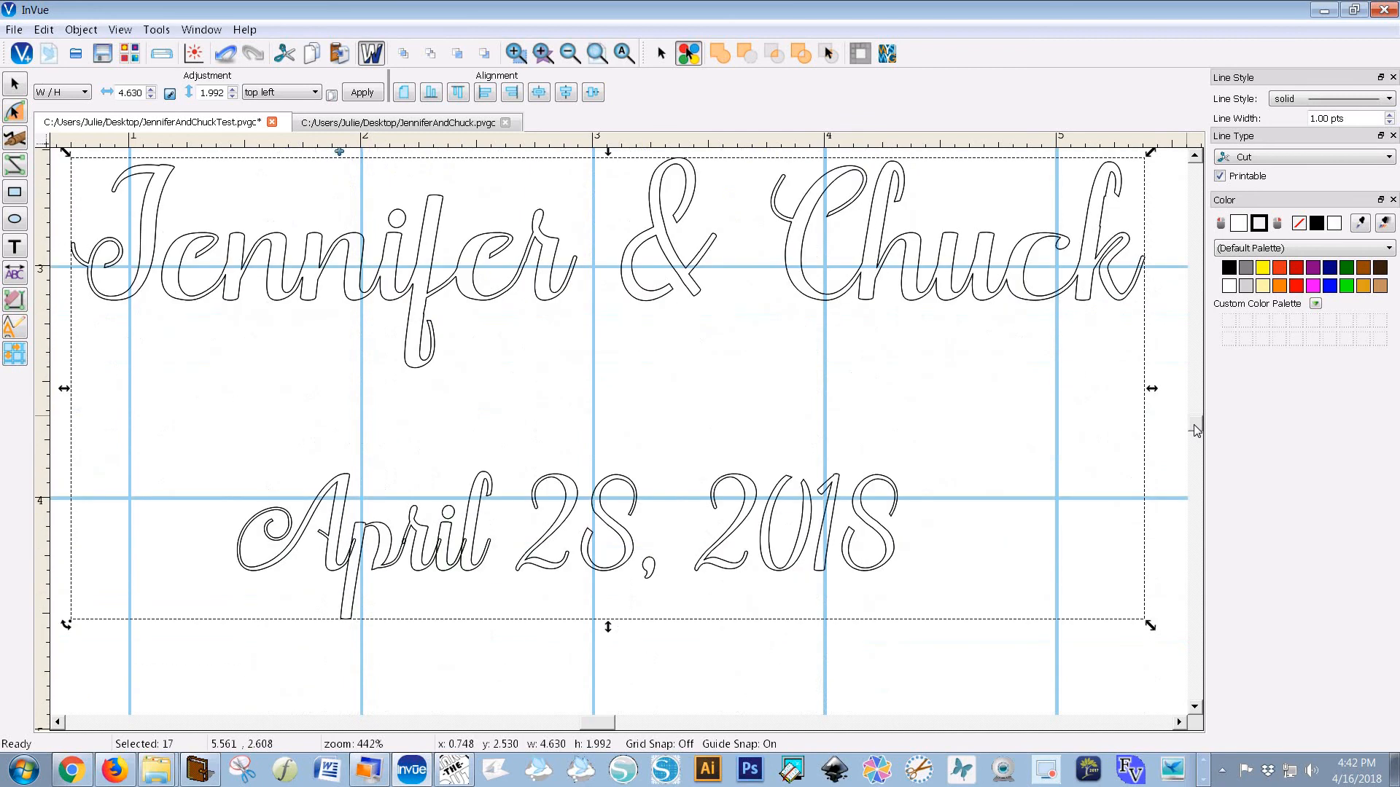
scroll(1196, 426, up, 3)
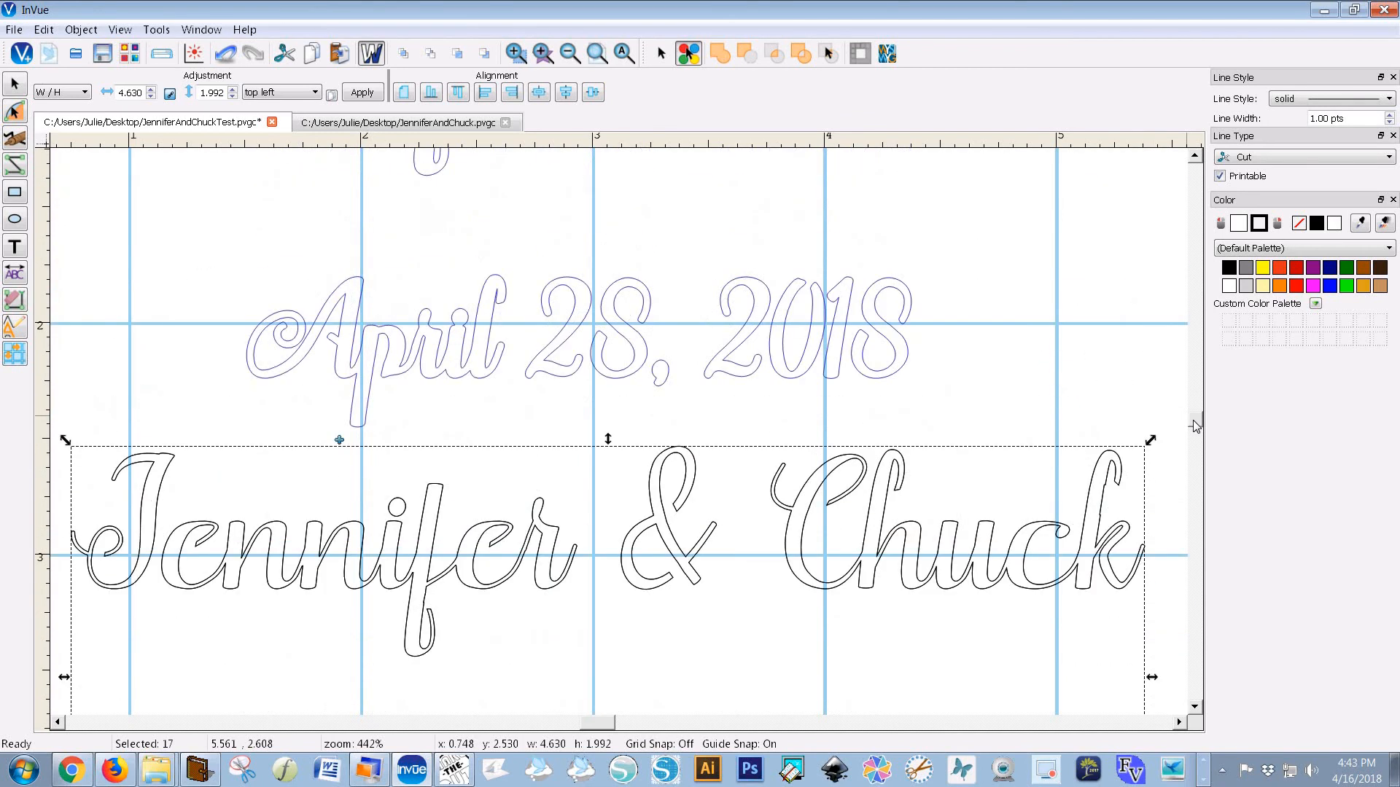
scroll(1196, 429, down, 2)
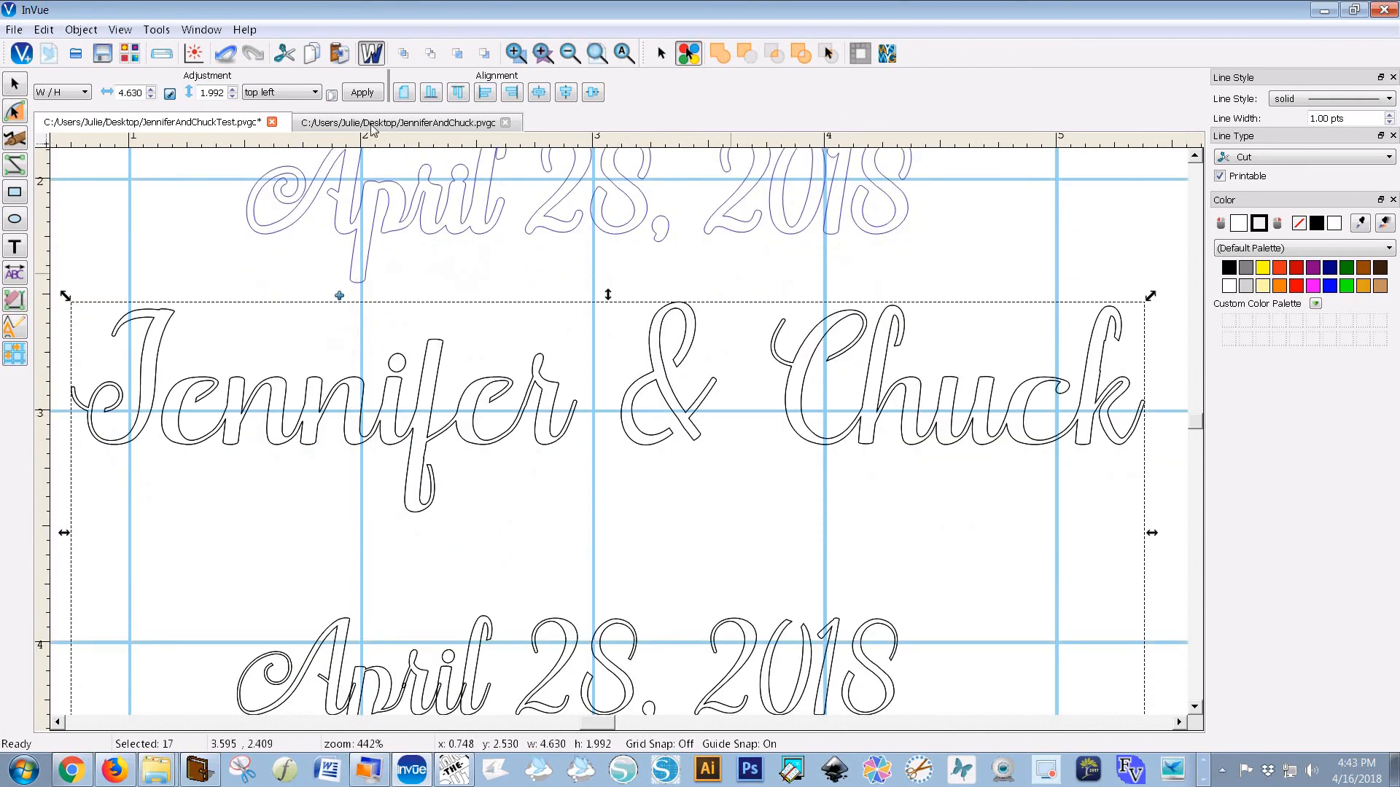
click(371, 54)
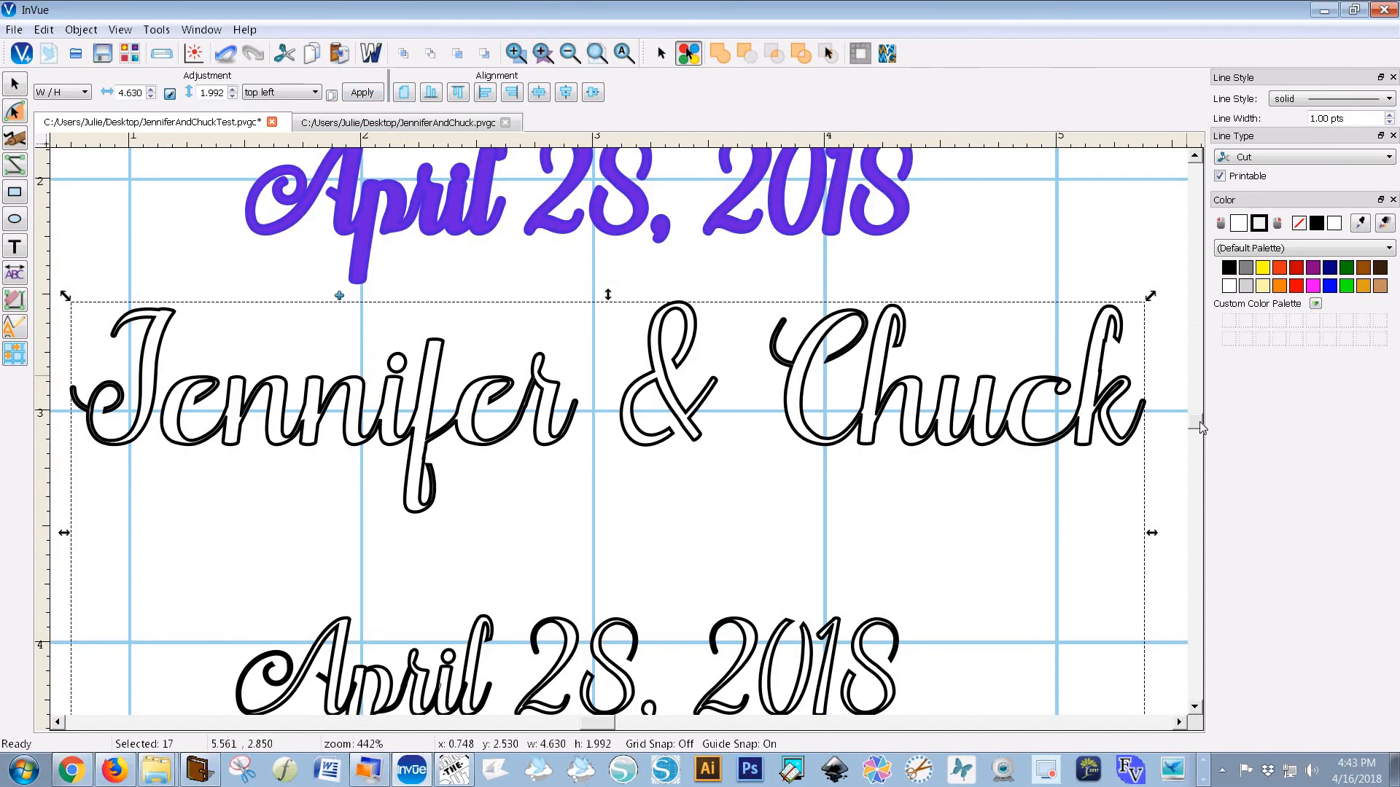
scroll(1199, 427, up, 6)
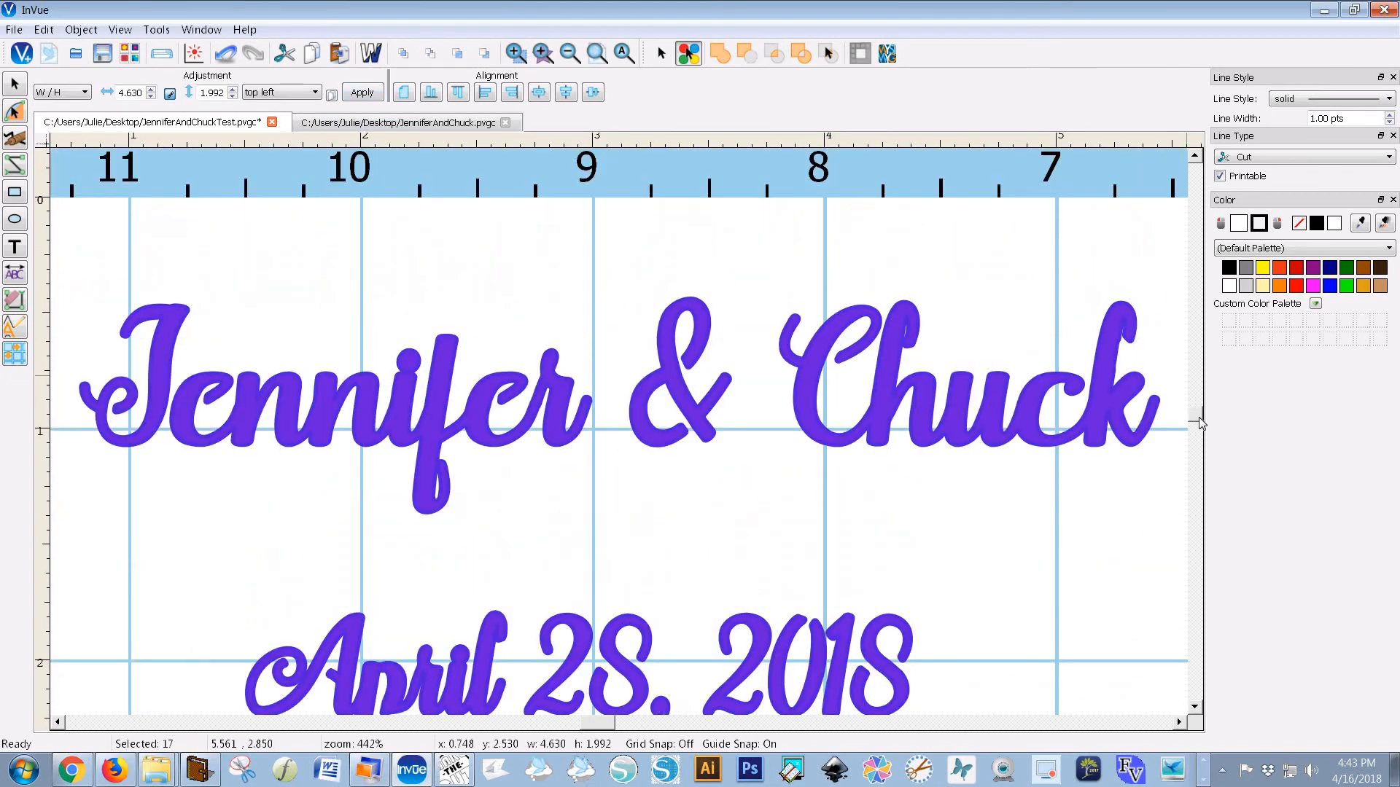
scroll(1199, 423, down, 1)
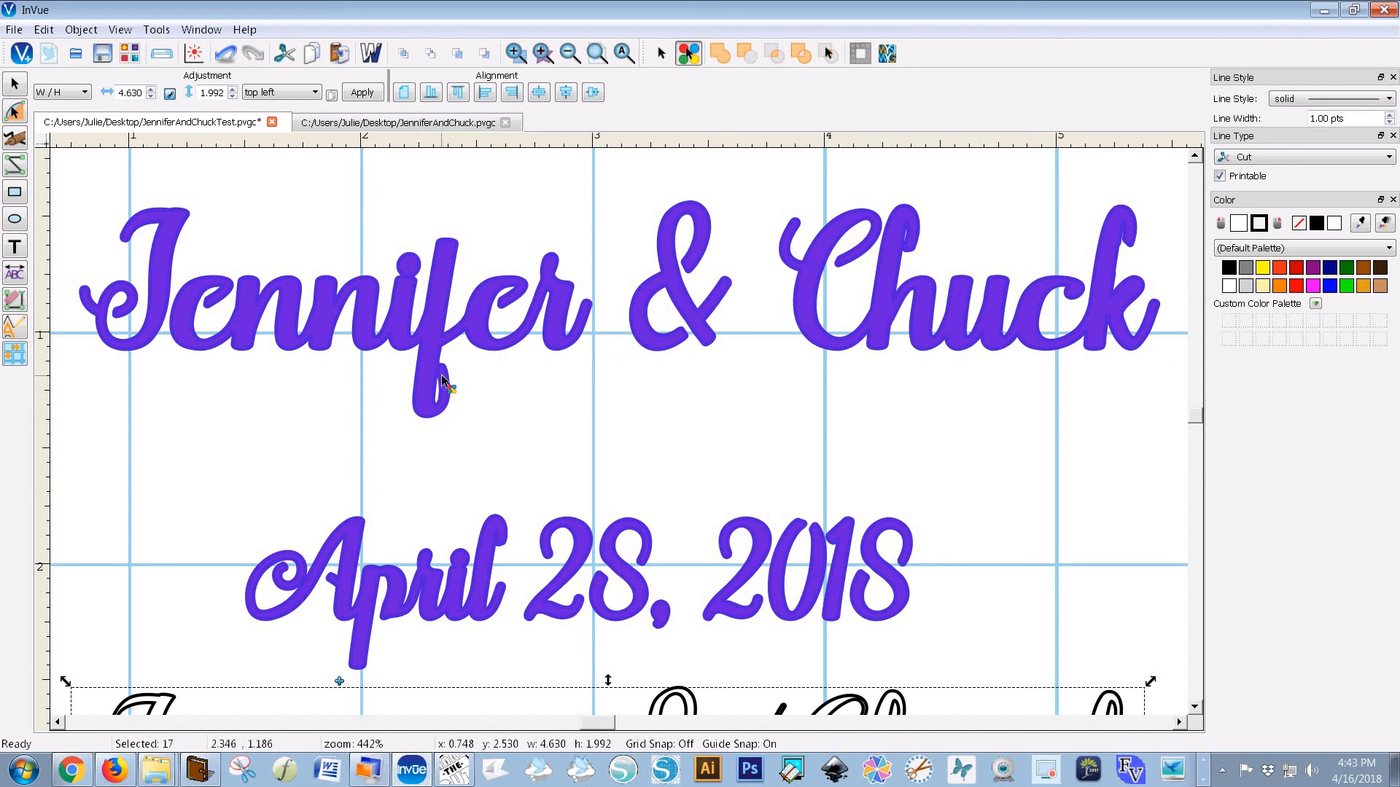
Step: Examine the tail of the outlined f in the first name up close, and restore wireframe display
click(516, 54)
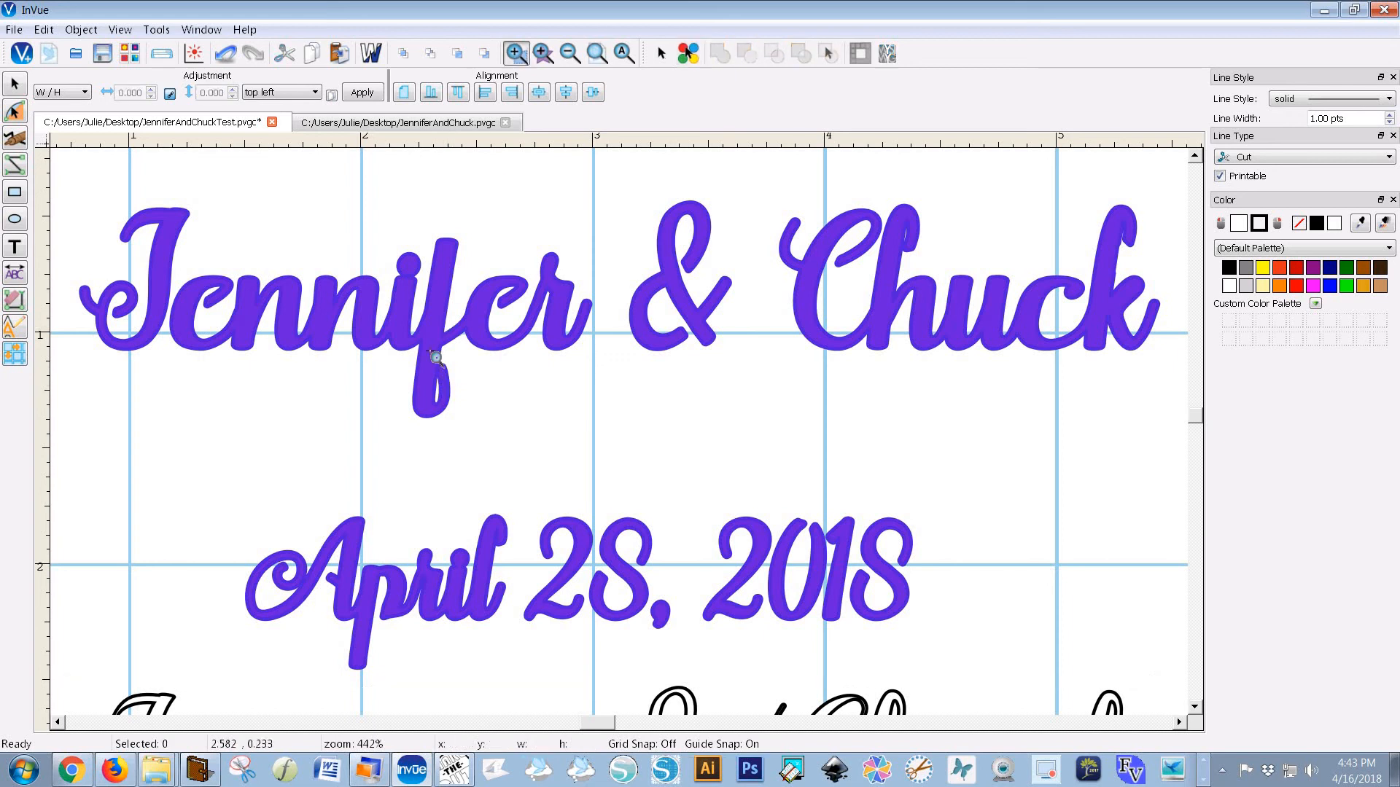
drag(413, 354, 462, 391)
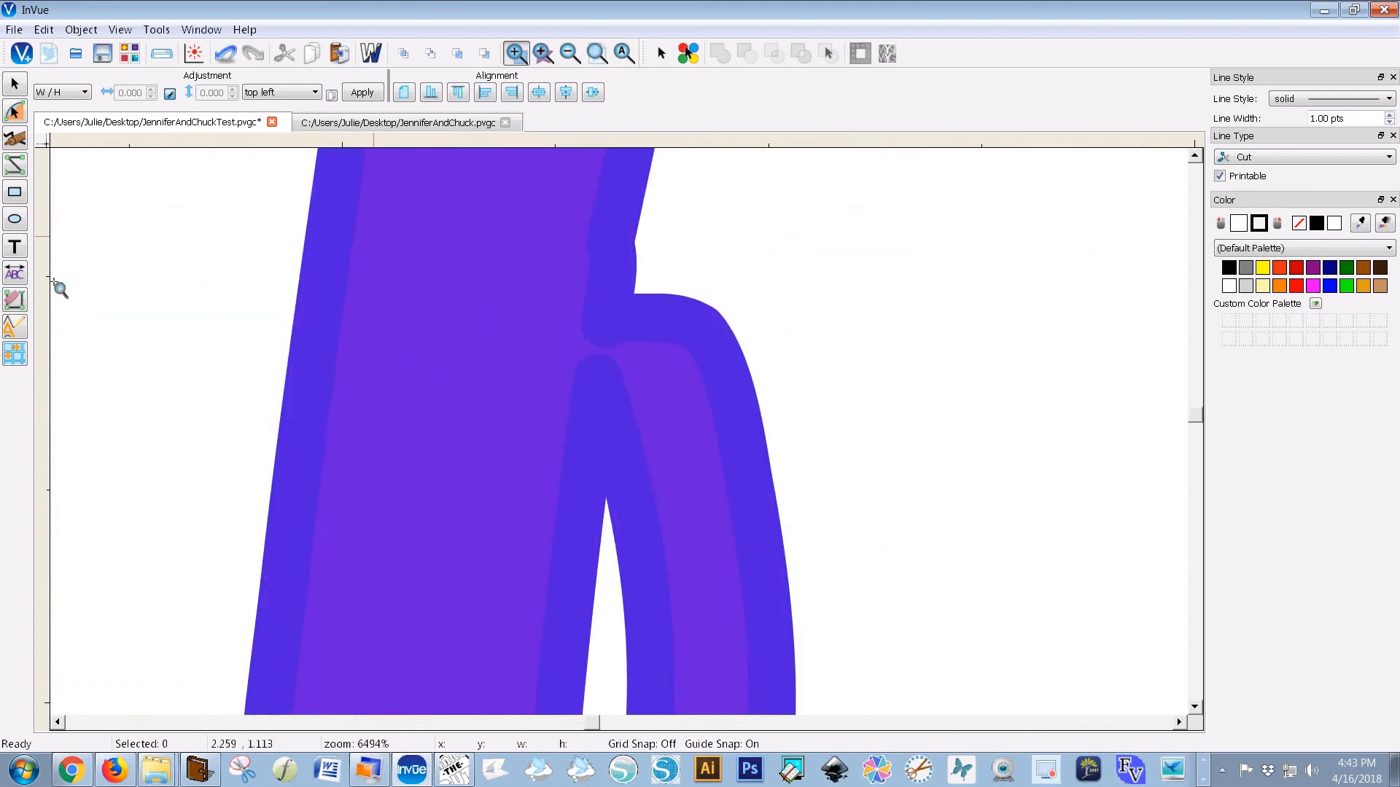
click(16, 302)
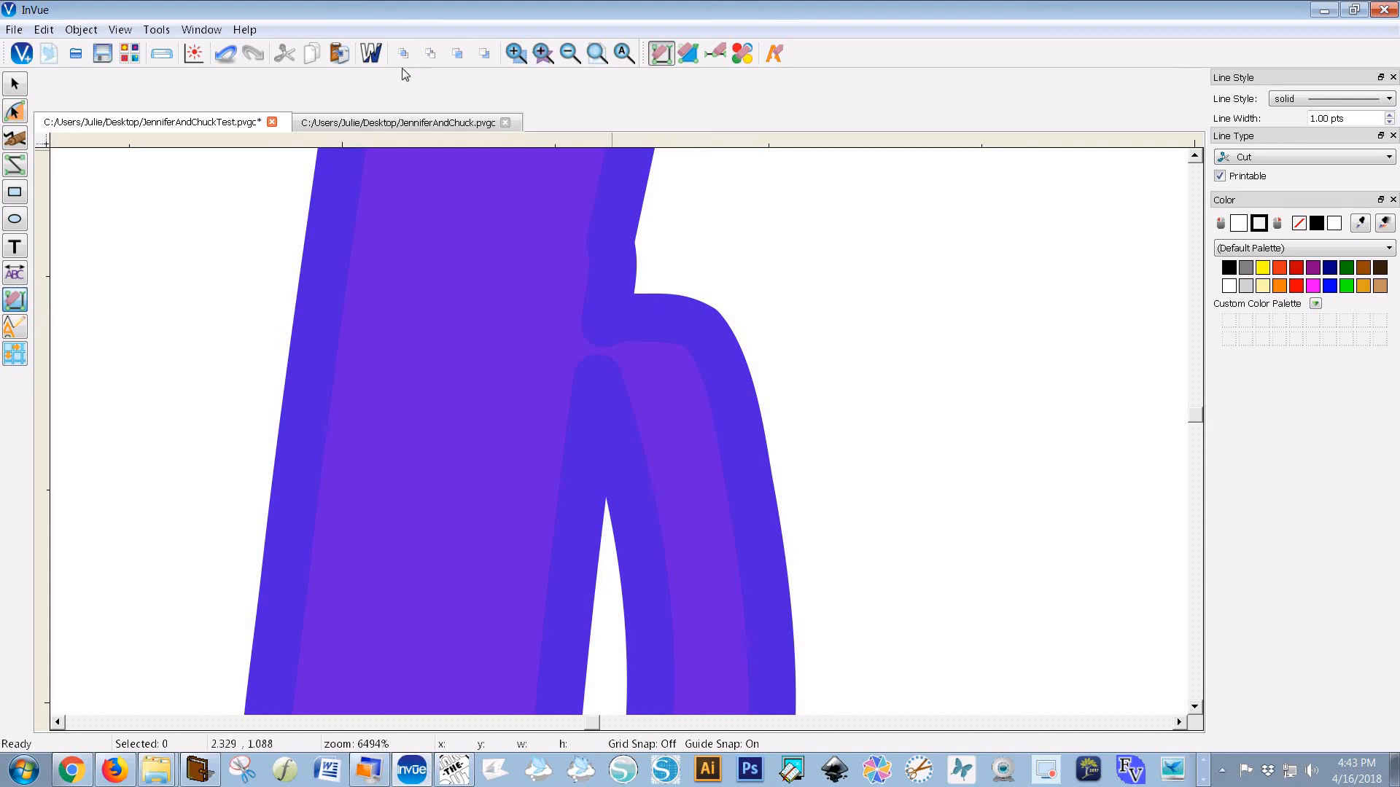
click(372, 54)
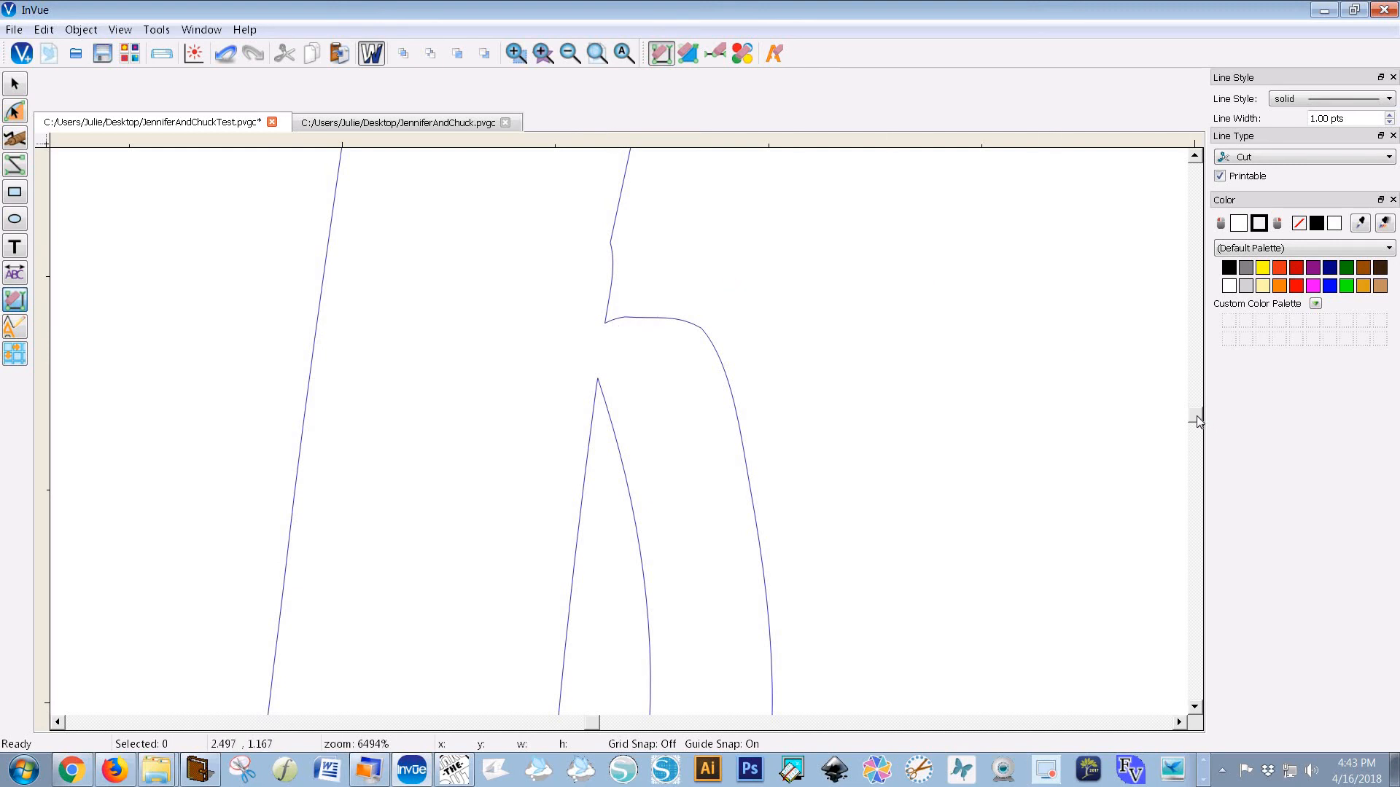
drag(1196, 417, 1196, 415)
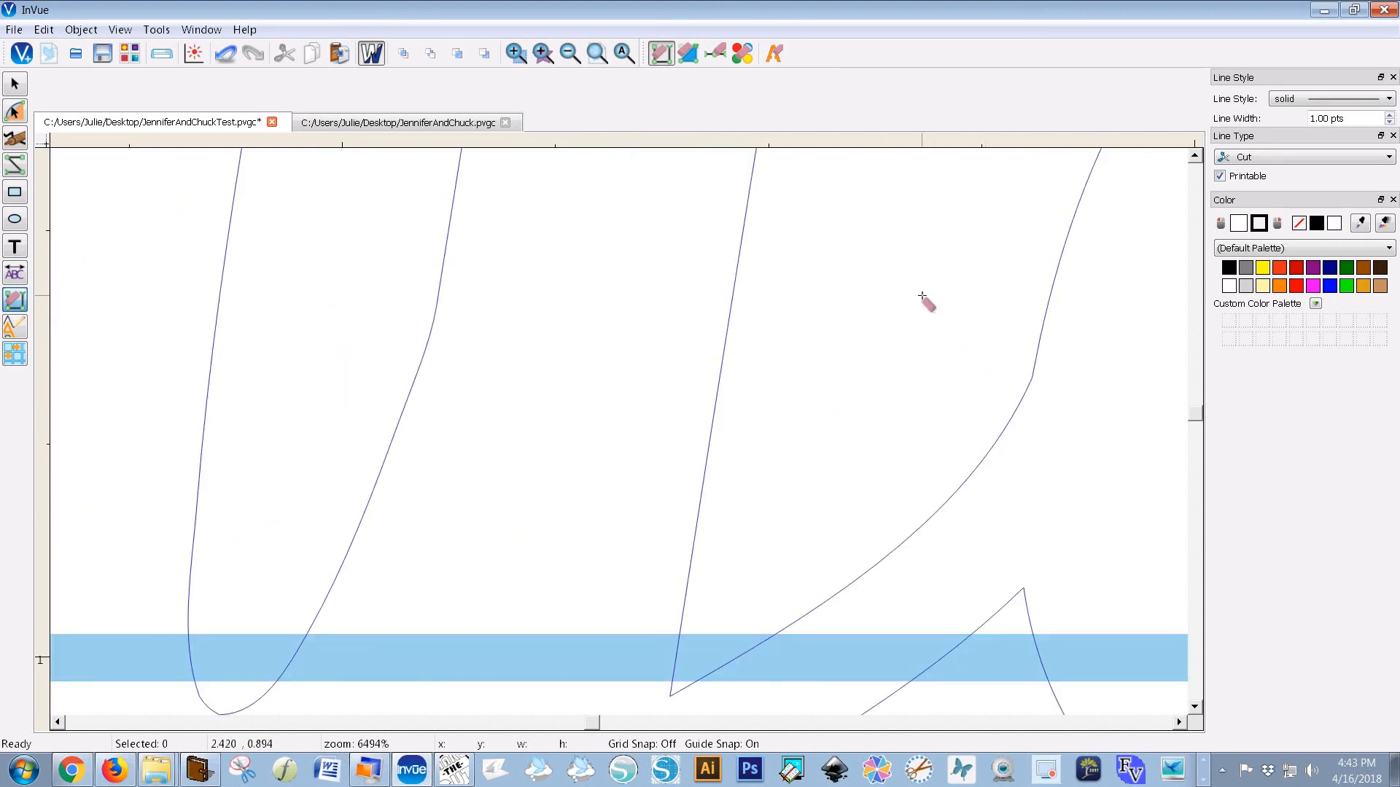
scroll(923, 297, down, 2)
scroll(922, 297, down, 3)
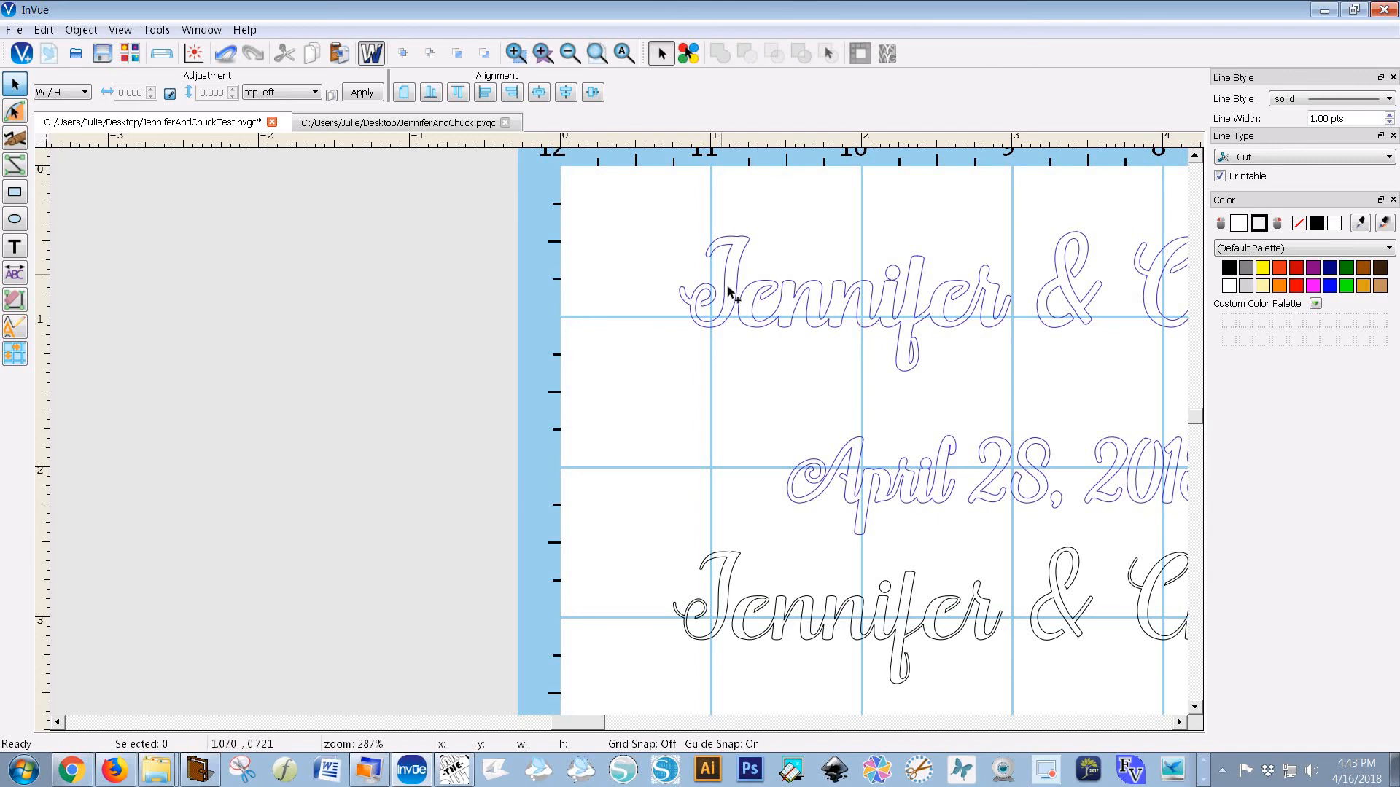
Step: Ungroup the purple outline lettering of the names and the date into separate shapes
click(911, 255)
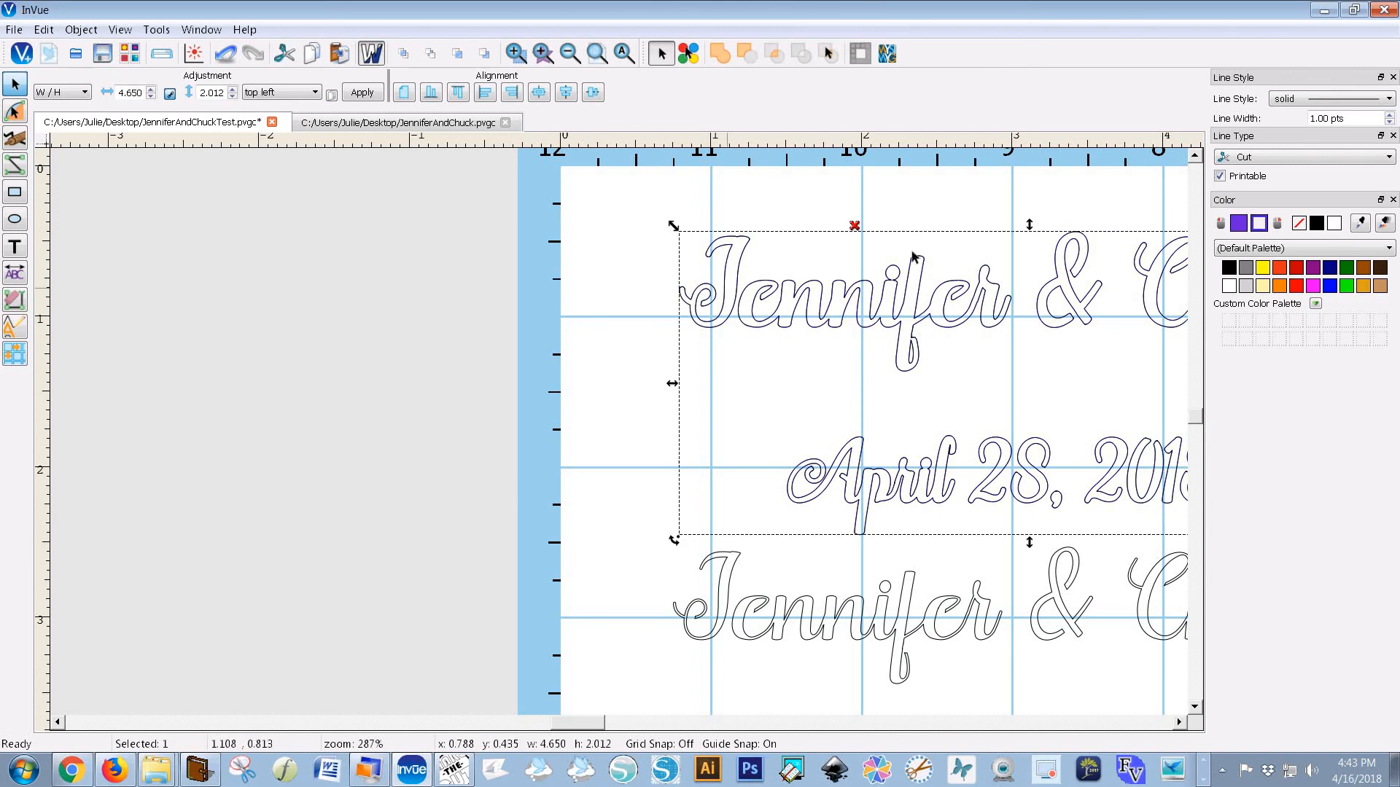
click(855, 227)
drag(592, 723, 612, 722)
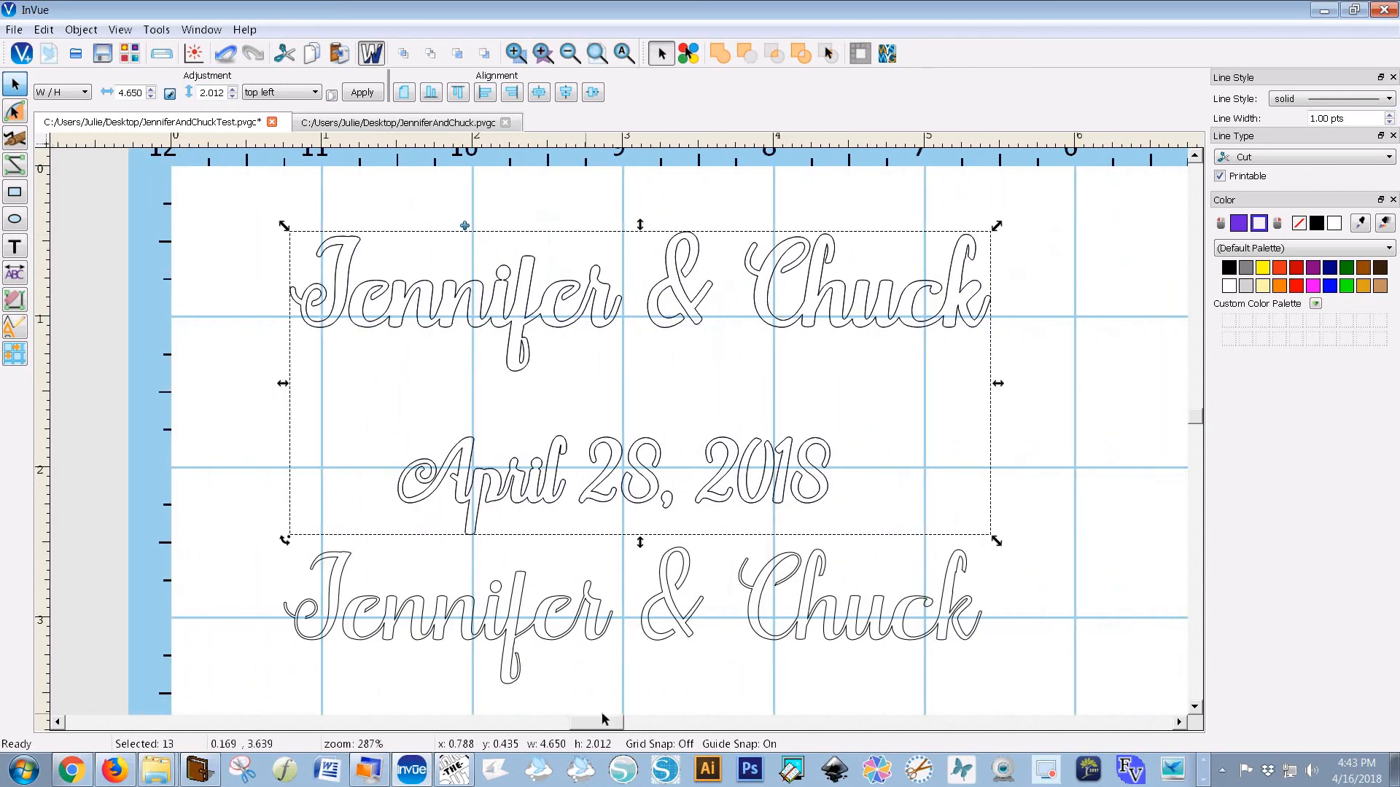
Step: Erase the part of the first name's outlined f that closes its tail loop, including the small leftover sliver at the stem
click(14, 299)
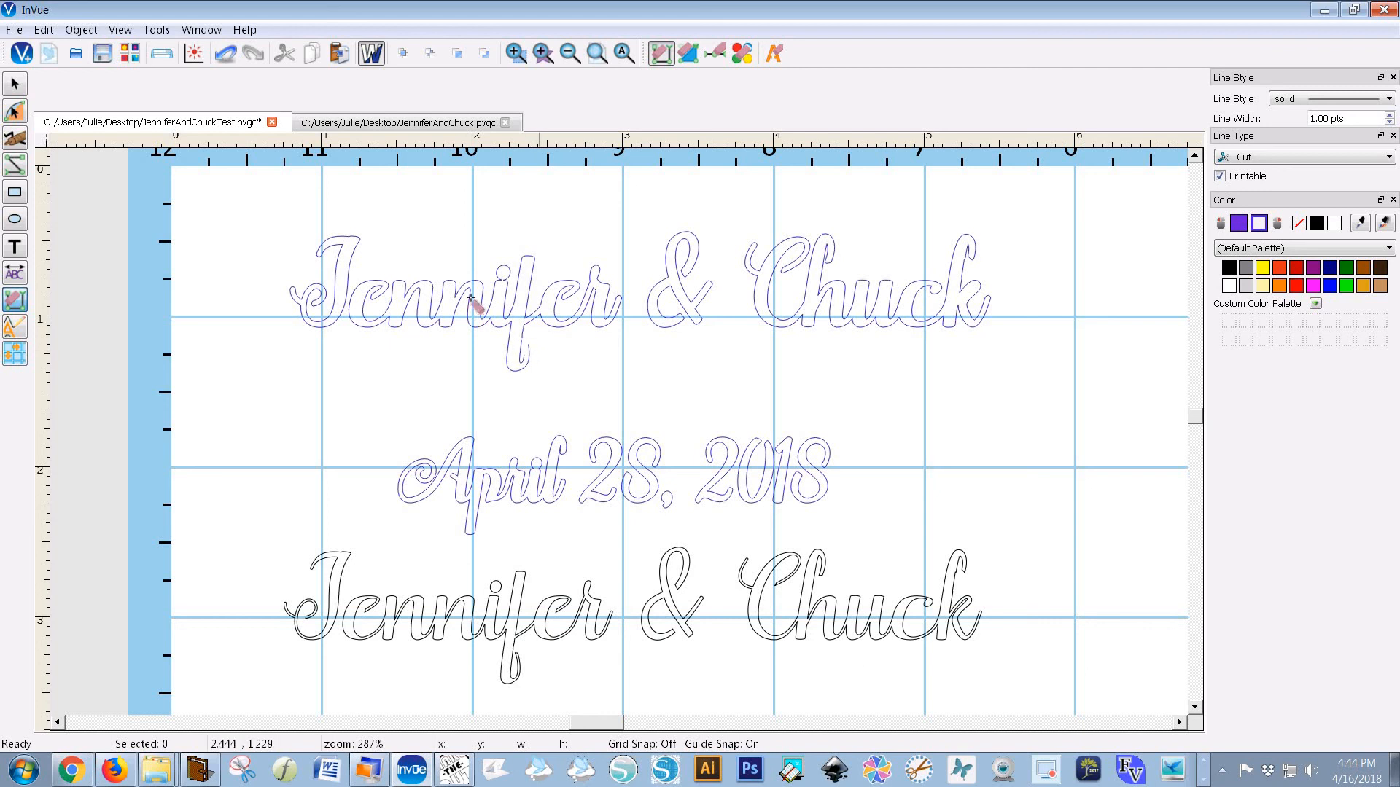
click(516, 52)
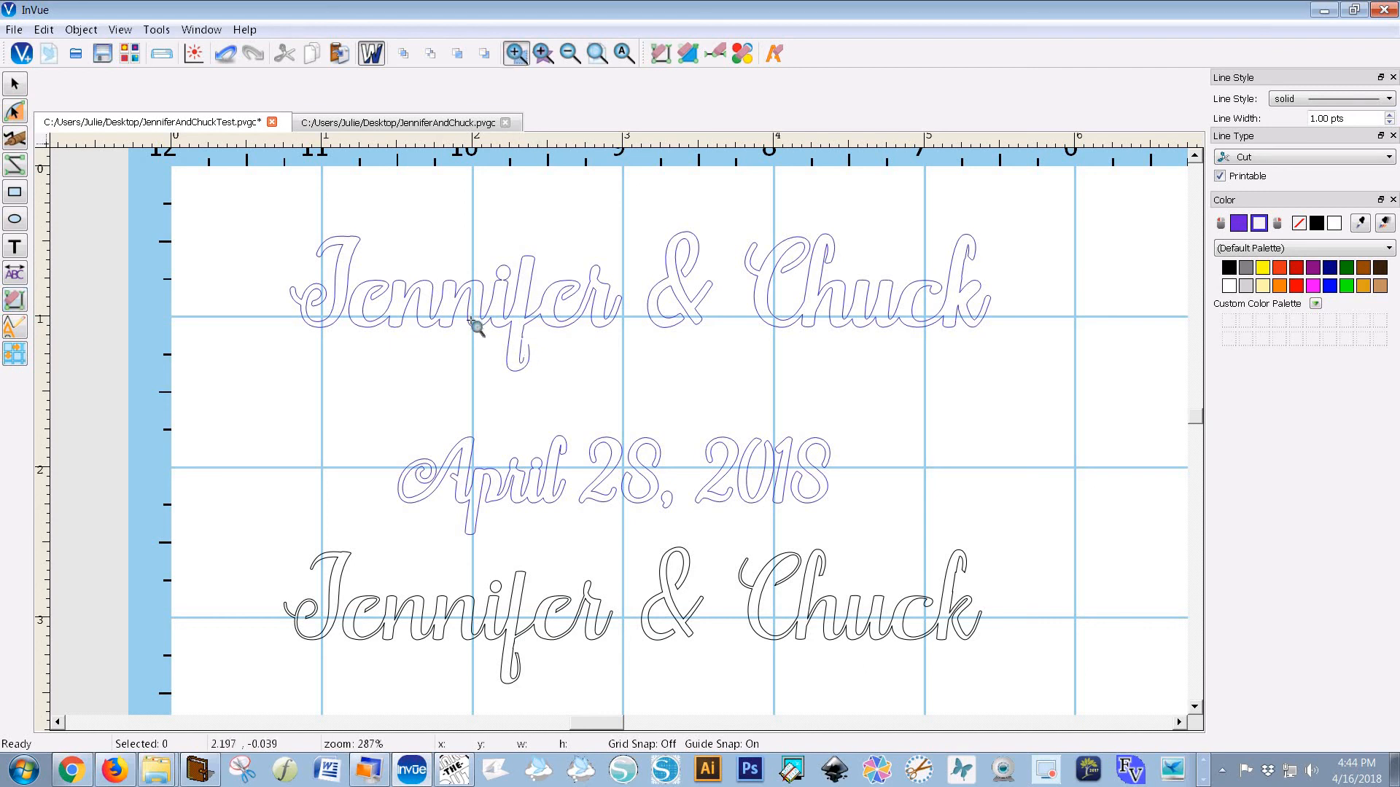
drag(472, 315, 578, 405)
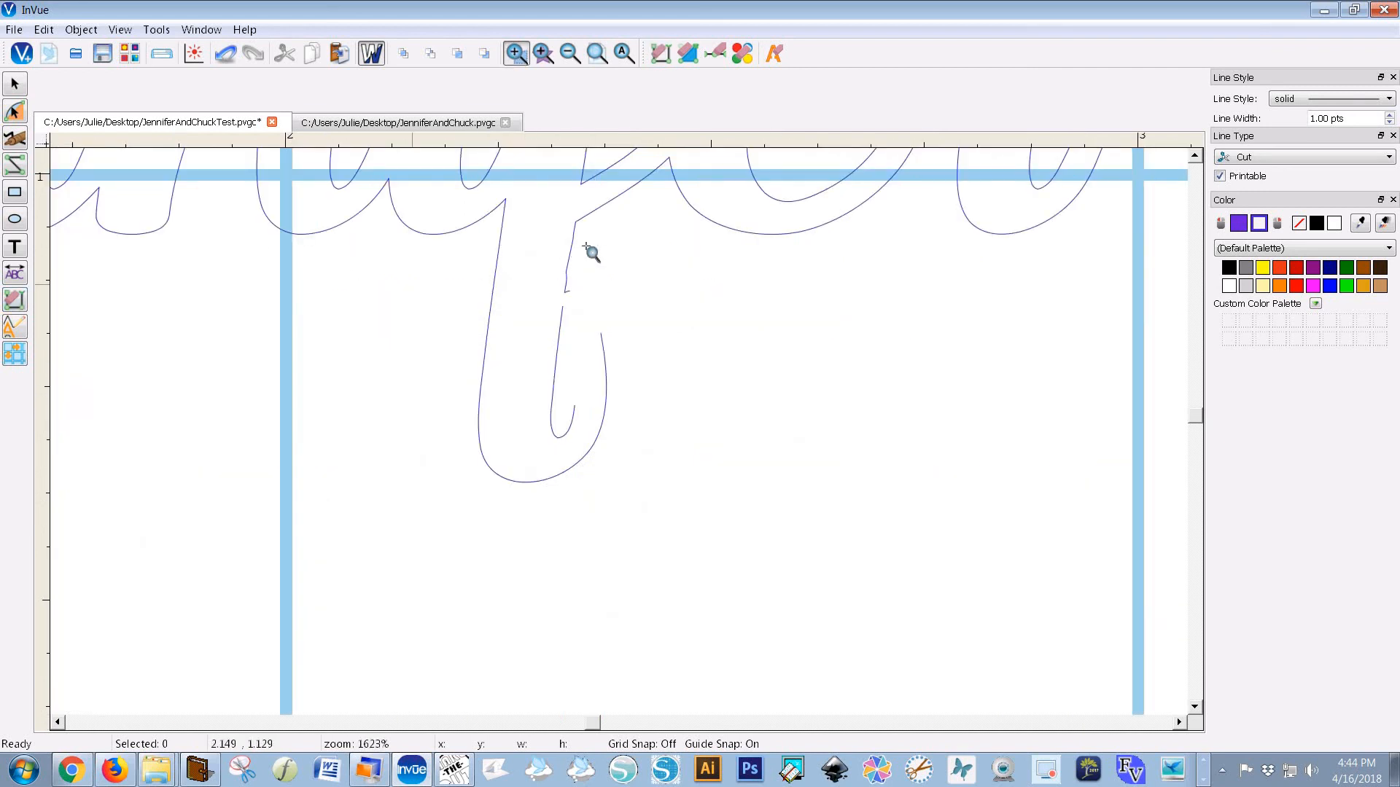
click(16, 306)
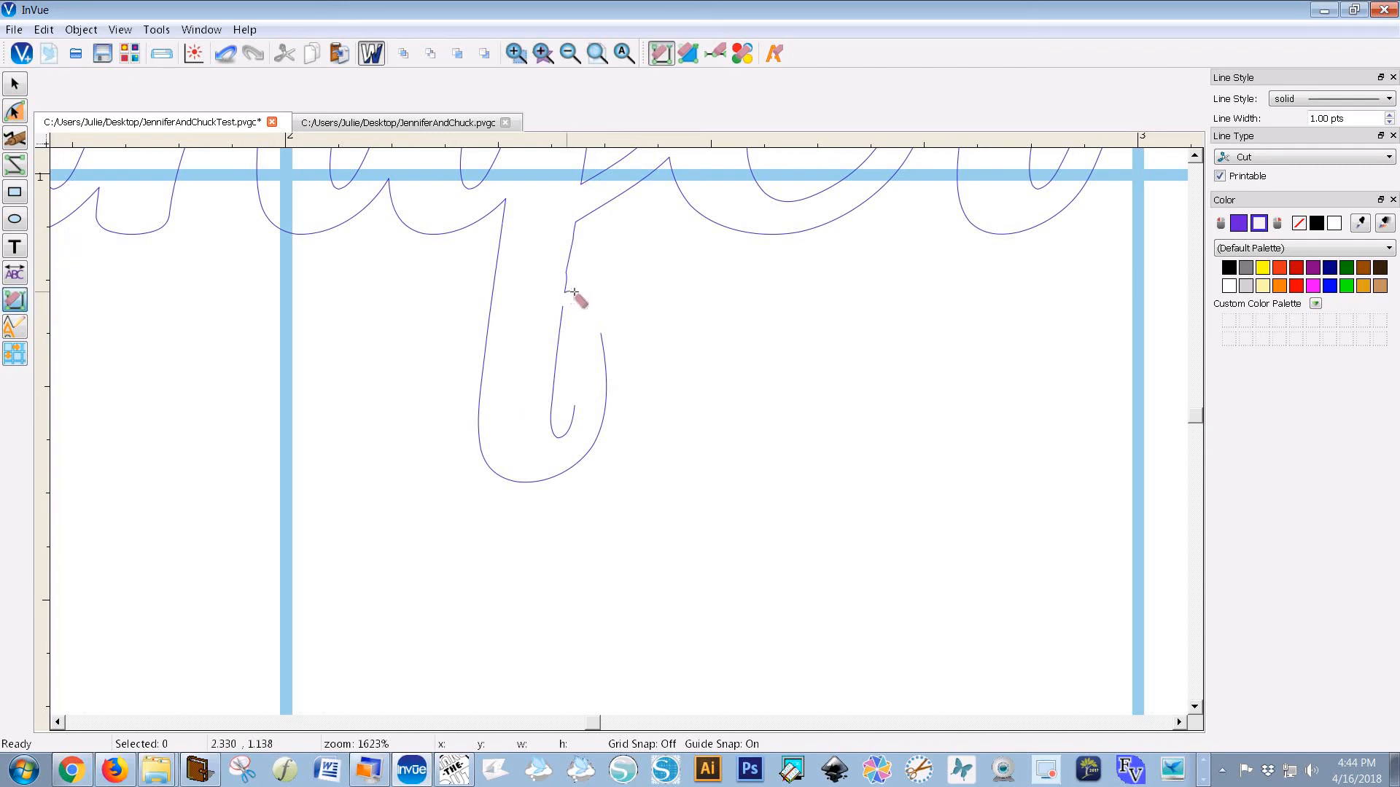
click(16, 110)
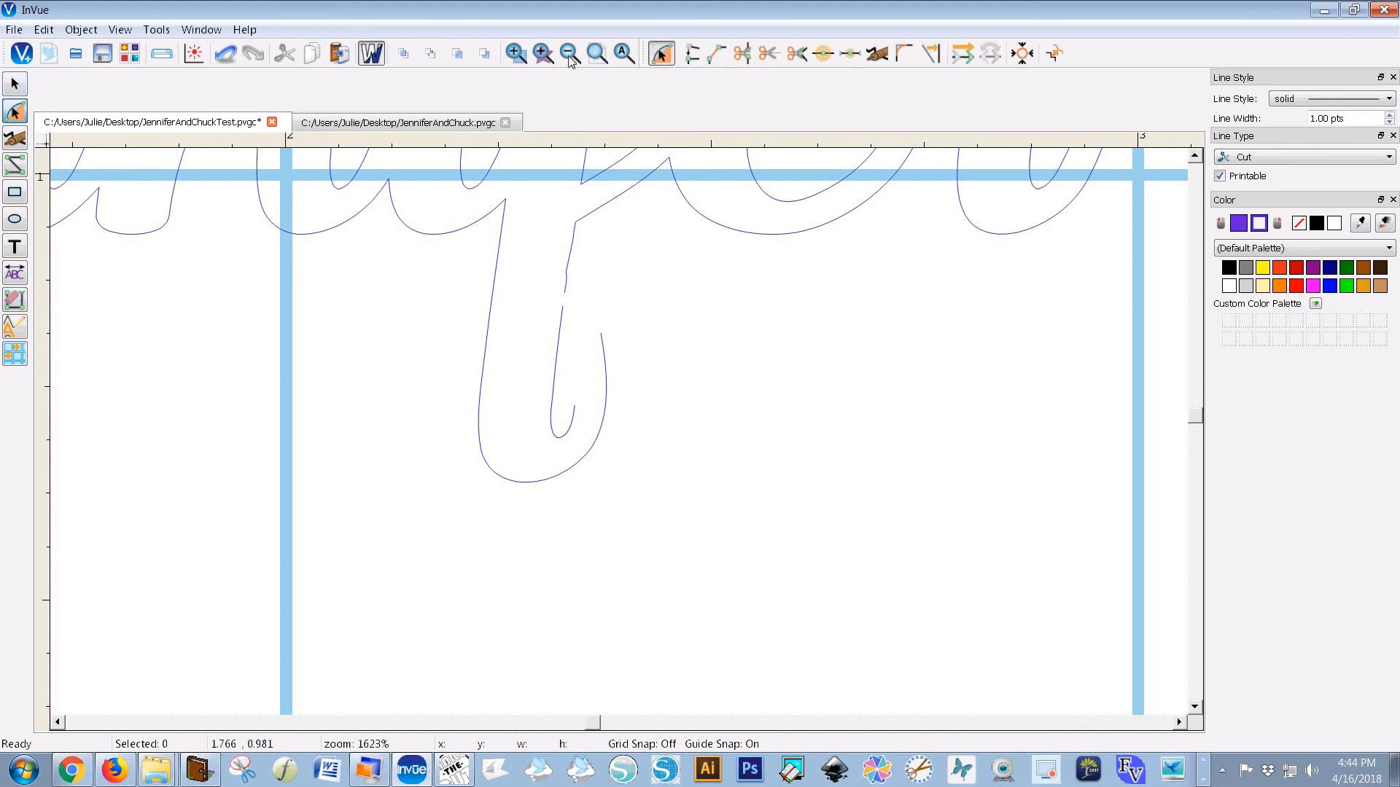
Step: Join the two open ends on the f's stem and the two open ends at the tip of its tail
click(714, 57)
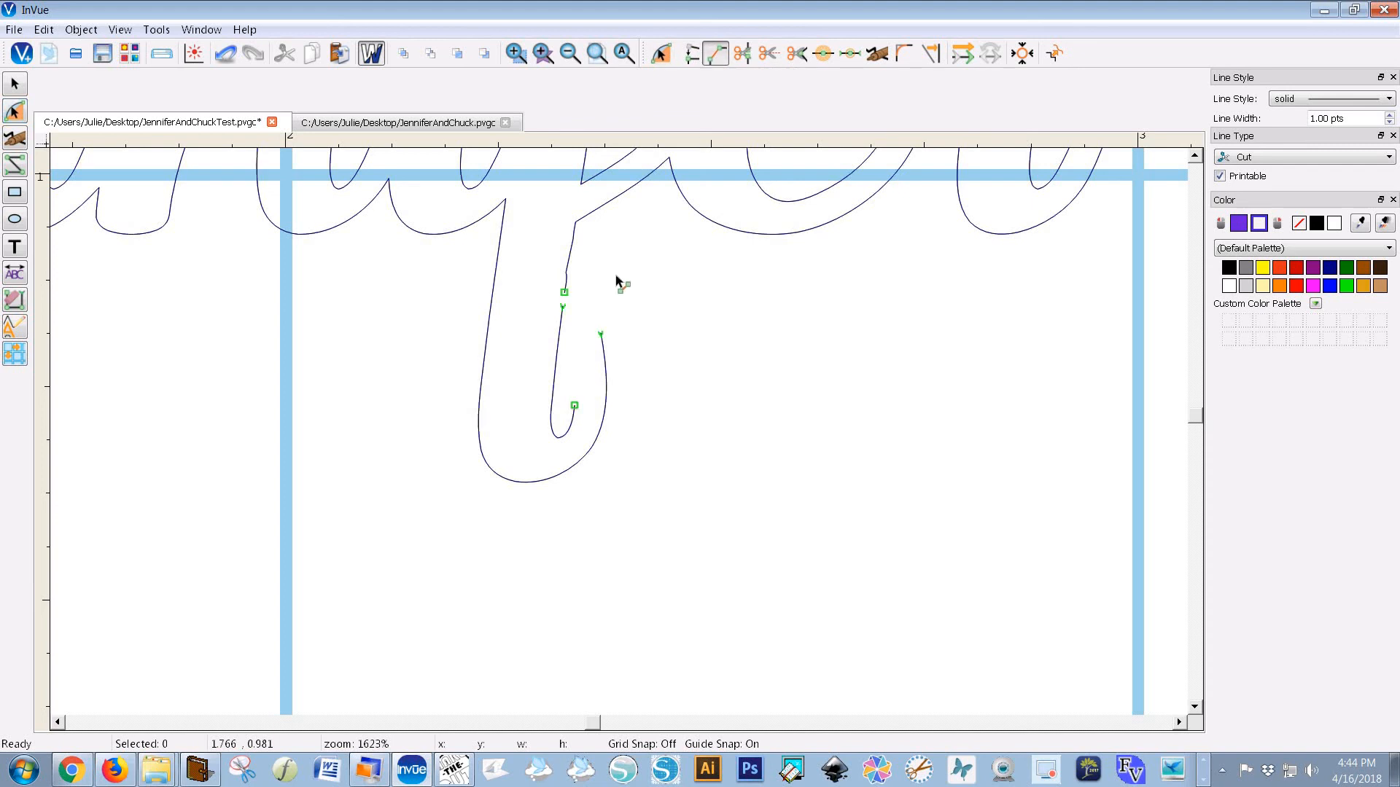
drag(592, 271, 547, 325)
drag(576, 317, 634, 436)
drag(569, 330, 566, 316)
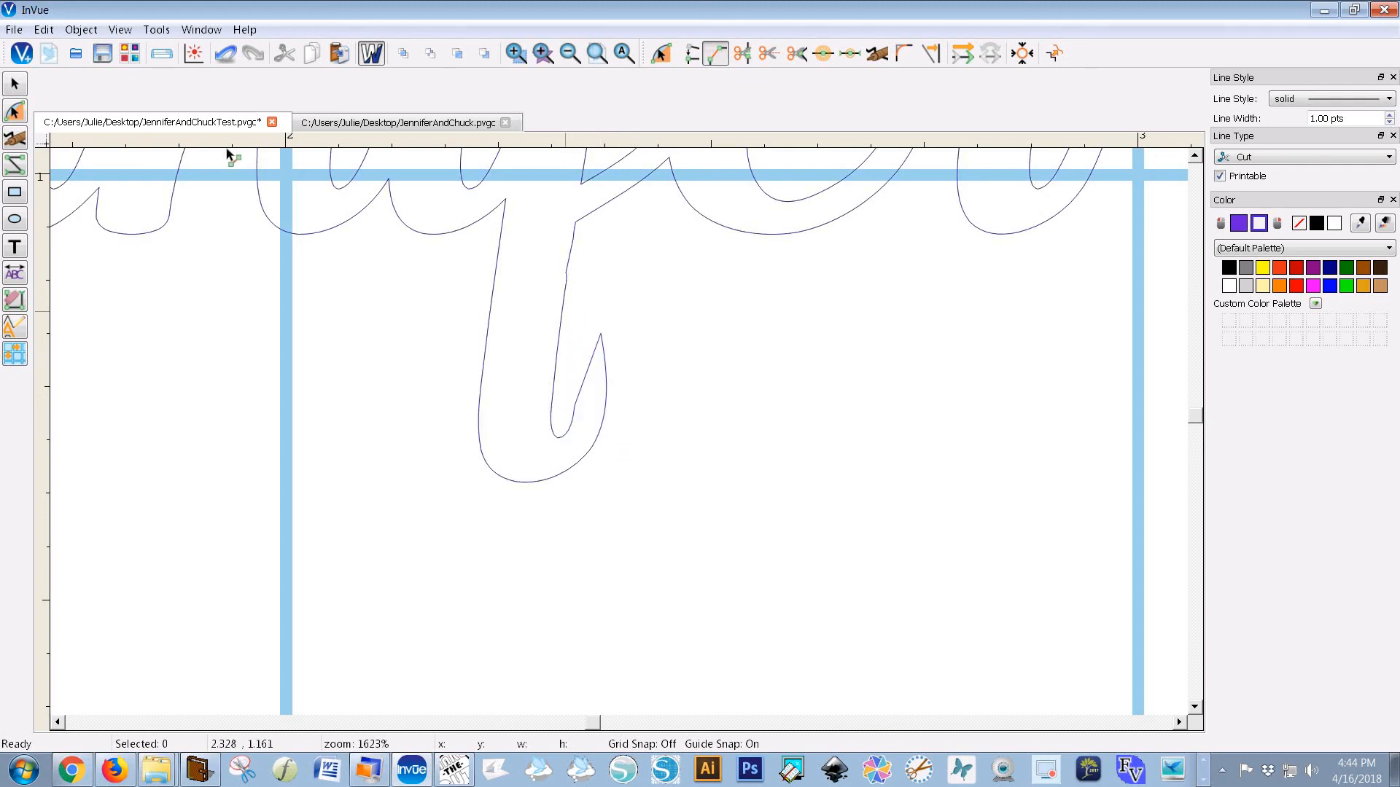
Step: Move the inner node of the f's tail tip up level with the outer one to give the tail a blunt end
click(15, 111)
click(578, 390)
drag(578, 390, 587, 337)
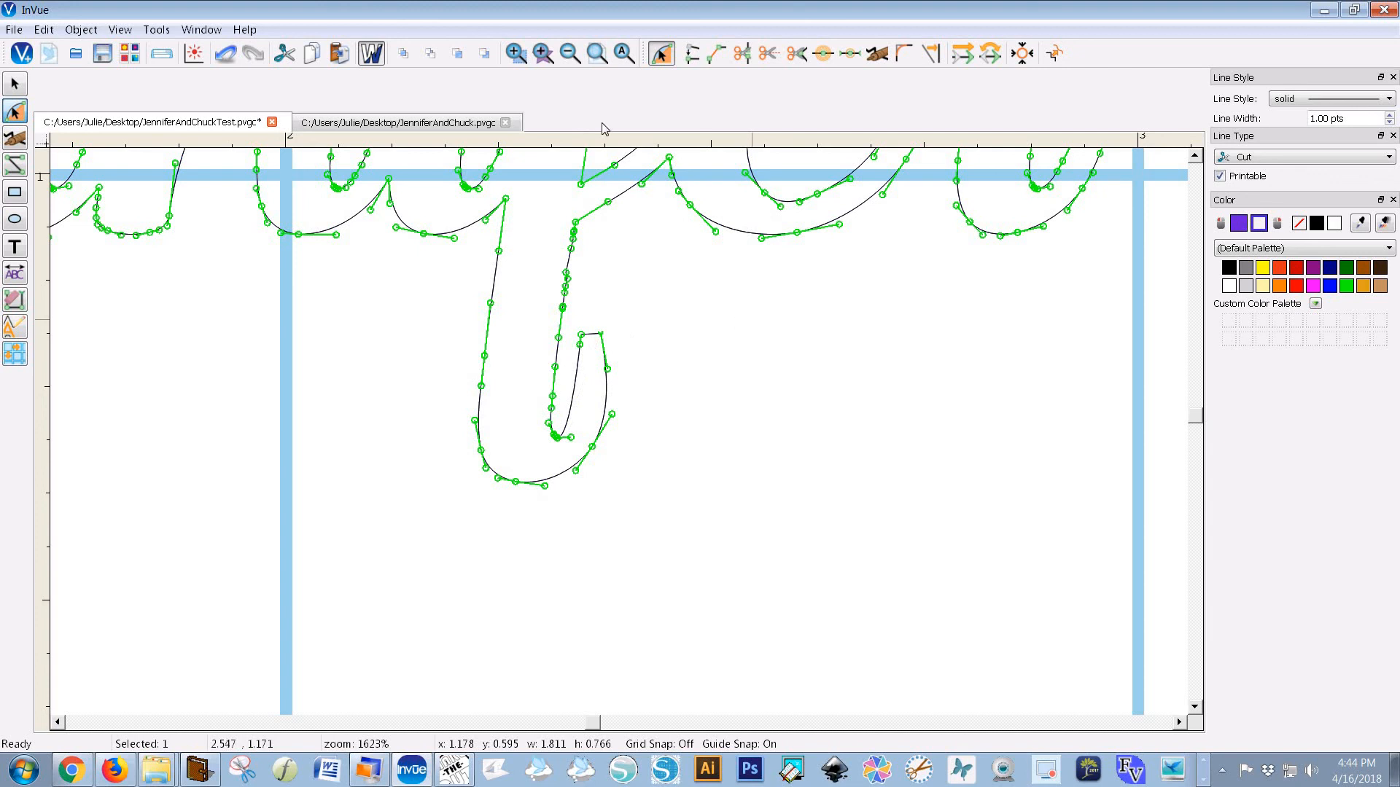
Step: Turn off wireframe display, clear the selection, and compare the filled purple lettering with the original black lettering below it
click(626, 59)
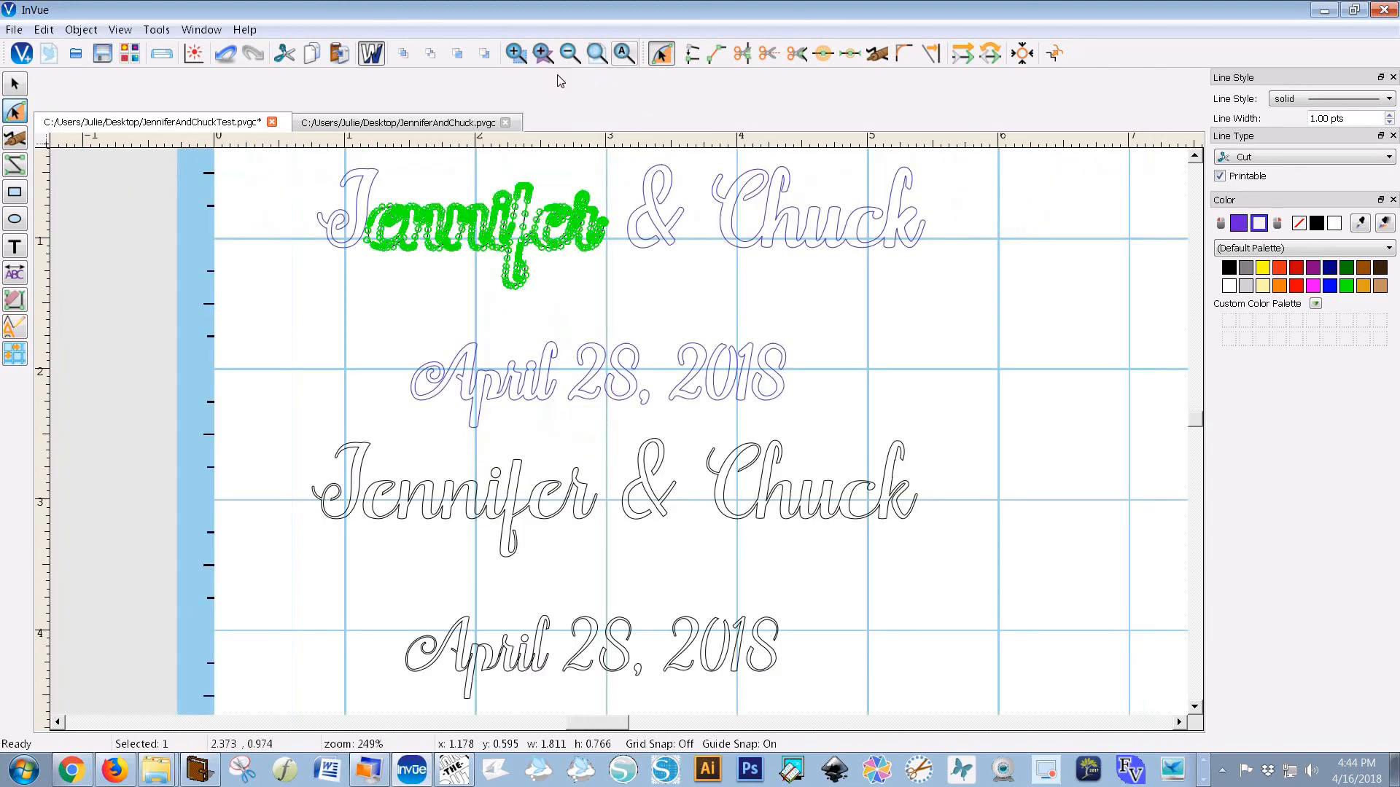
click(15, 84)
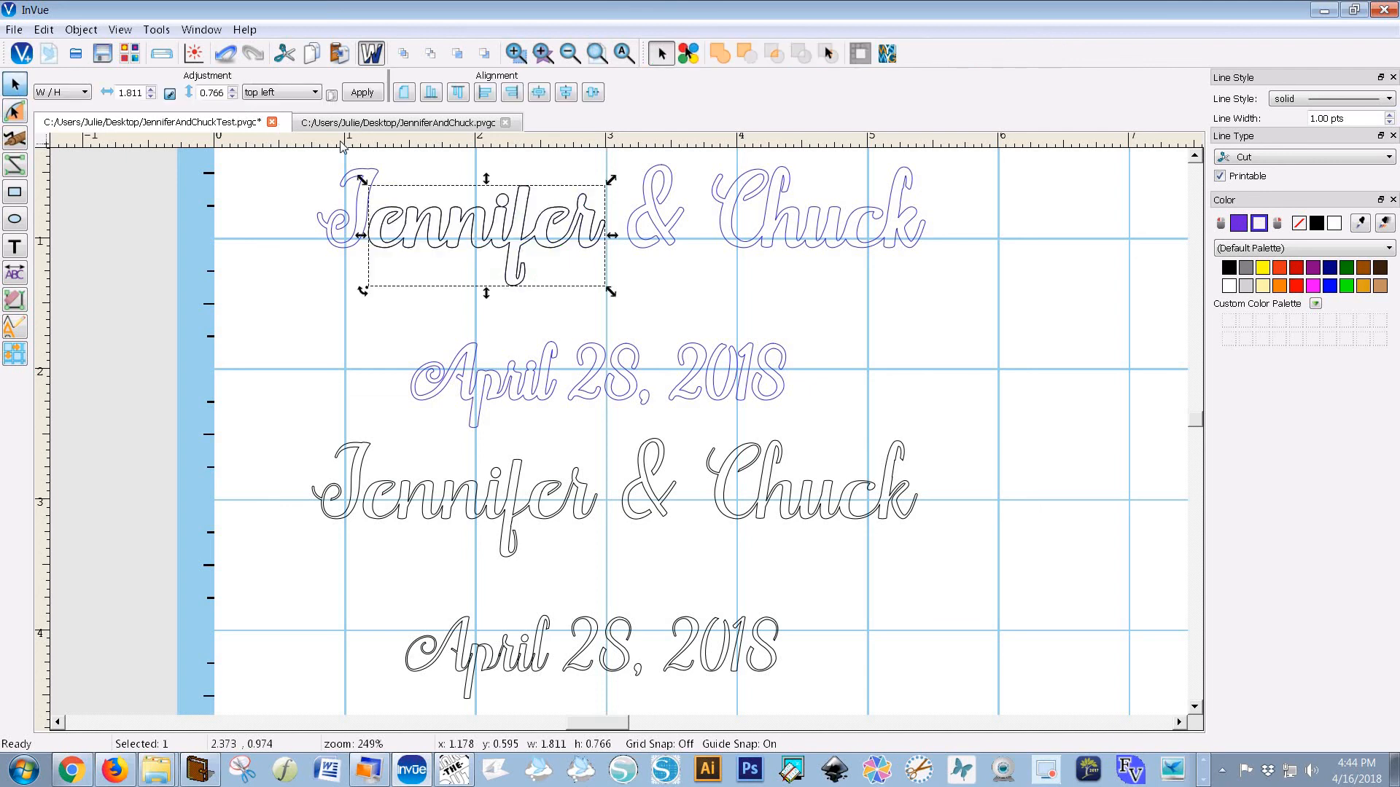
click(372, 53)
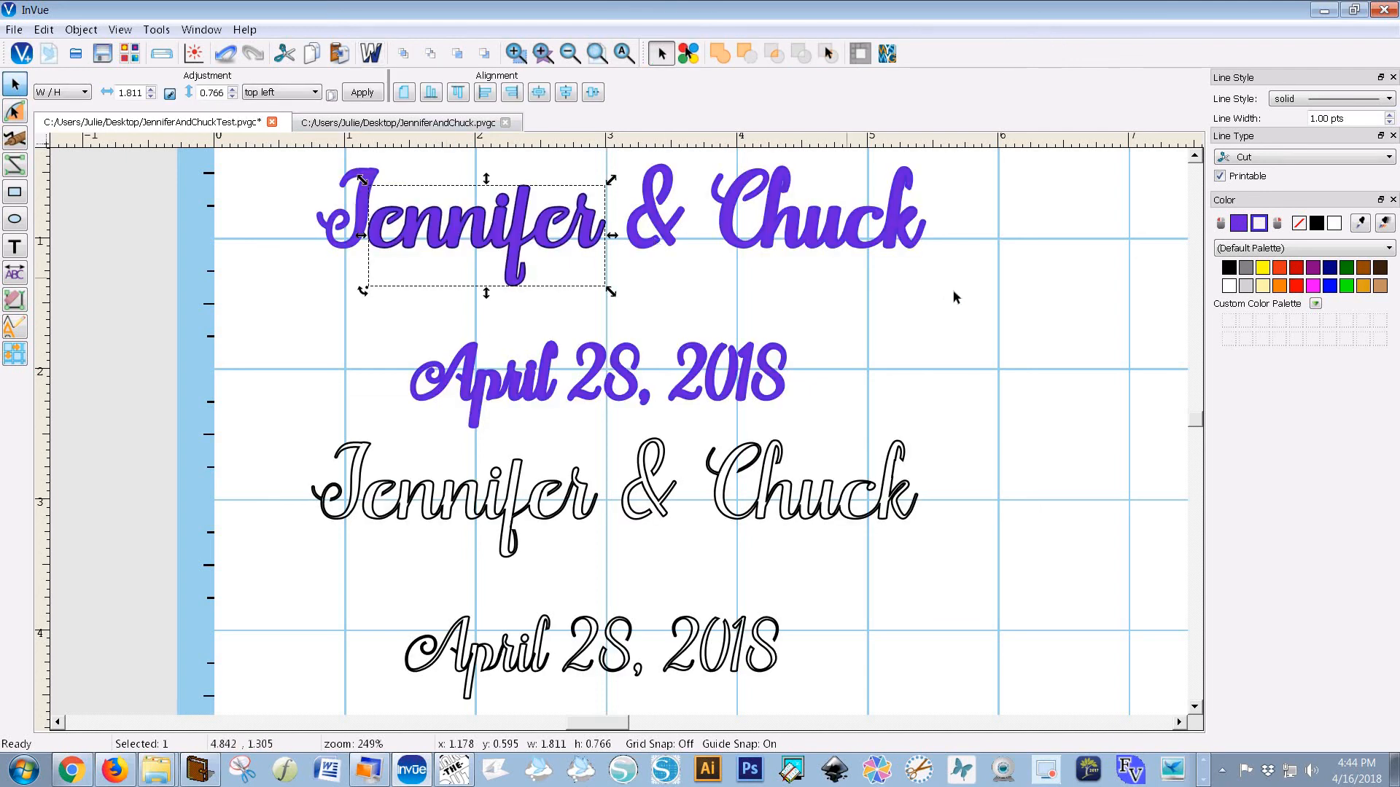
click(882, 264)
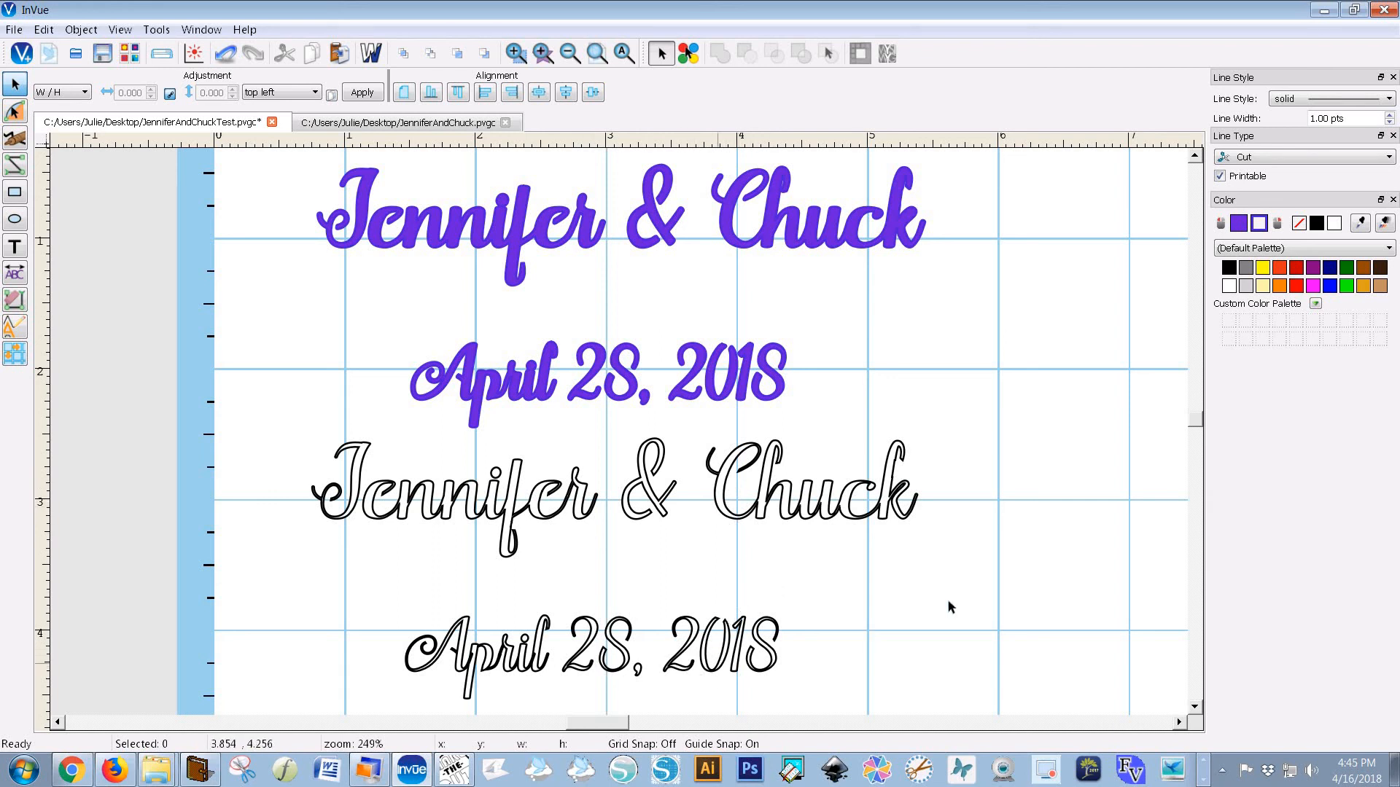
scroll(1193, 426, down, 1)
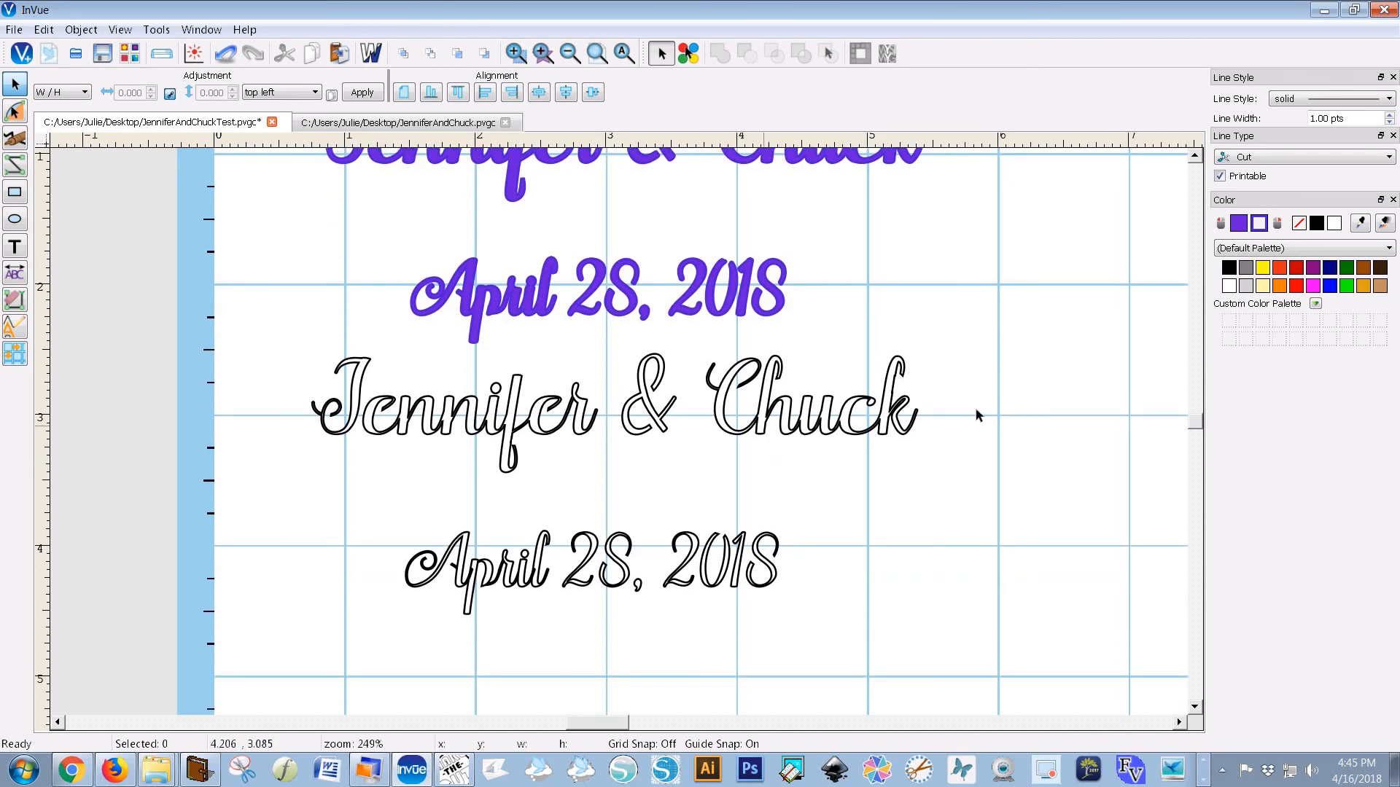
scroll(1197, 423, up, 1)
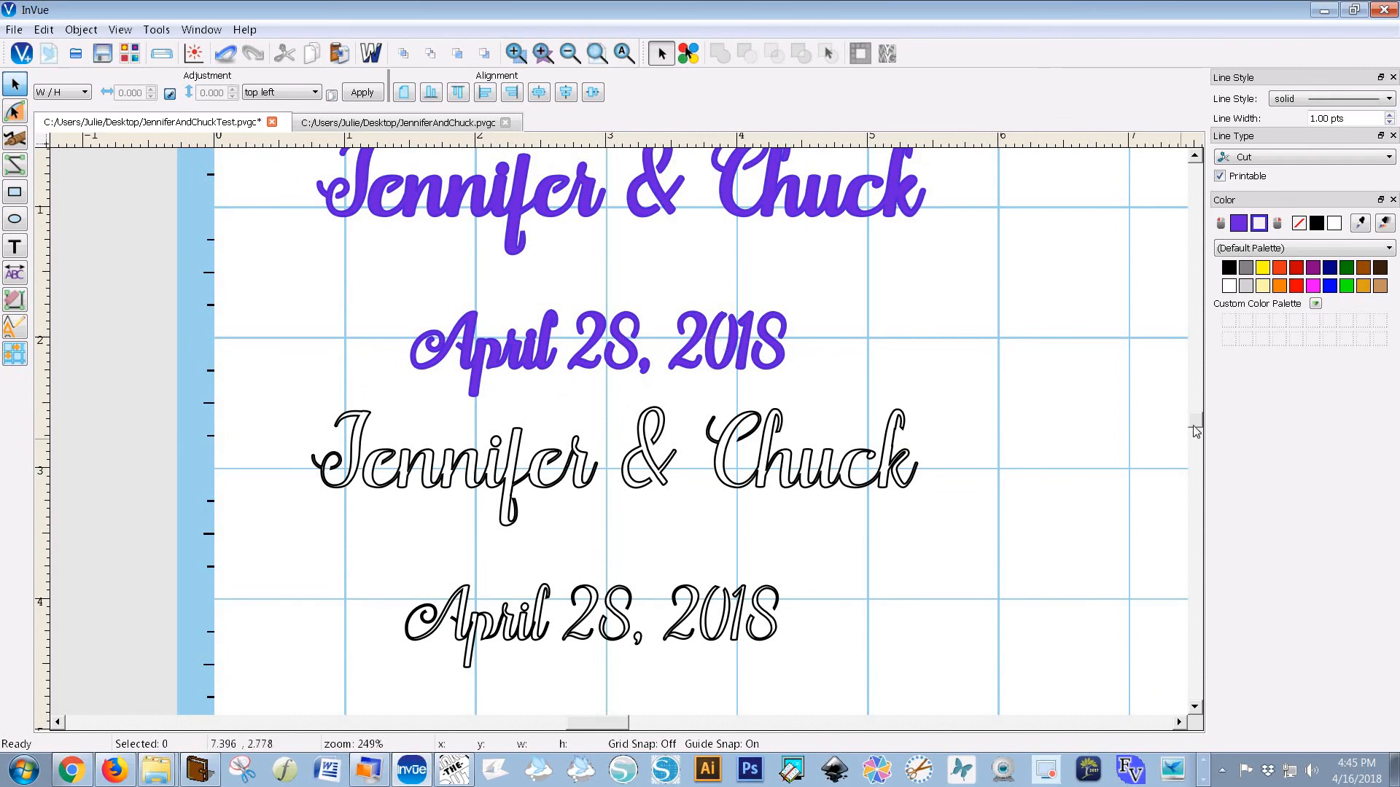
scroll(1197, 424, up, 2)
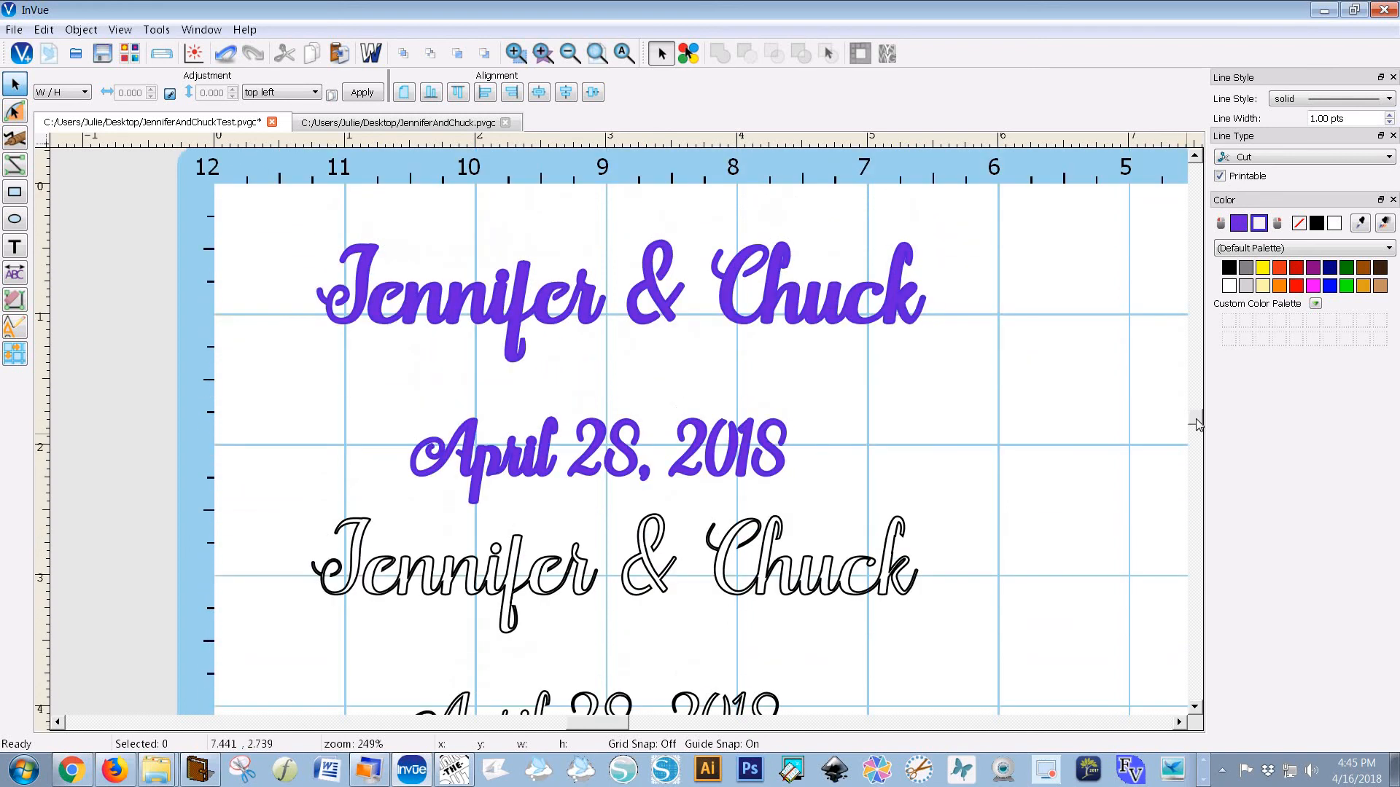